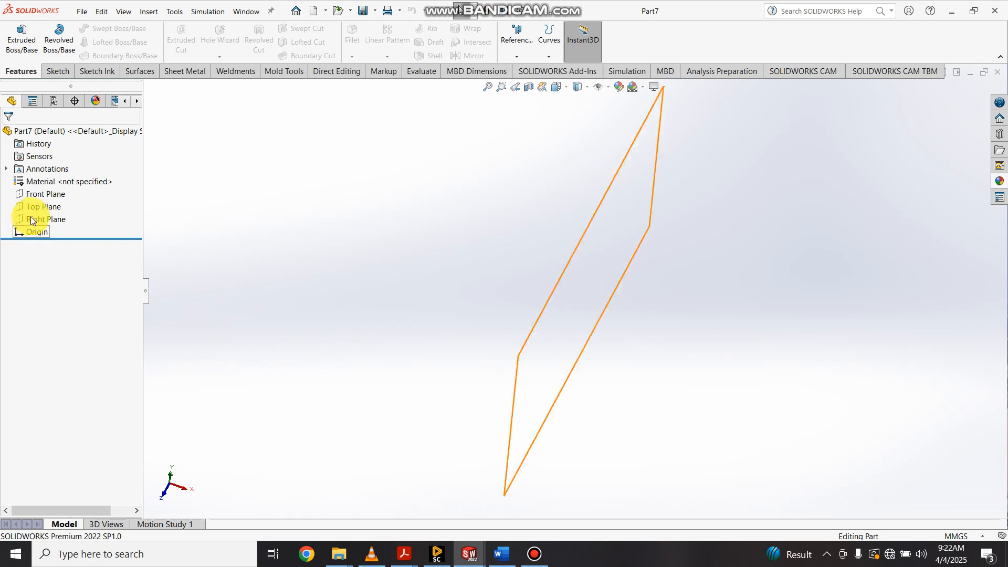
# - Start a new sketch on the Front Plane
pyautogui.click(50, 194)
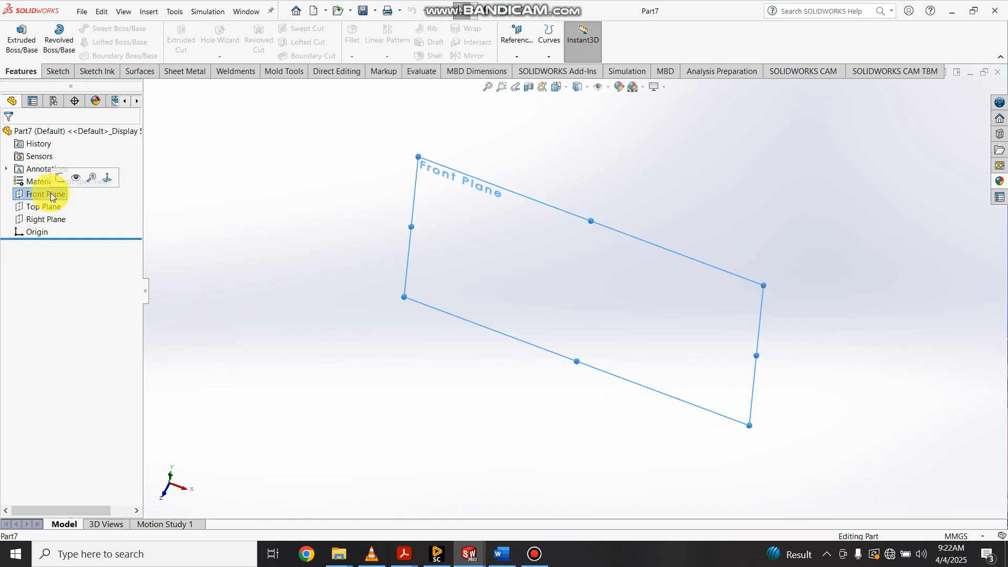
pyautogui.click(57, 179)
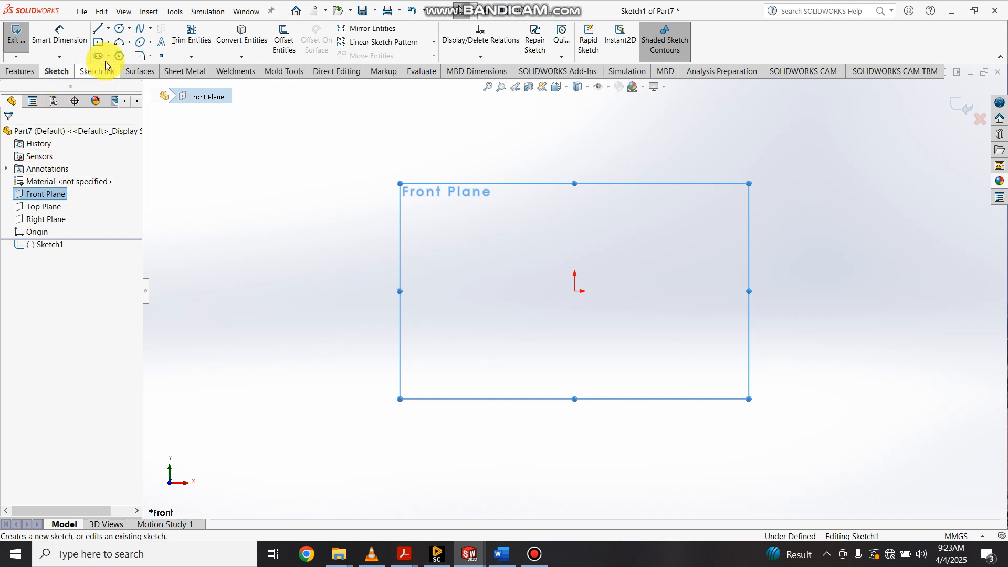
# - Draw an open chain of connected lines with the Line tool, starting with a horizontal line from the origin and zigzagging back above it
pyautogui.click(109, 29)
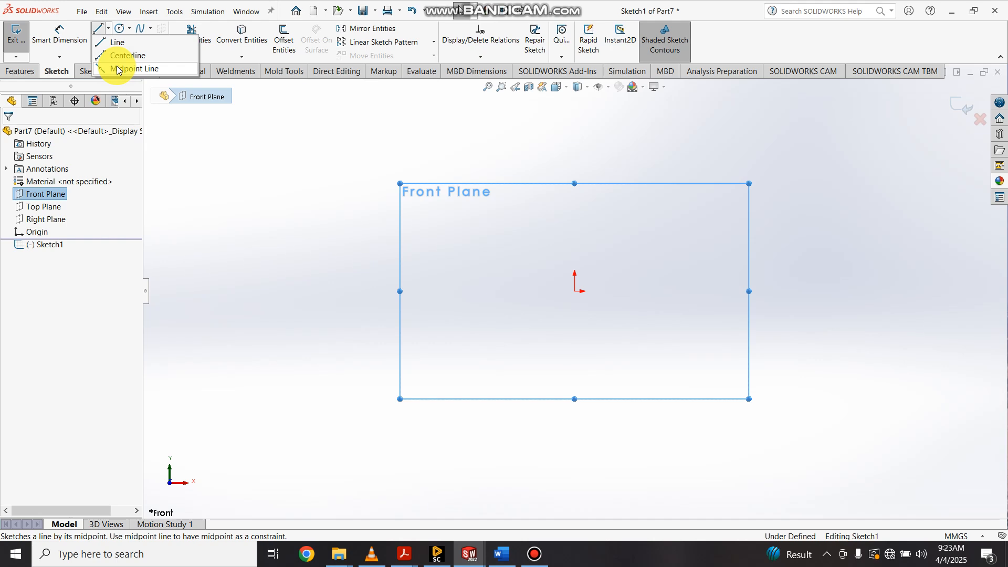
pyautogui.click(117, 46)
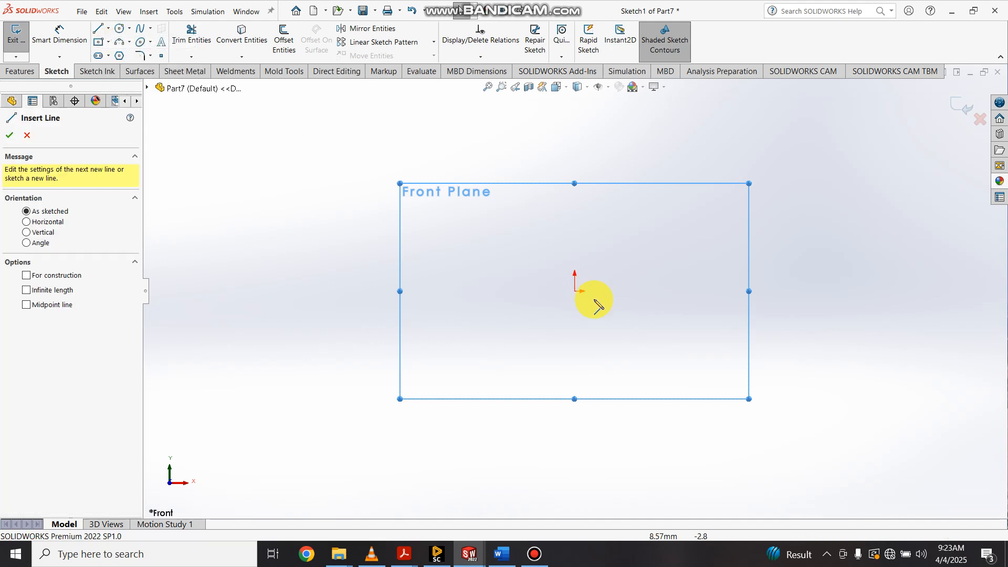
pyautogui.click(576, 292)
pyautogui.click(881, 291)
pyautogui.click(850, 203)
pyautogui.click(762, 219)
pyautogui.click(697, 199)
pyautogui.click(609, 203)
pyautogui.click(630, 247)
pyautogui.click(558, 244)
pyautogui.click(547, 185)
pyautogui.click(499, 185)
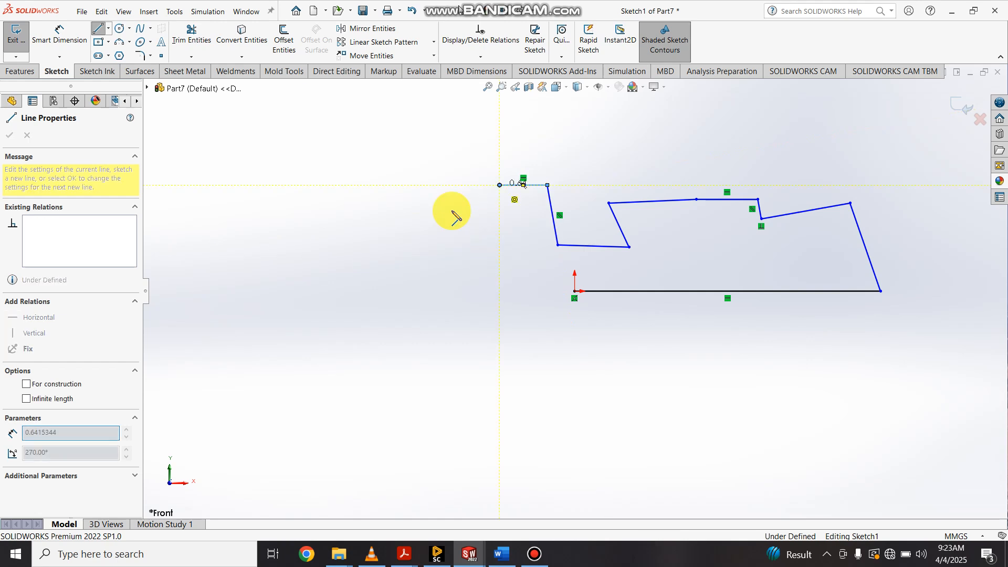
pyautogui.click(499, 245)
pyautogui.click(440, 247)
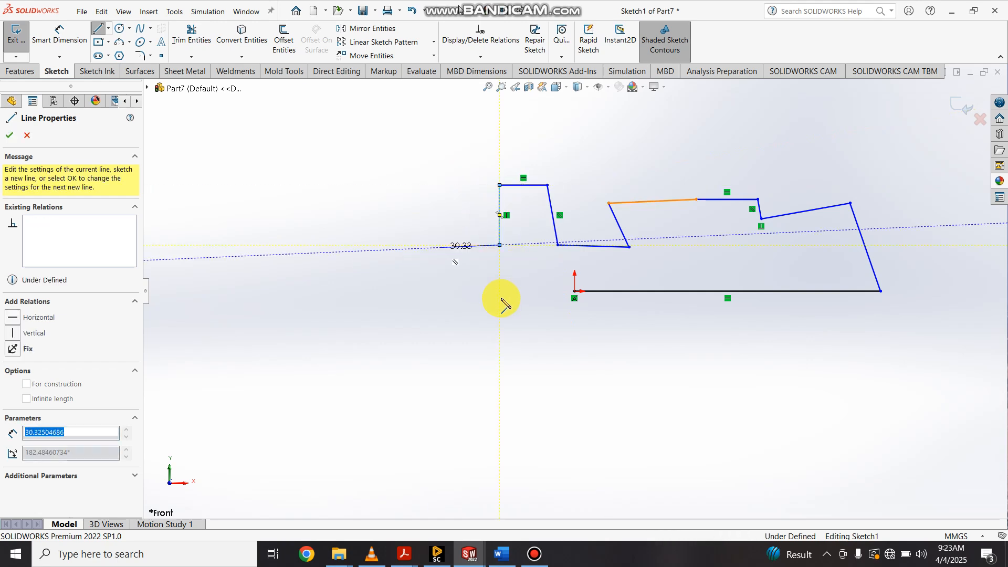
pyautogui.click(451, 185)
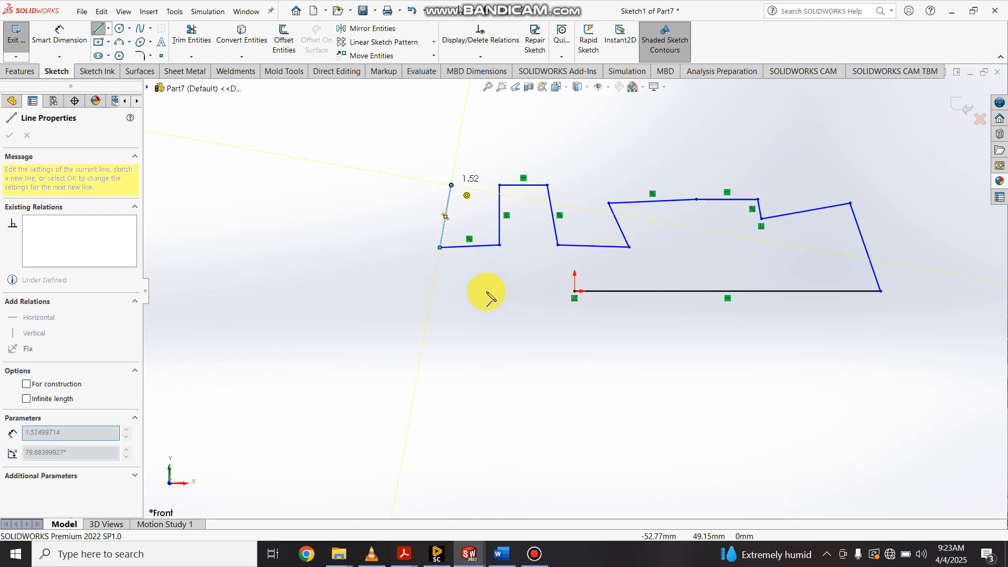
pyautogui.press('Escape')
pyautogui.press('Escape')
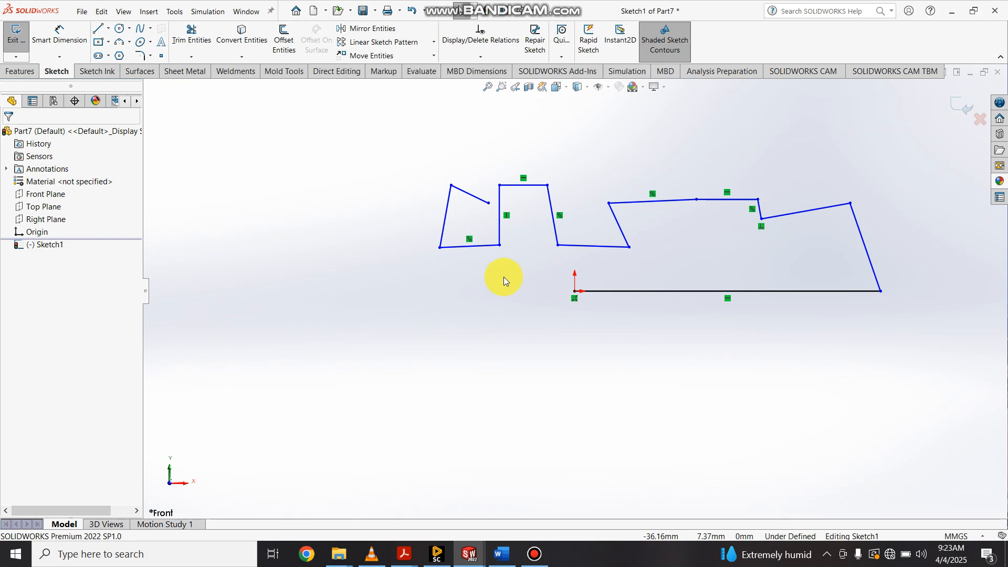
# - Draw an open chain of six connected centerlines below and to the left of the solid line chain
pyautogui.click(108, 29)
pyautogui.click(126, 55)
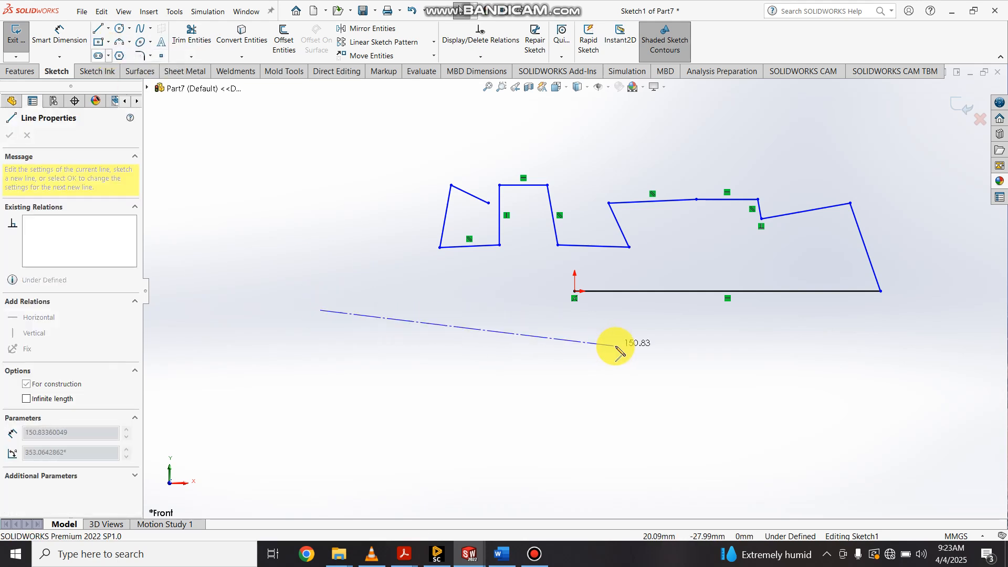
pyautogui.click(642, 349)
pyautogui.click(547, 422)
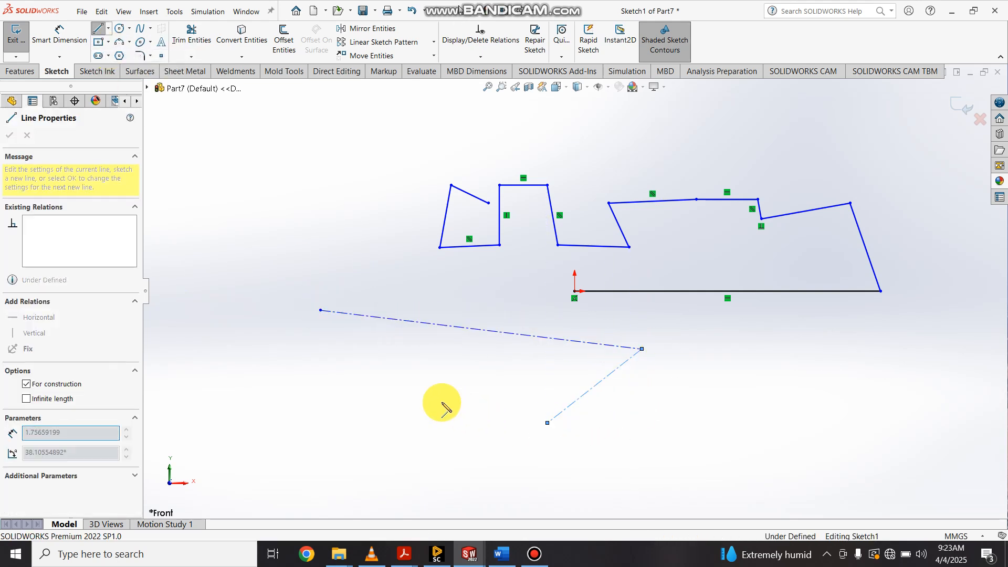
pyautogui.click(382, 391)
pyautogui.click(321, 278)
pyautogui.click(213, 272)
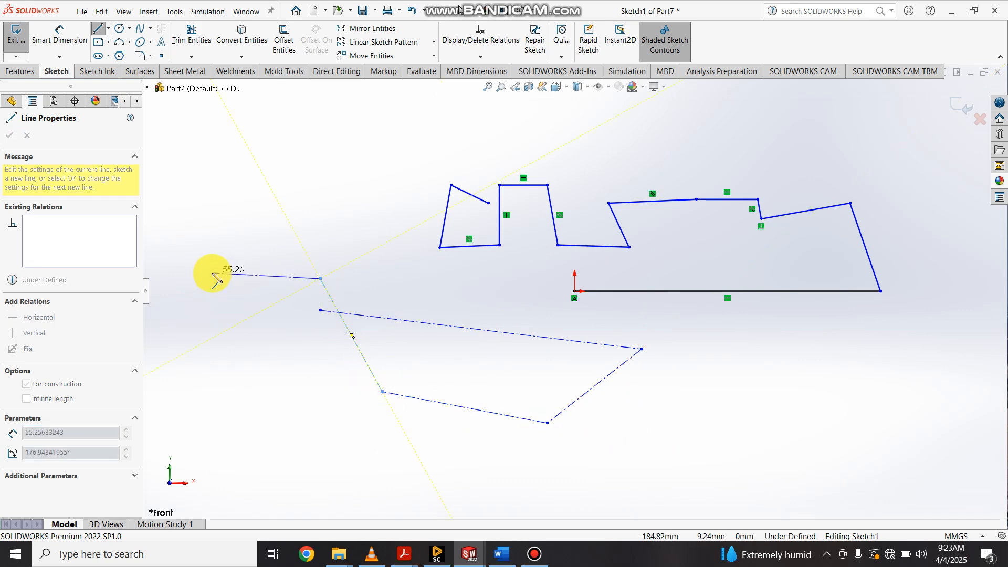
pyautogui.doubleClick(292, 196)
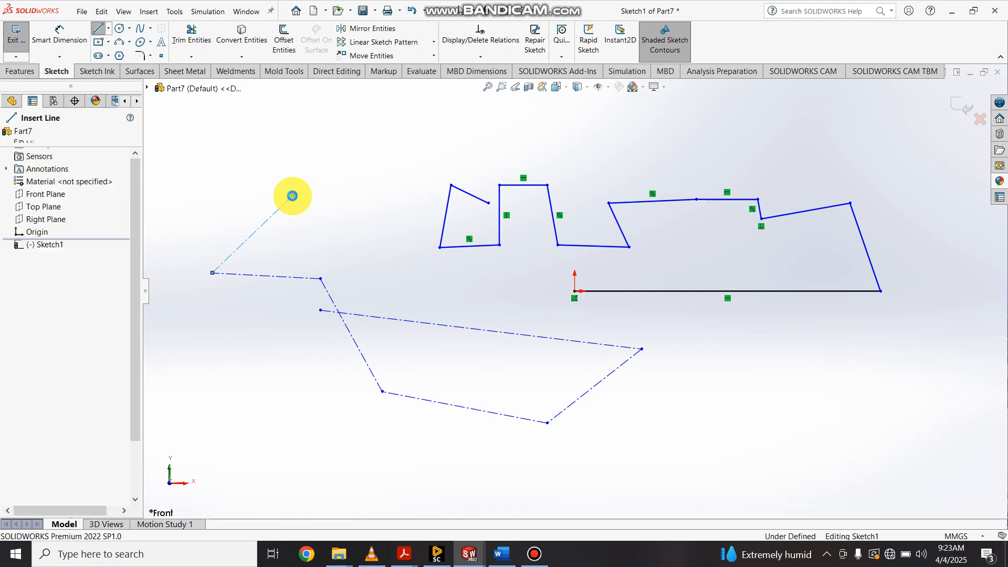
# - Draw a midpoint line about 200 mm long, nearly horizontal, to the lower right of the centerline chain
pyautogui.click(108, 28)
pyautogui.click(117, 67)
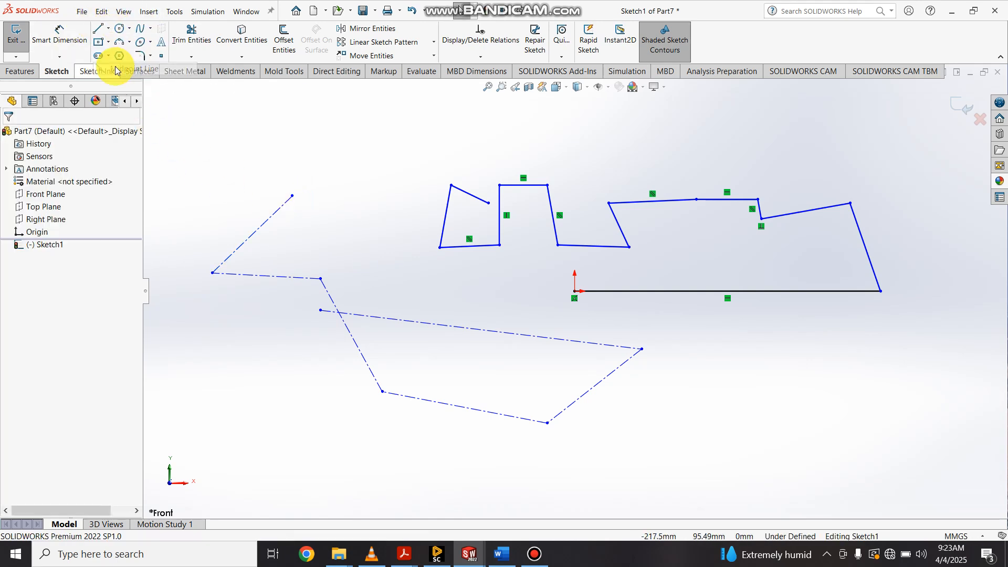
pyautogui.click(745, 437)
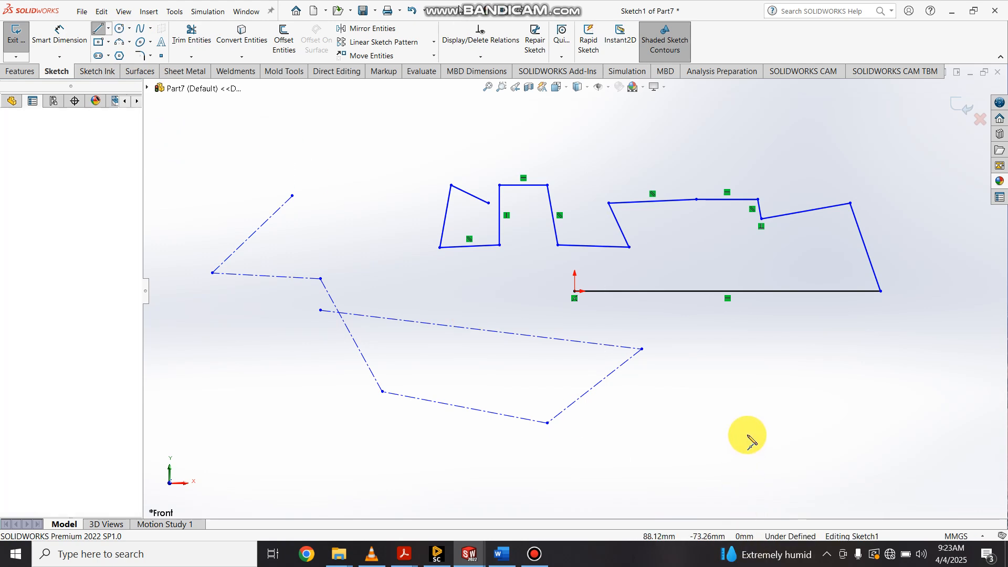
pyautogui.click(941, 443)
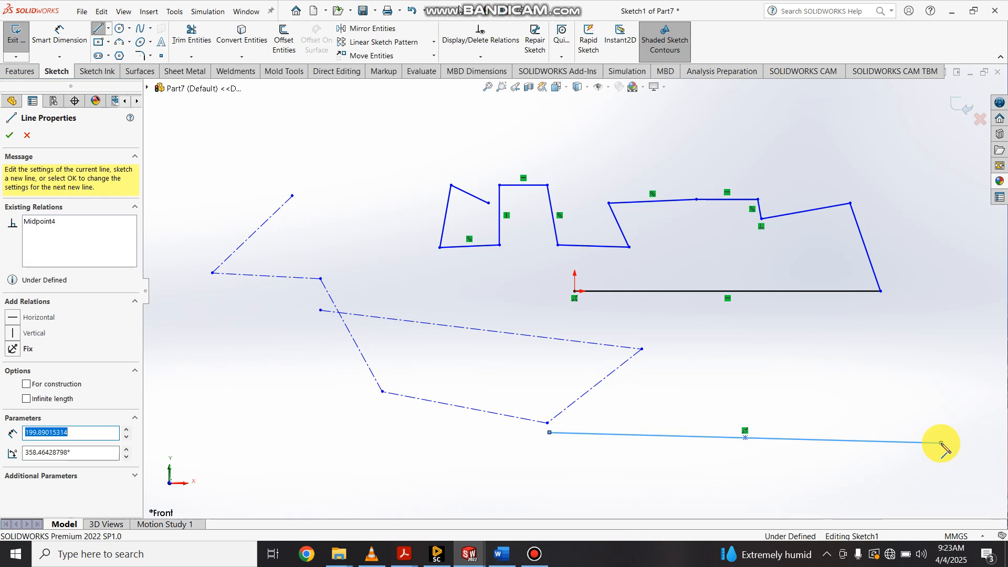
pyautogui.press('Escape')
pyautogui.press('Escape')
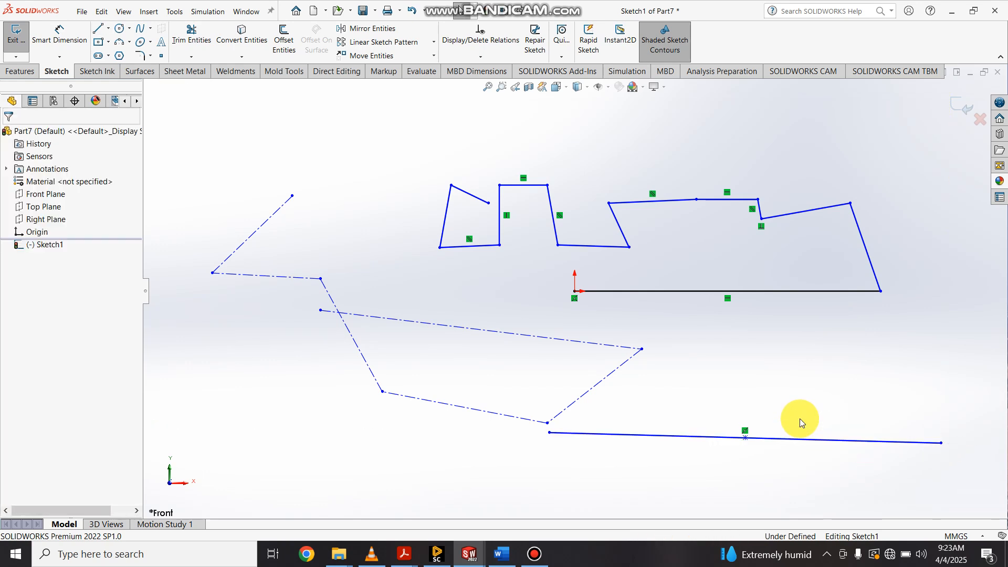
# - Delete all entities in the sketch
pyautogui.hotkey('ctrl', 'a')
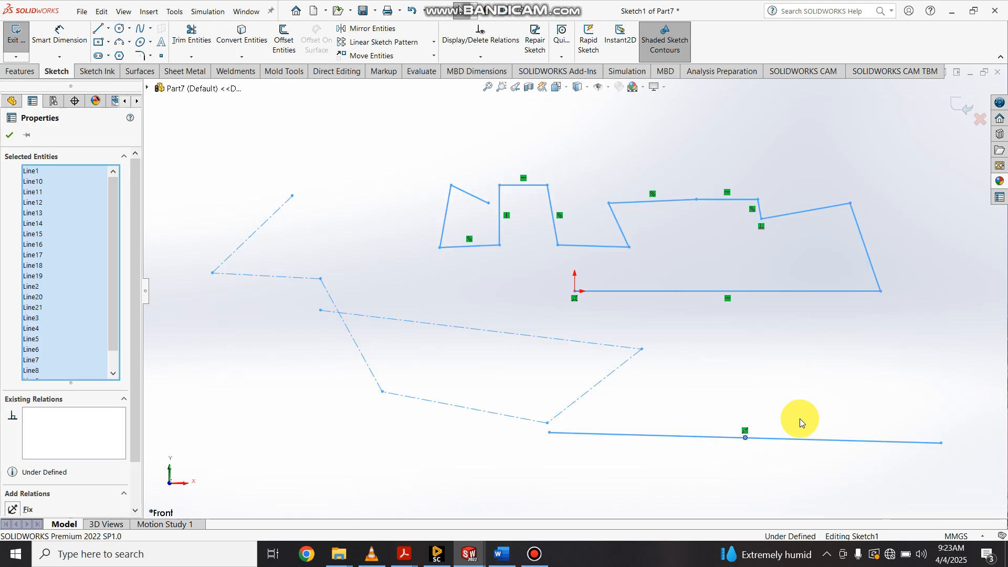
pyautogui.press('Delete')
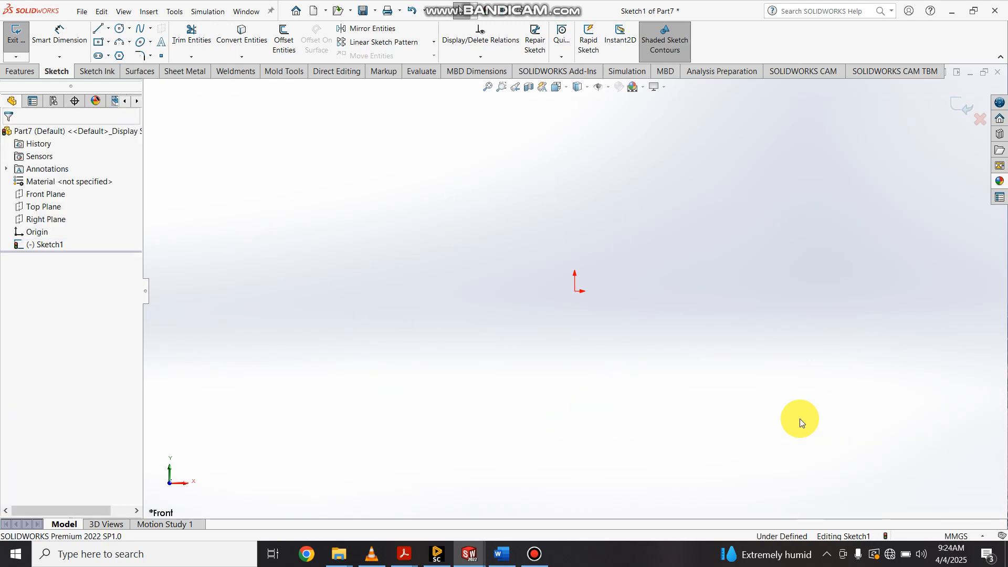
pyautogui.click(107, 29)
pyautogui.click(109, 57)
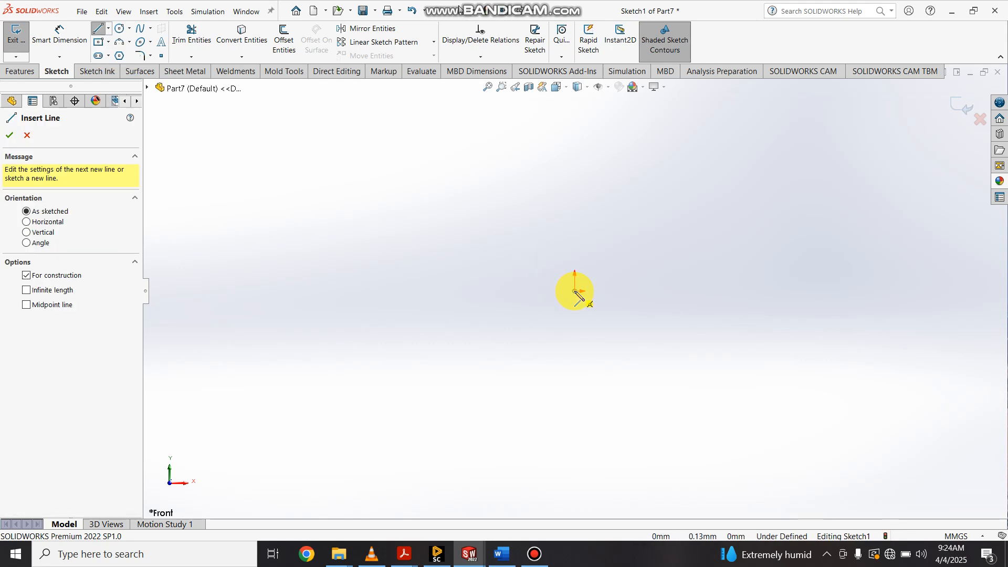
pyautogui.click(574, 291)
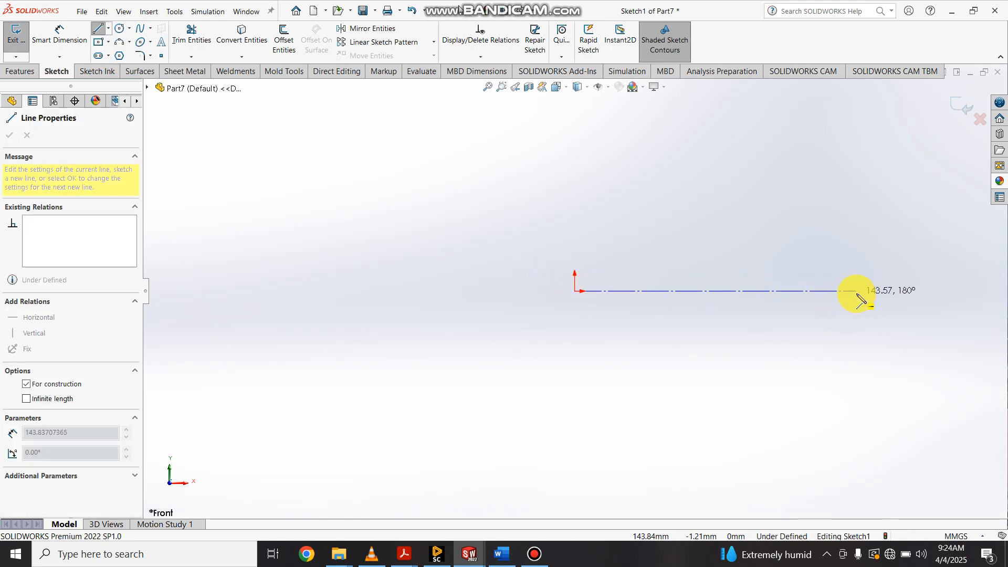
pyautogui.press('Escape')
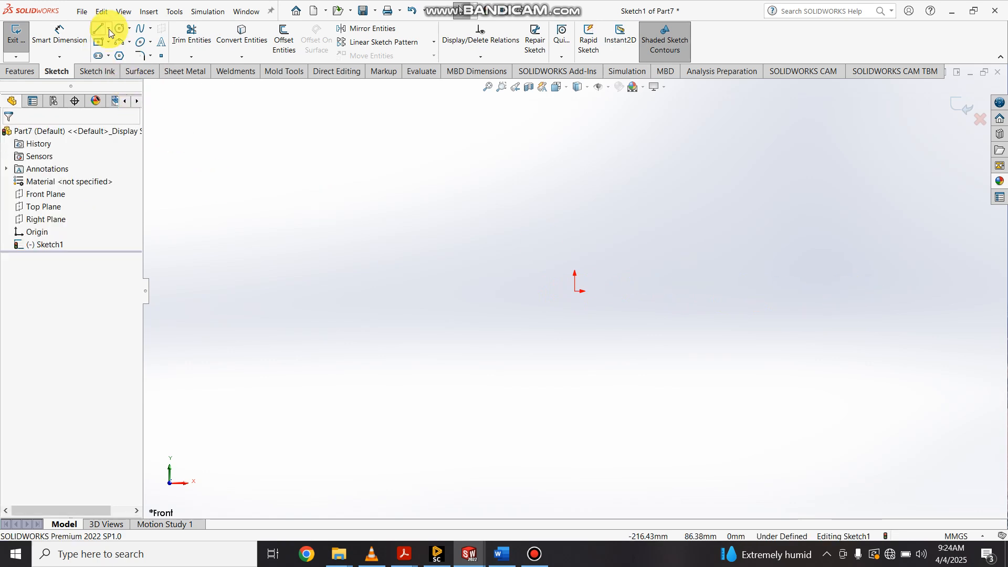
# - Draw a horizontal midpoint line about 322 mm long, centred on the origin
pyautogui.click(107, 29)
pyautogui.click(112, 68)
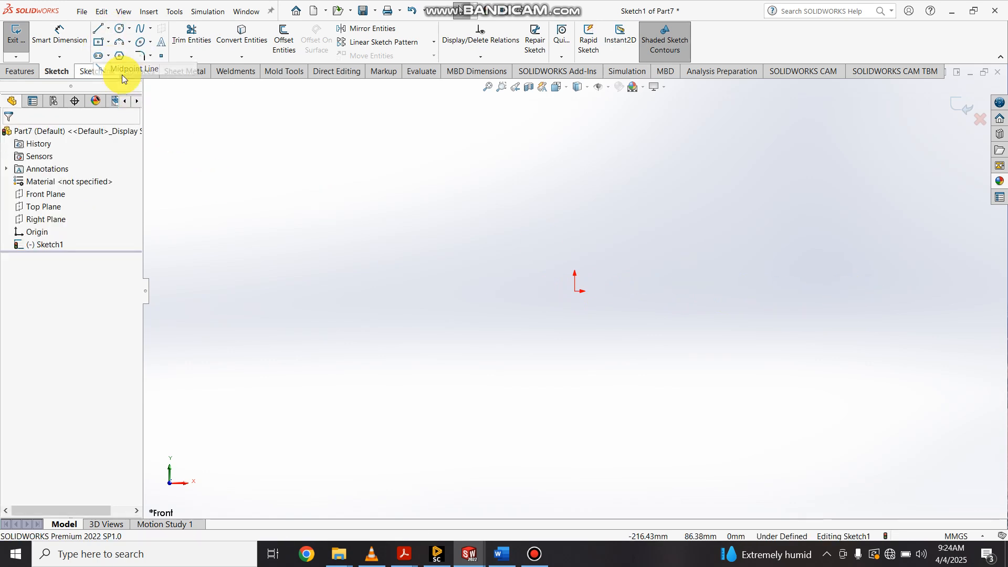
pyautogui.click(575, 291)
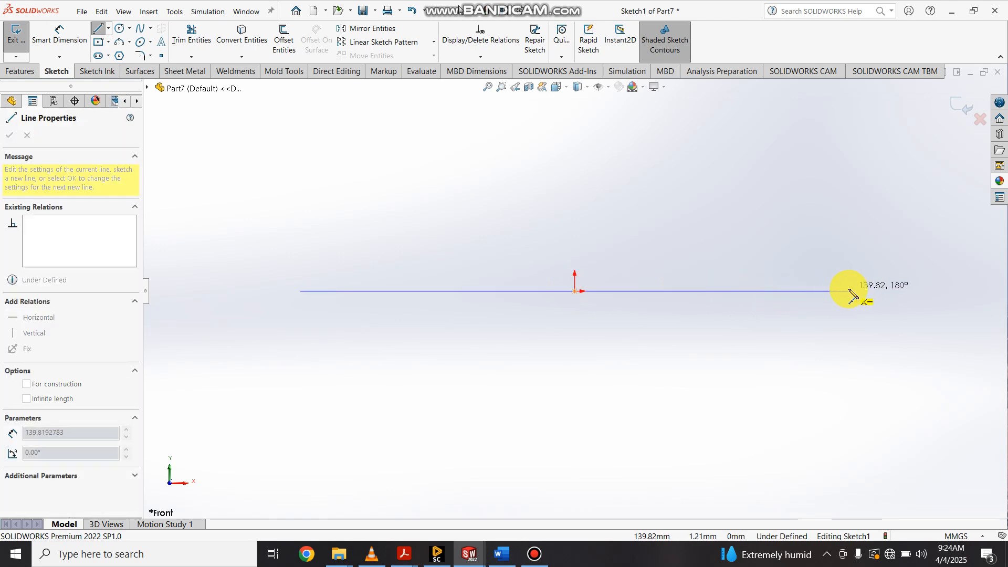
pyautogui.click(892, 292)
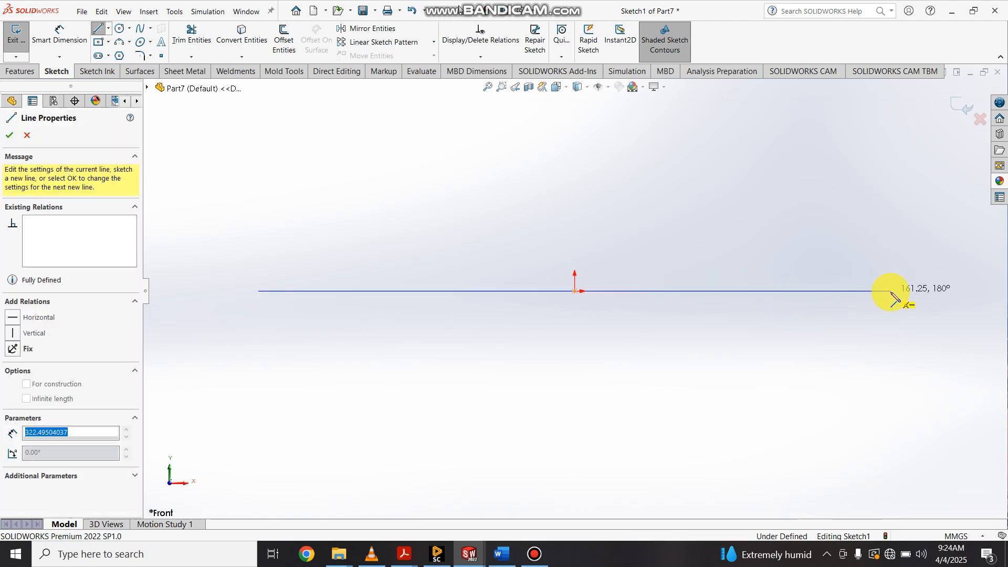
pyautogui.press('Escape')
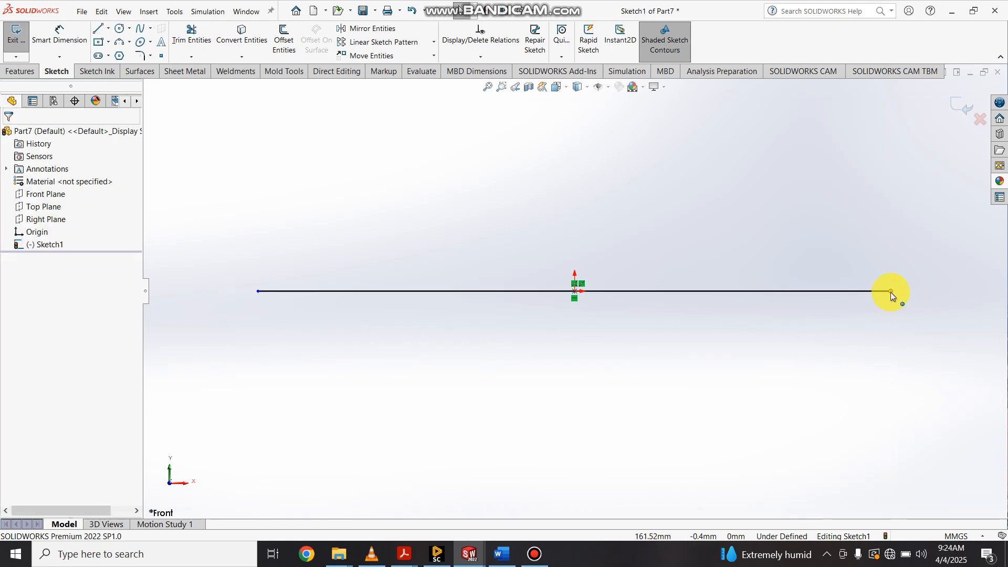
# - Shorten the midpoint line to about 317 mm by moving its right endpoint, and view the line's properties
pyautogui.moveTo(888, 349); pyautogui.dragTo(886, 368)
pyautogui.click(885, 367)
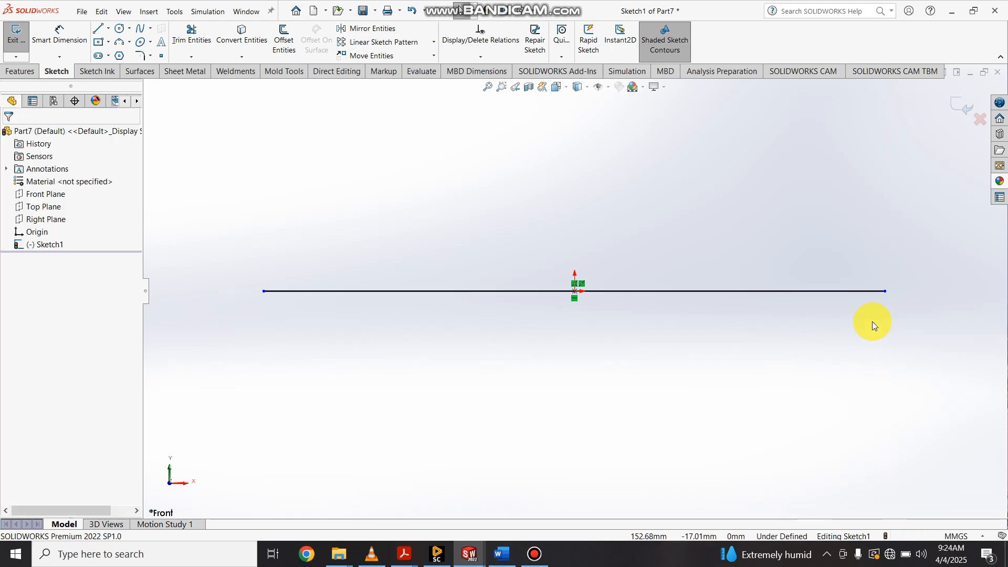
pyautogui.click(871, 291)
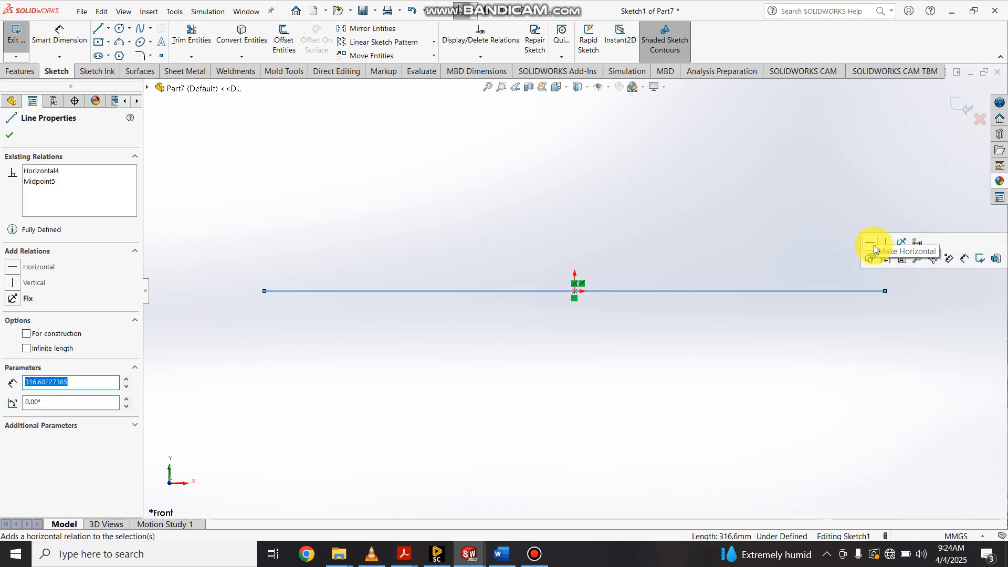
pyautogui.click(786, 327)
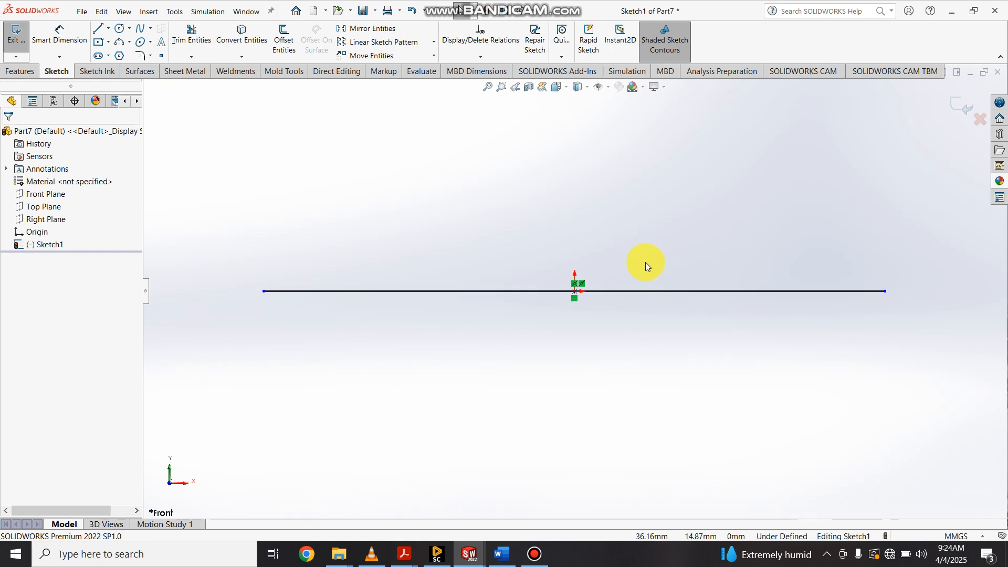
# - Convert the horizontal line through the origin to construction geometry
pyautogui.scroll(-1, 645, 263)
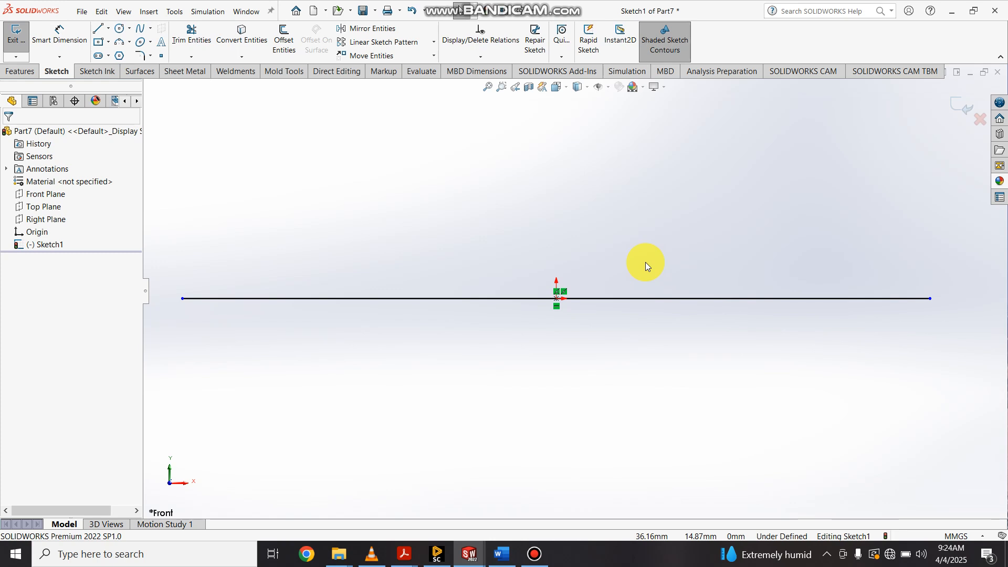
pyautogui.scroll(1, 658, 256)
pyautogui.click(626, 297)
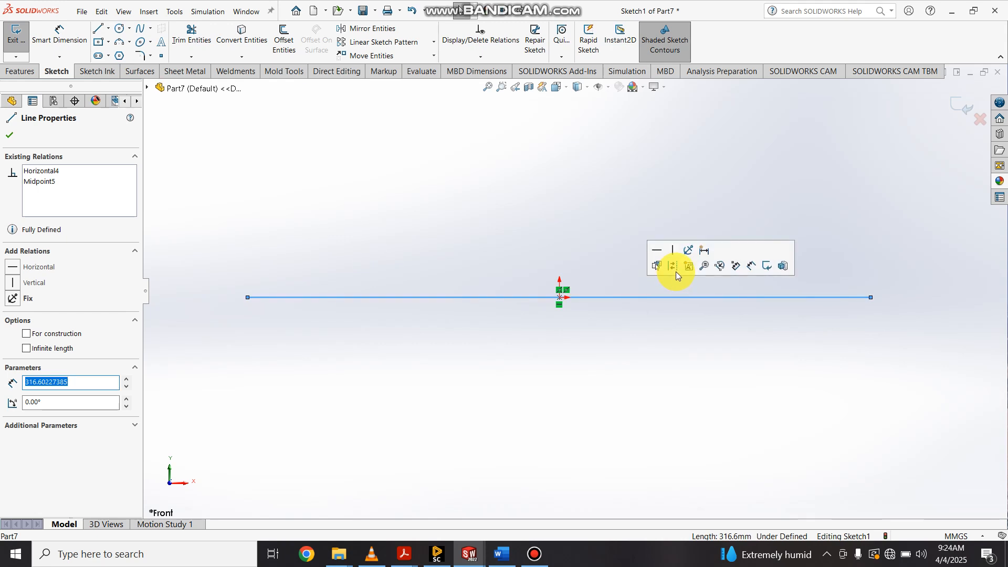
pyautogui.click(673, 266)
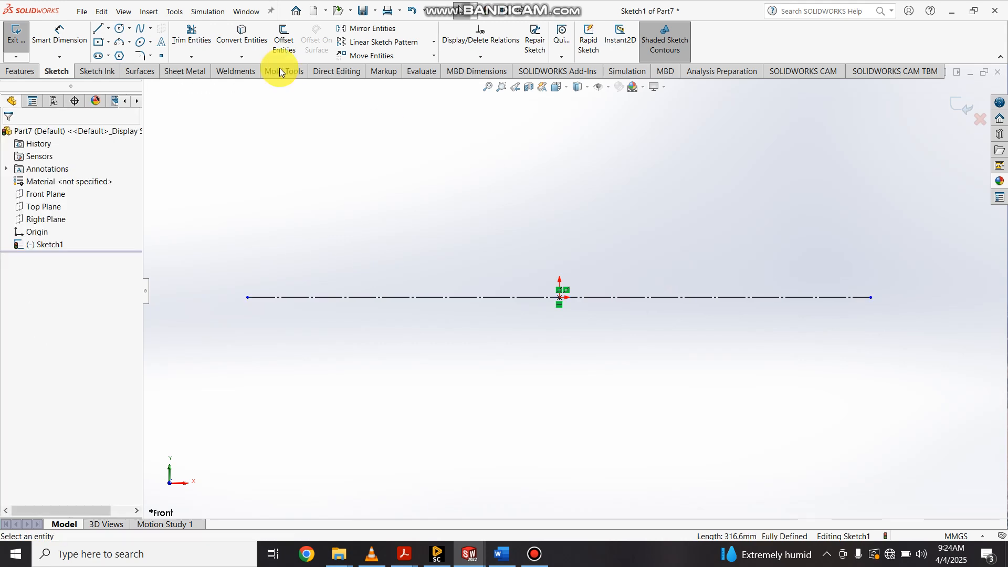
# - Draw a chain of three lines above the construction line: one horizontal, followed by two descending slanted segments about 52 mm and 42 mm long
pyautogui.click(100, 31)
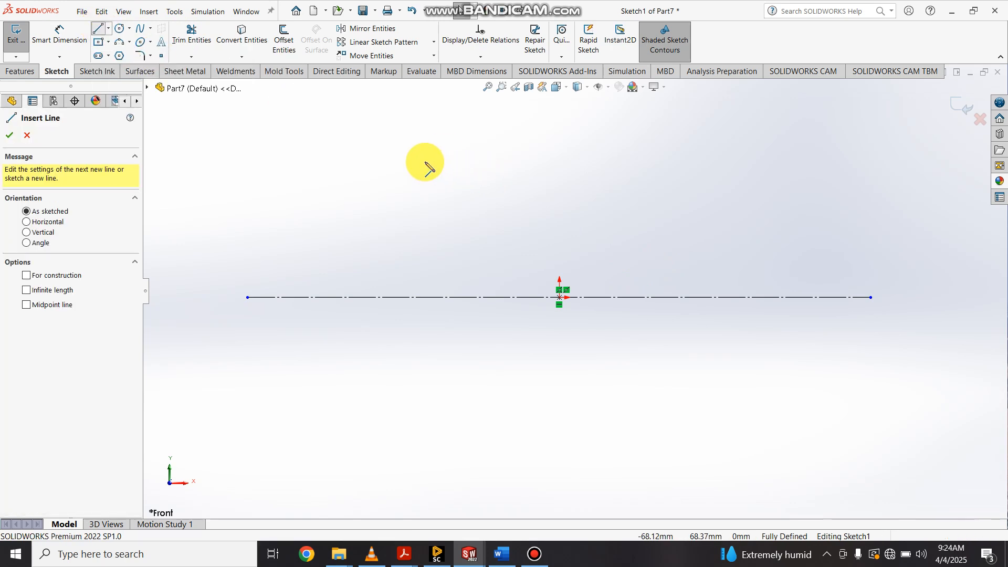
pyautogui.click(346, 141)
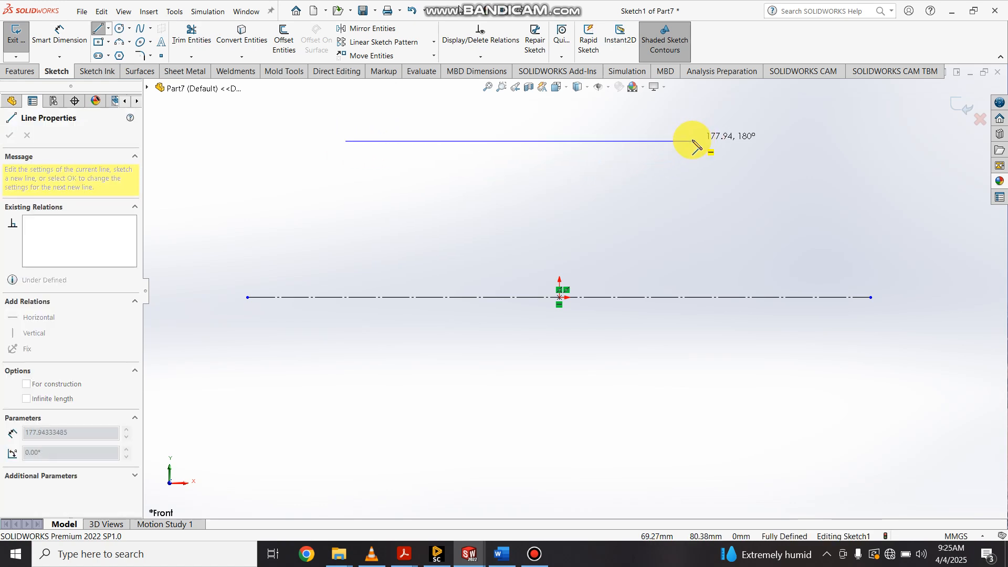
pyautogui.click(672, 140)
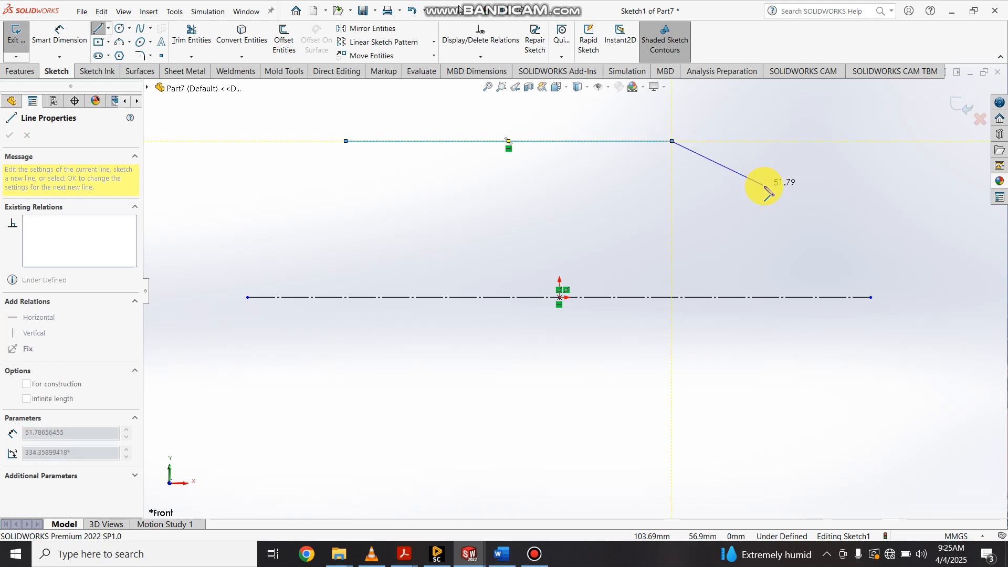
pyautogui.click(767, 185)
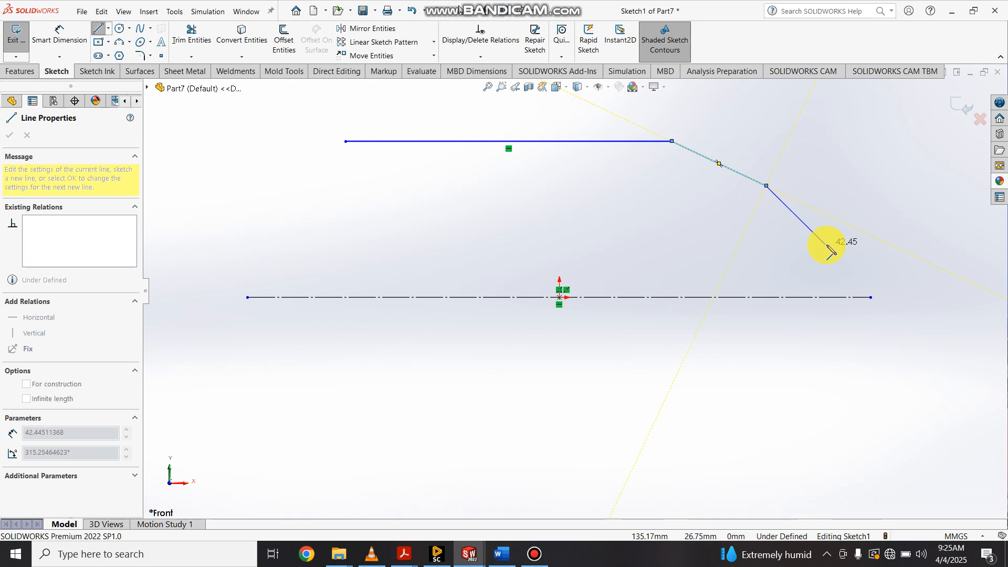
pyautogui.click(830, 246)
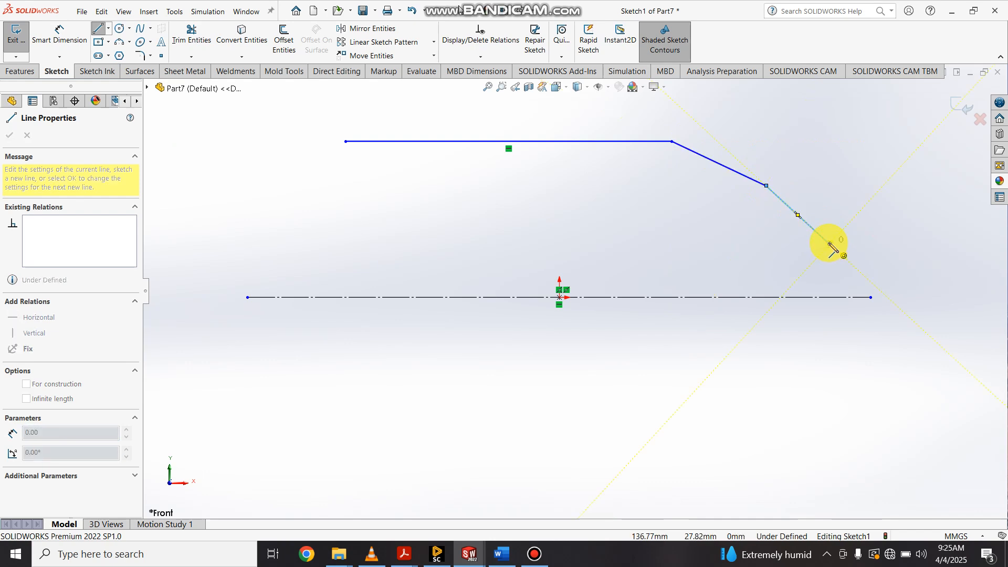
pyautogui.press('Escape')
pyautogui.press('Escape')
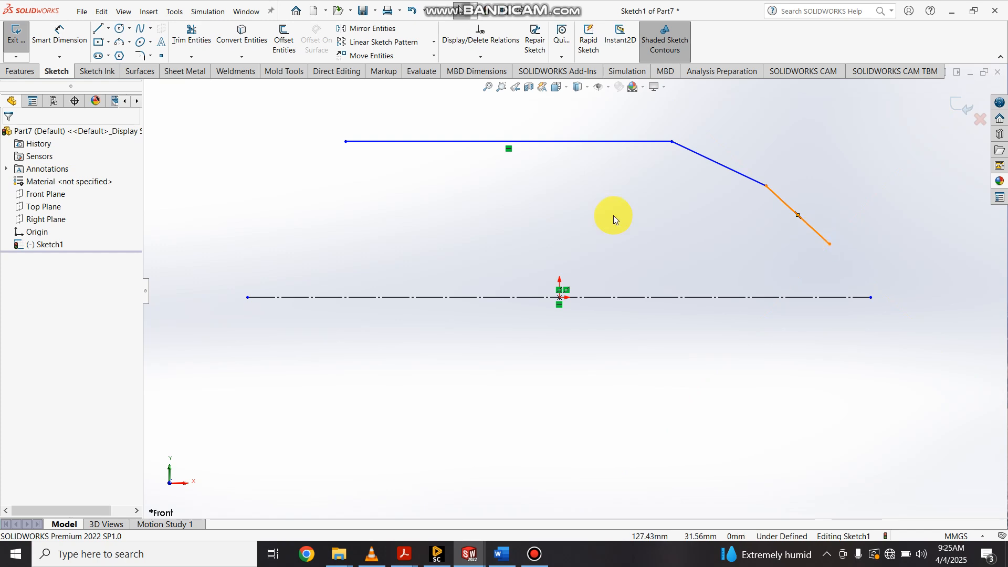
# - Draw a vertical line down from the upper line's left endpoint, followed by a horizontal line about 64 mm long to the right
pyautogui.click(97, 27)
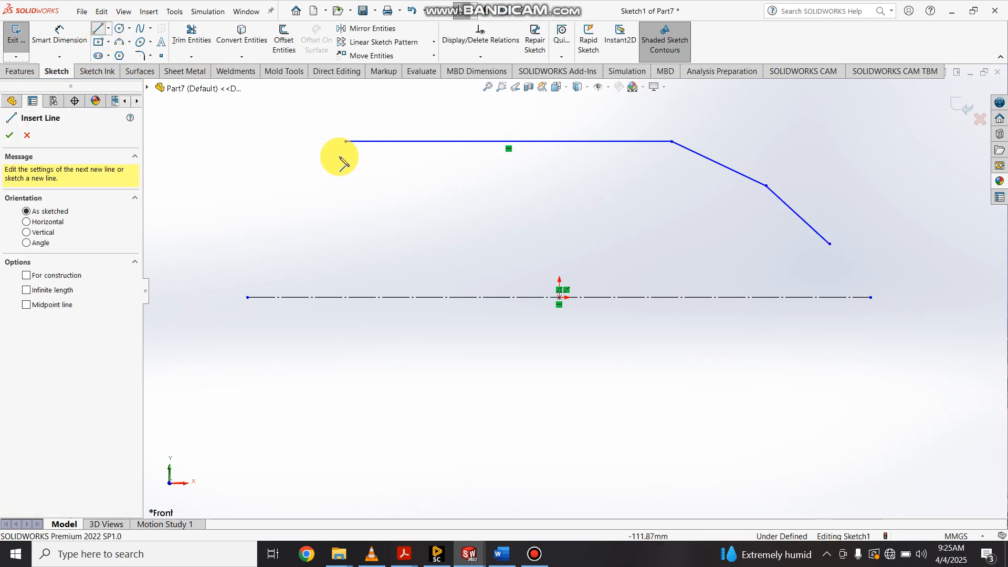
pyautogui.click(346, 141)
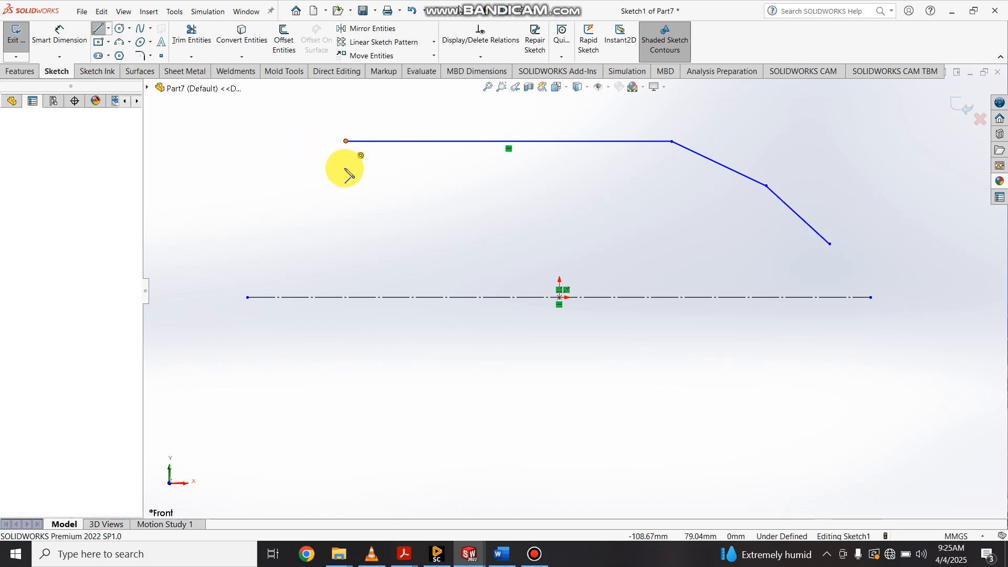
pyautogui.click(345, 221)
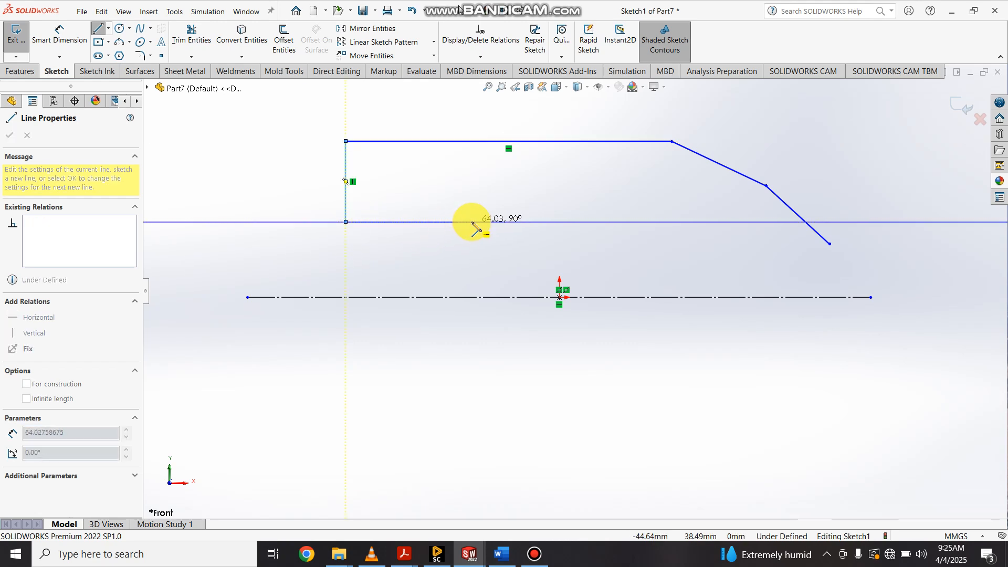
pyautogui.click(471, 222)
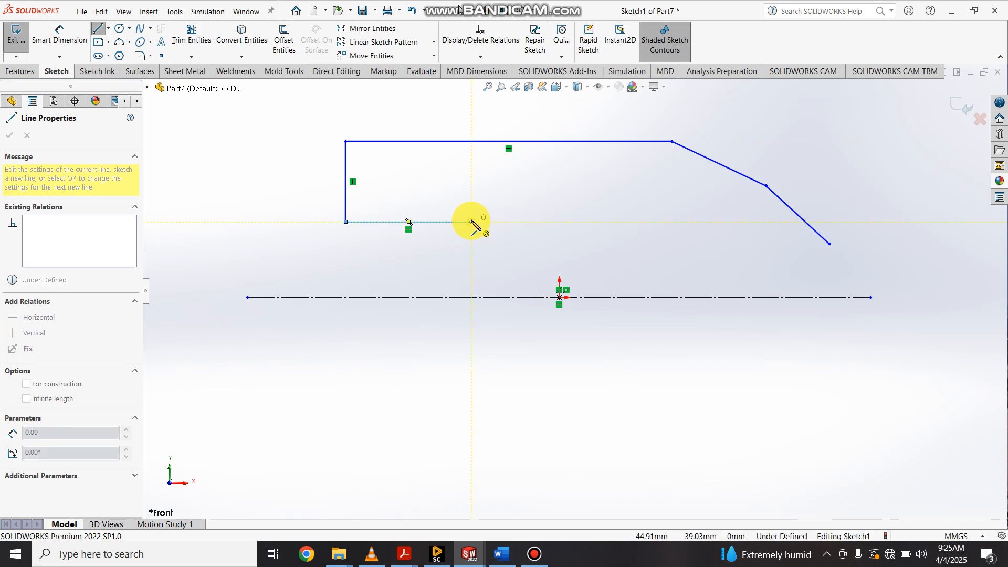
pyautogui.press('Escape')
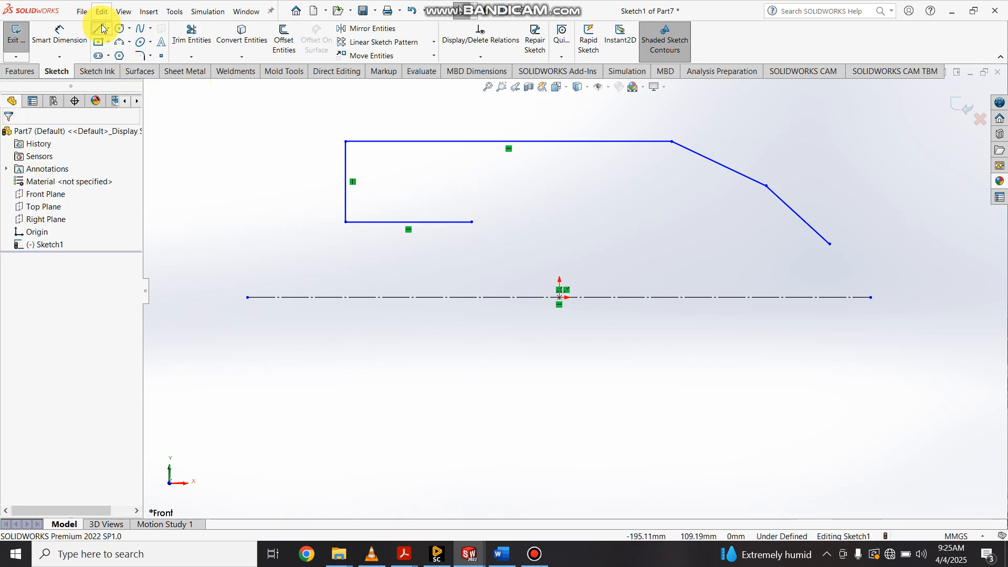
# - Draw a separate horizontal line about 62 mm long, collinear with the lower-left line and leaving a gap between them
pyautogui.click(98, 29)
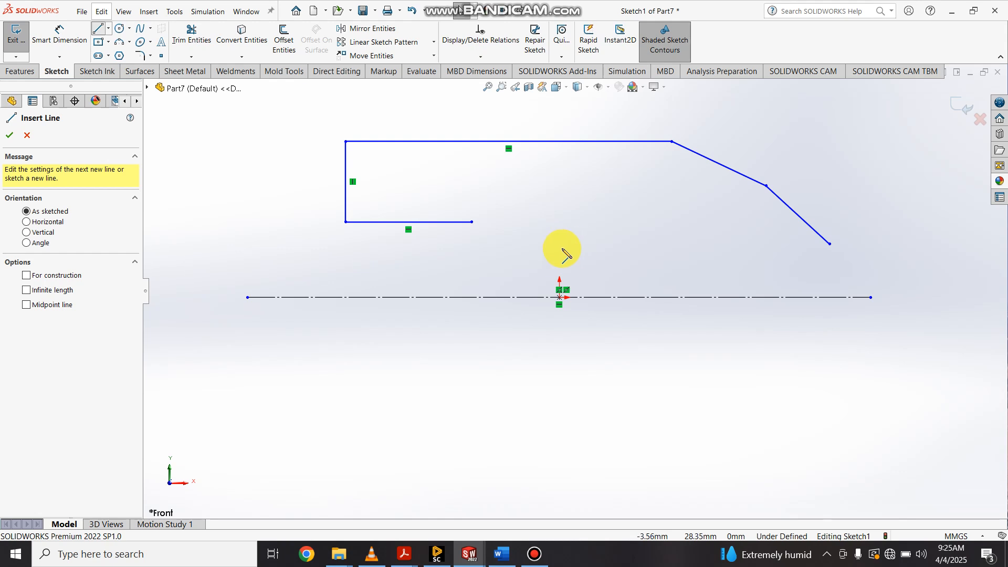
pyautogui.click(588, 222)
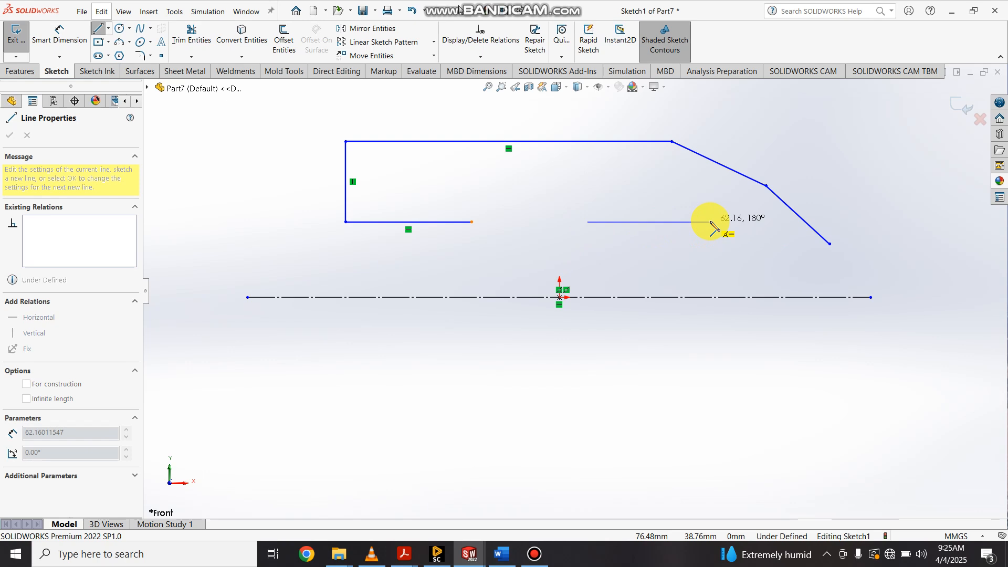
pyautogui.click(710, 222)
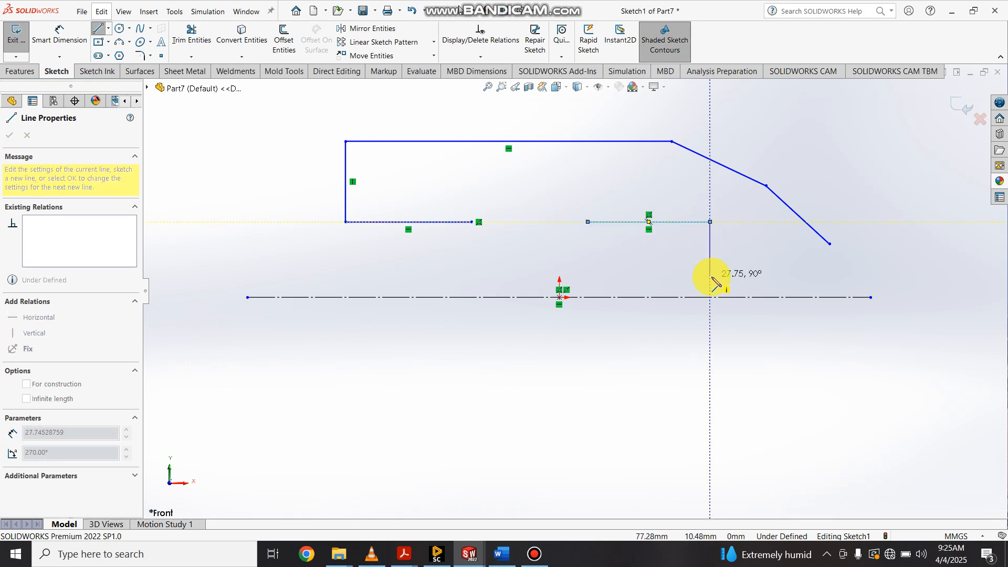
pyautogui.press('Escape')
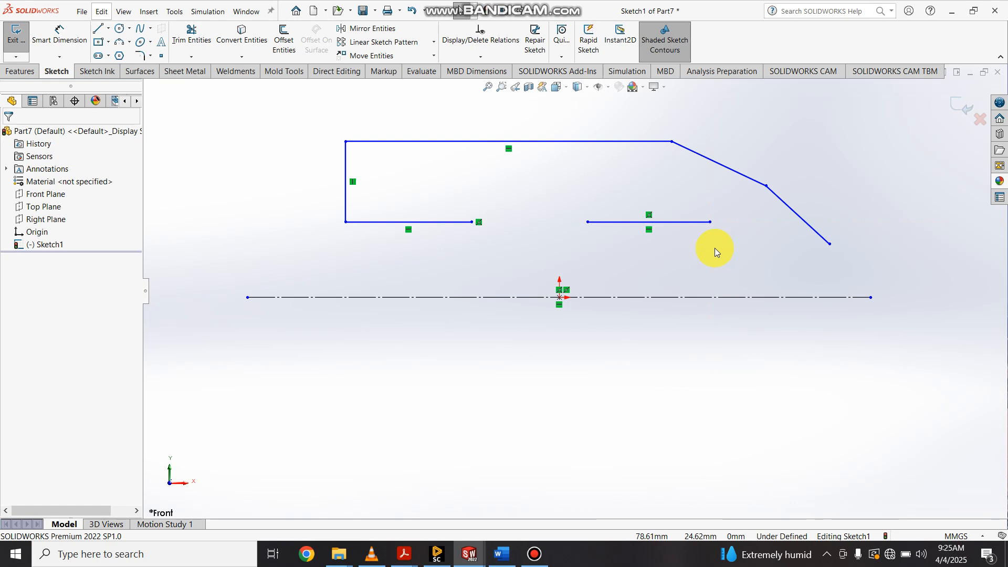
# - Bridge the gap between the two lower lines with a three-point spline arching upward, and move its middle point to about X 7.1, Y 53.2 mm
pyautogui.click(130, 43)
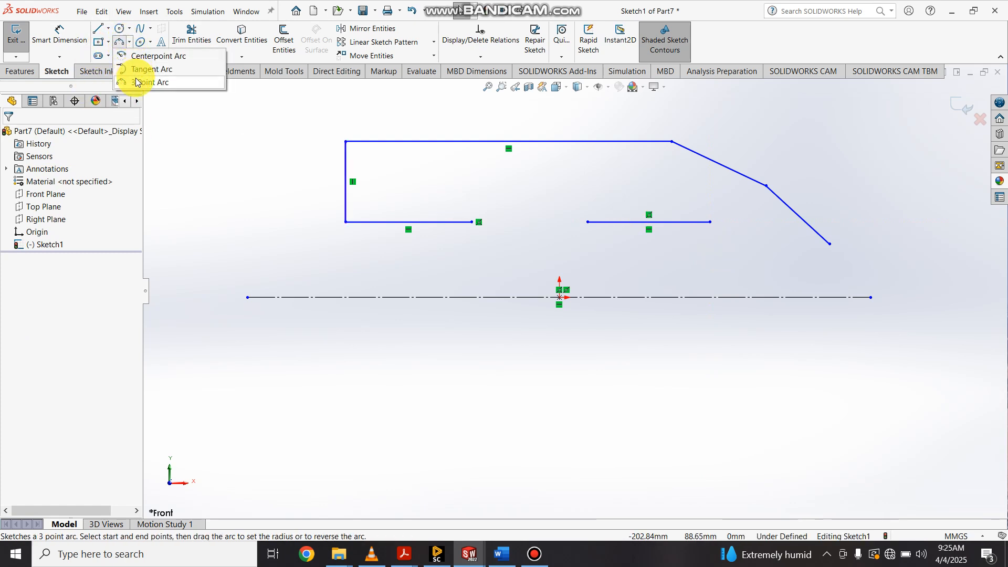
pyautogui.click(141, 33)
pyautogui.click(162, 43)
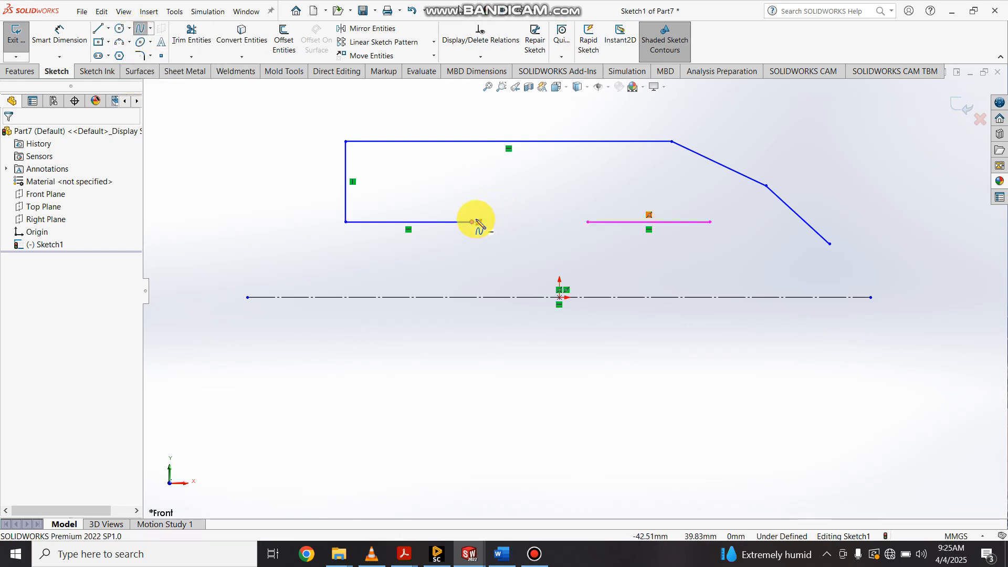
pyautogui.click(477, 223)
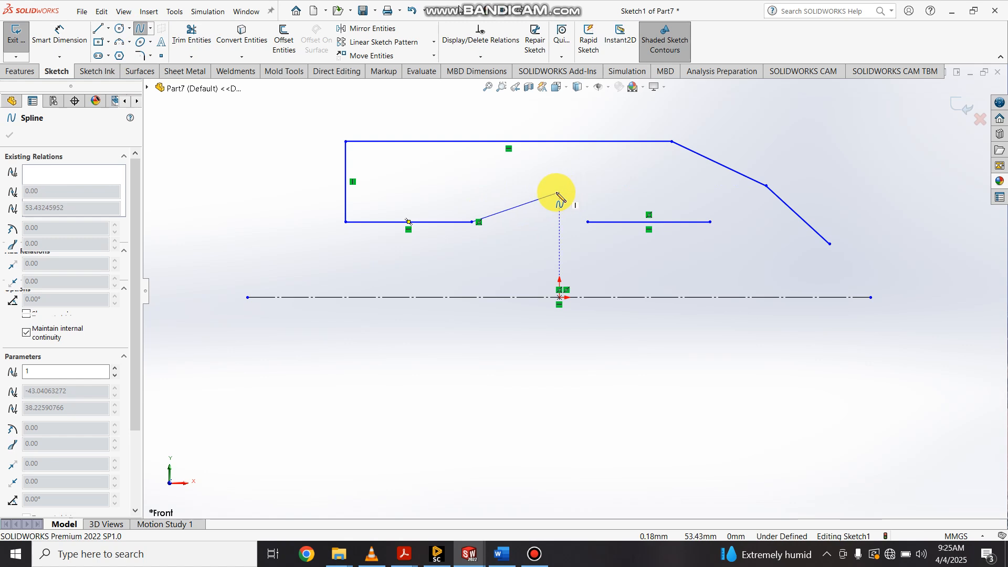
pyautogui.click(560, 191)
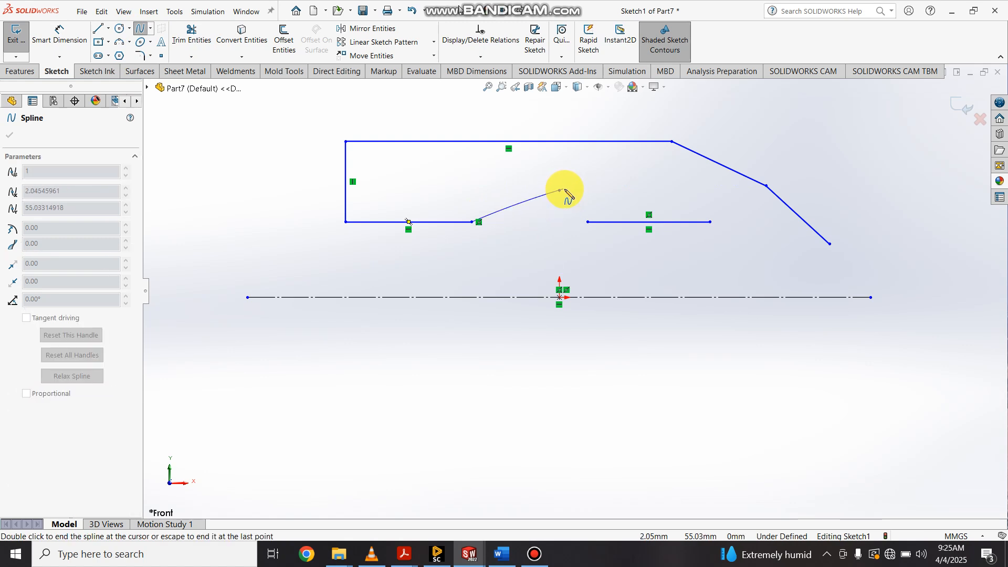
pyautogui.click(588, 223)
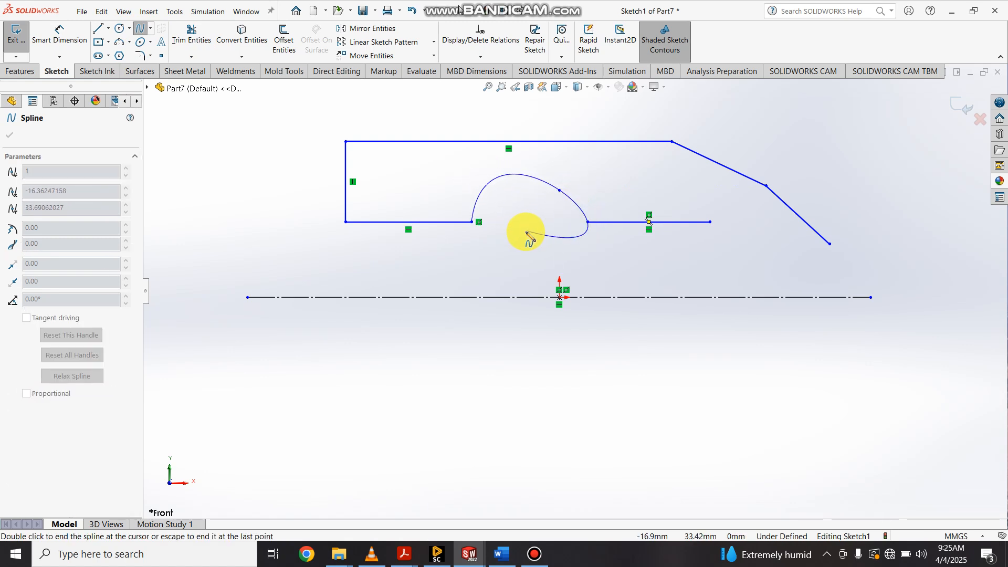
pyautogui.press('Escape')
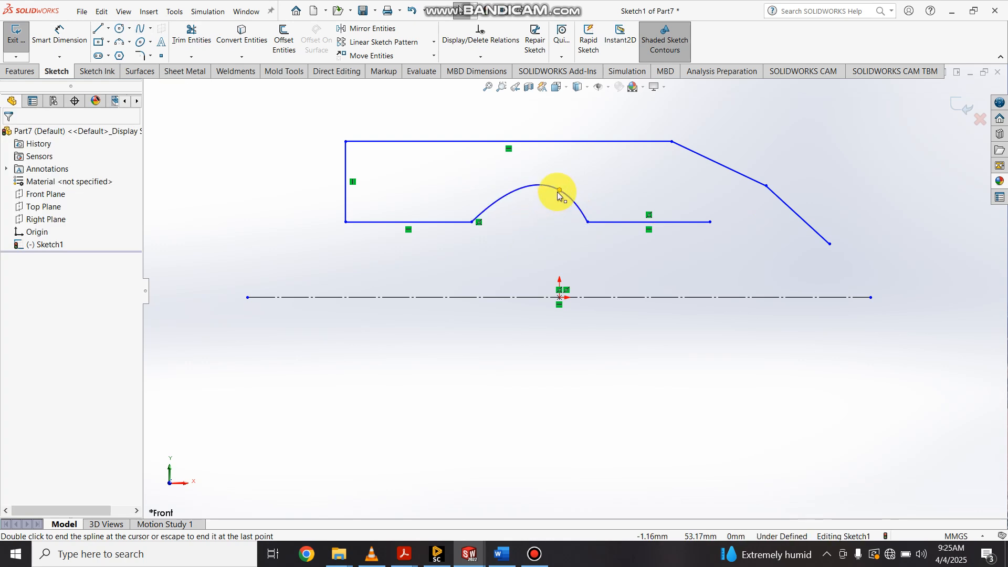
pyautogui.moveTo(559, 194)
pyautogui.mouseDown()
pyautogui.moveTo(586, 207)
pyautogui.moveTo(574, 196)
pyautogui.mouseUp()
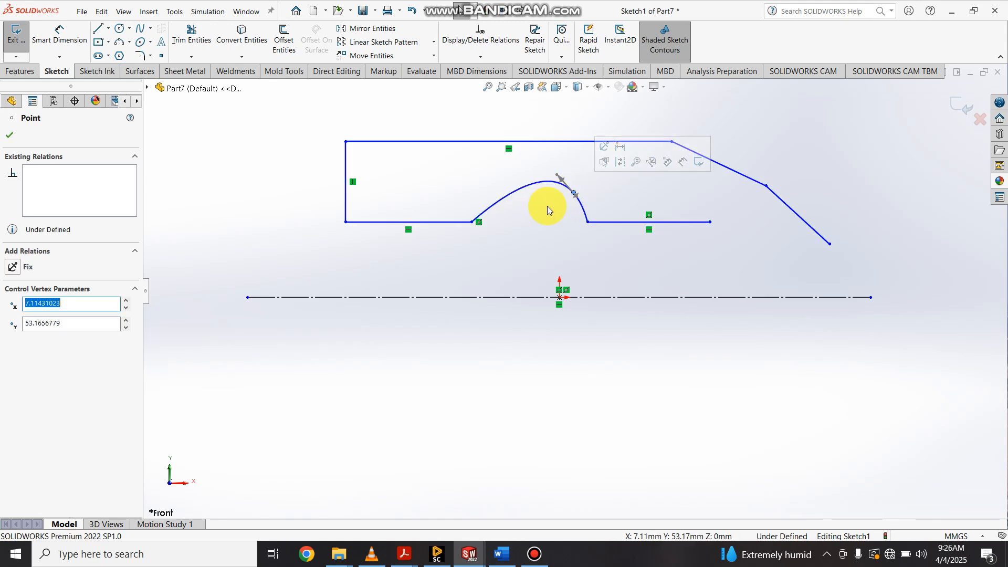
pyautogui.click(549, 225)
# - Draw two circles inside the profile, about 9.3 mm radius near the upper-left corner and about 9.6 mm radius near the upper line's right end
pyautogui.scroll(-2, 575, 190)
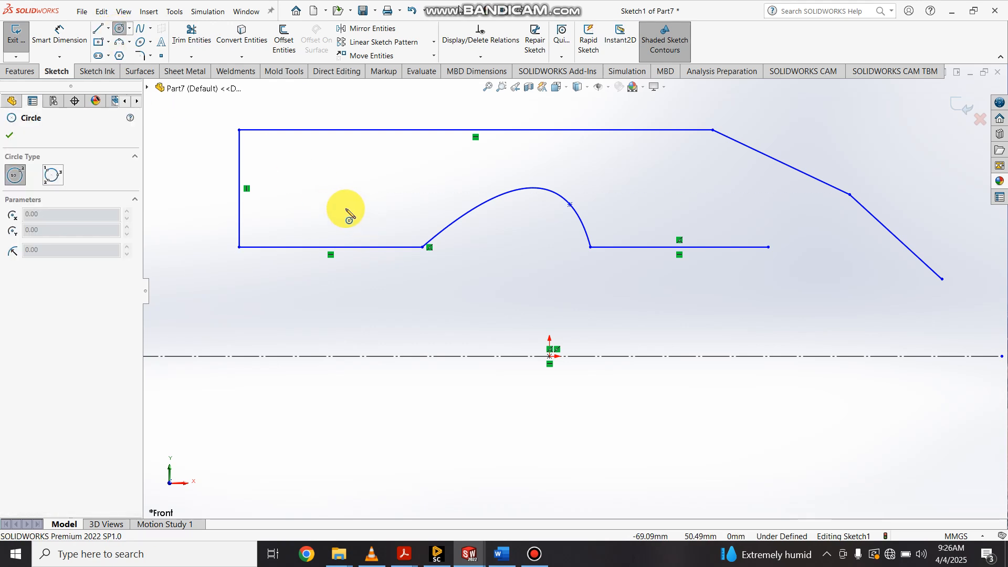
pyautogui.click(277, 163)
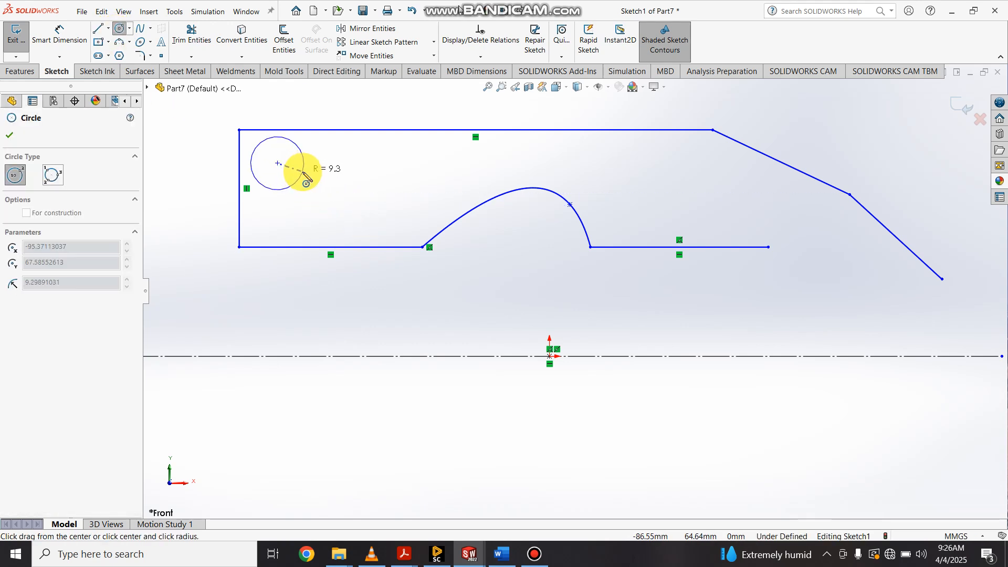
pyautogui.click(304, 165)
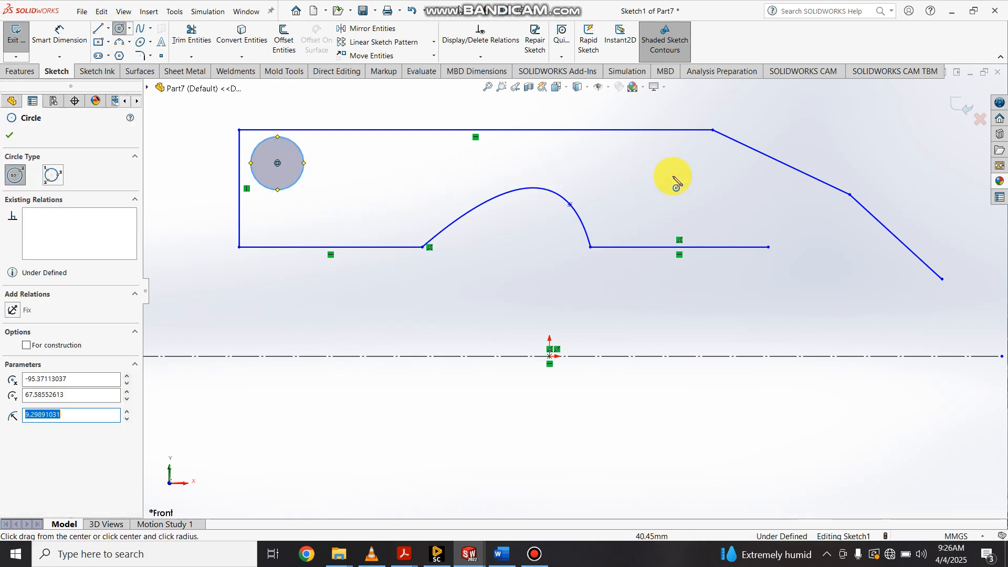
pyautogui.click(695, 163)
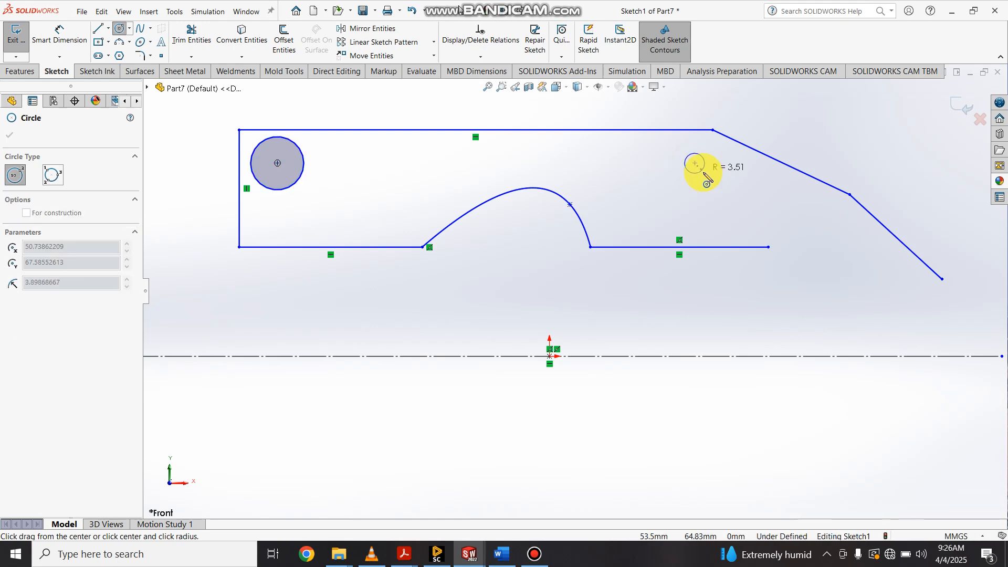
pyautogui.click(704, 189)
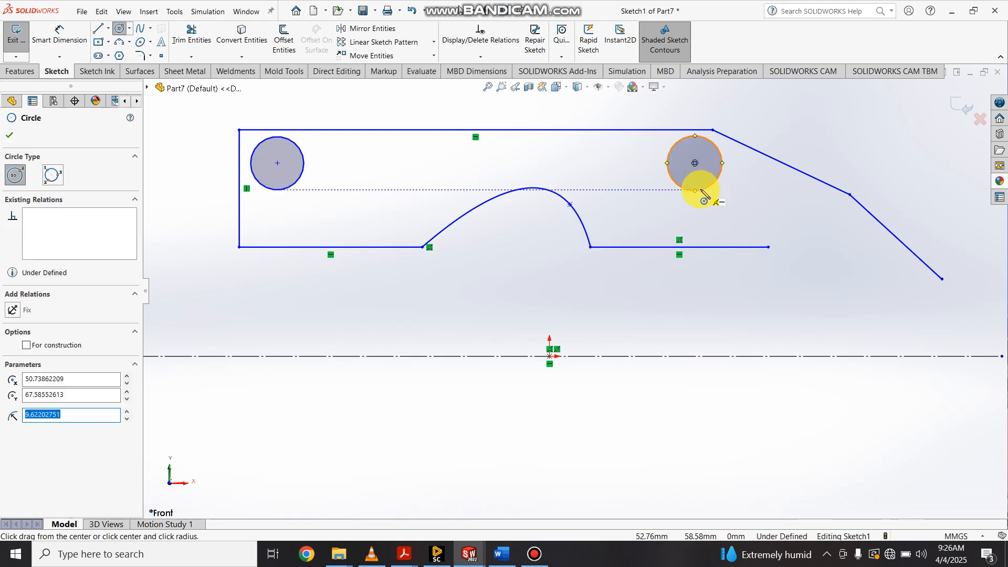
pyautogui.press('f')
pyautogui.press('Escape')
pyautogui.scroll(-2, 683, 208)
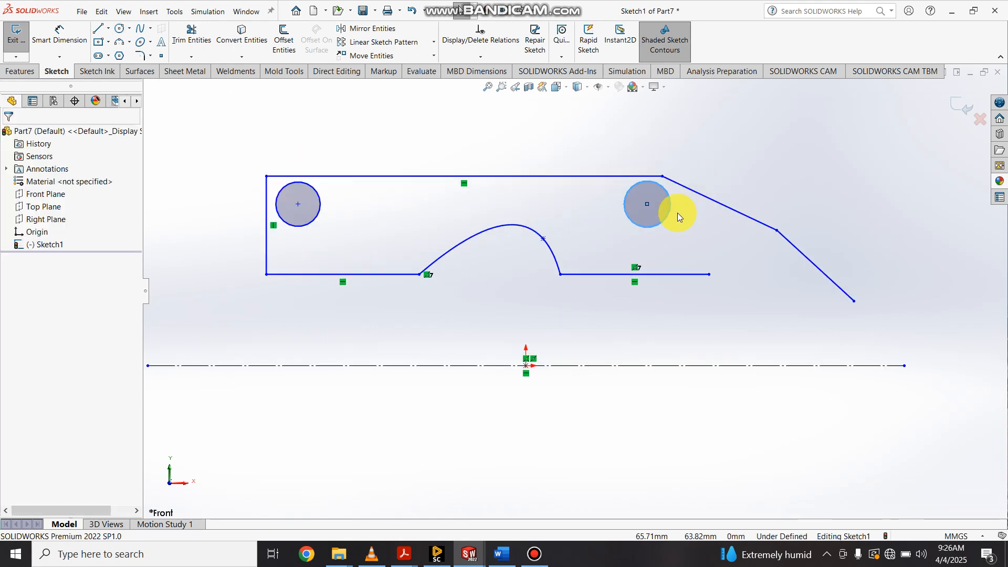
pyautogui.click(565, 159)
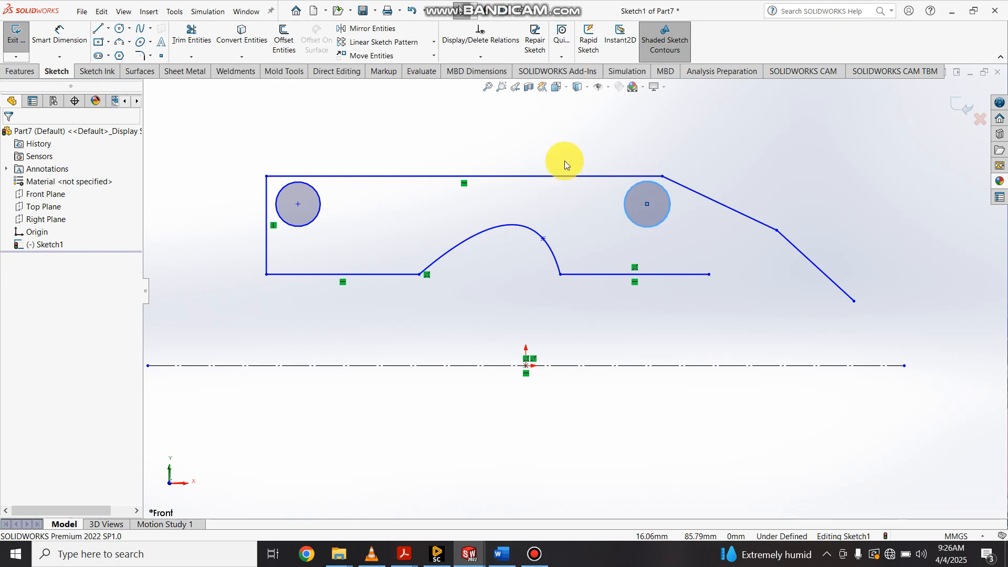
# - Add a Horizontal relation between the two circles' centre points
pyautogui.click(648, 205)
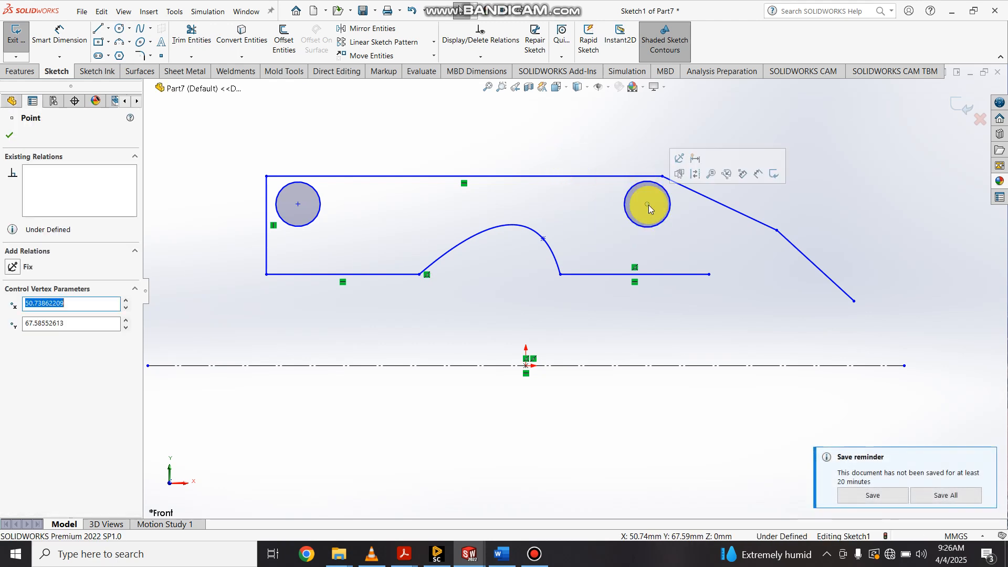
pyautogui.keyDown('ctrl'); pyautogui.click(299, 204); pyautogui.keyUp('ctrl')
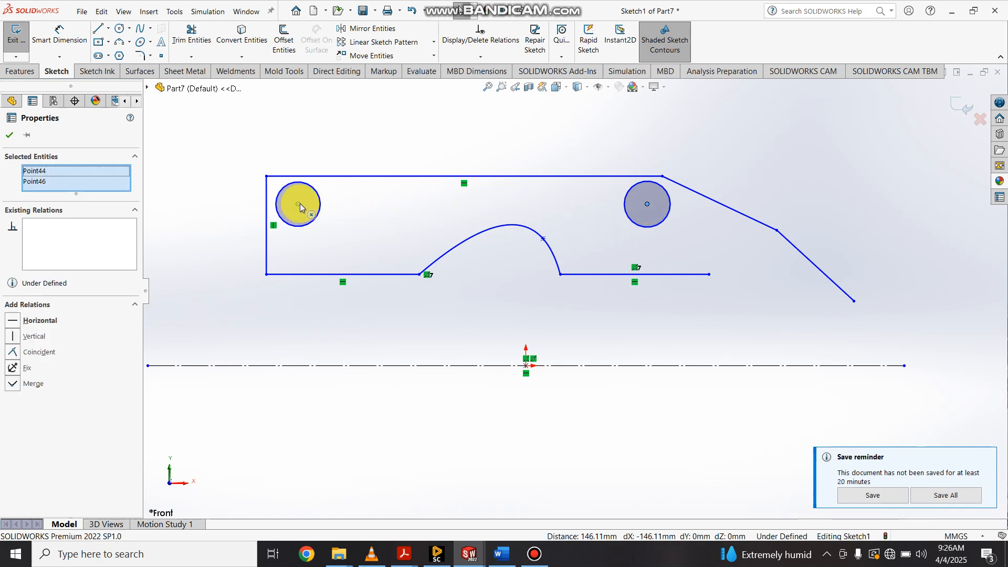
pyautogui.click(9, 322)
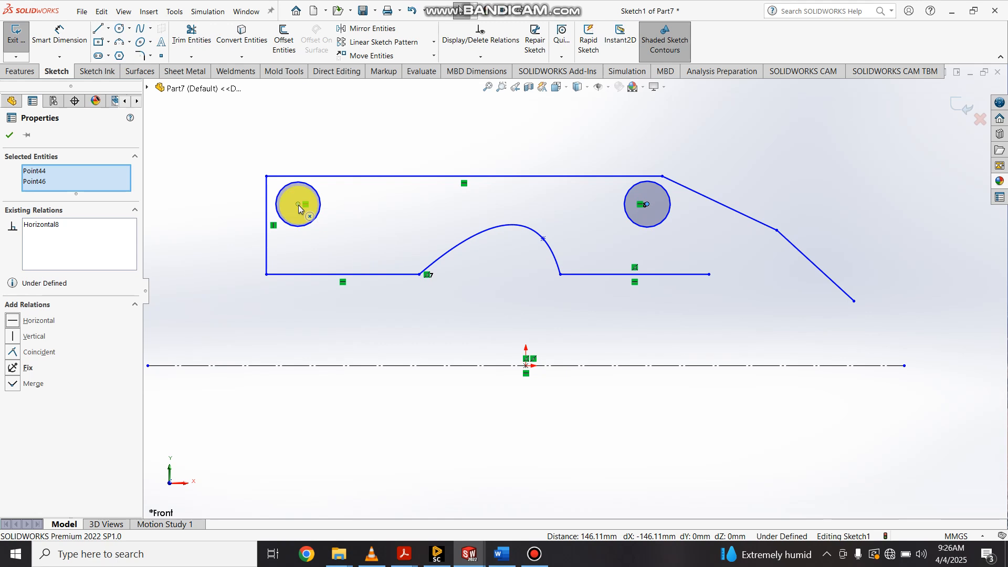
# - Move the two aligned circles slightly down and right, placing the left circle's centre at about X -90, Y 59 mm
pyautogui.moveTo(299, 206); pyautogui.dragTo(310, 225)
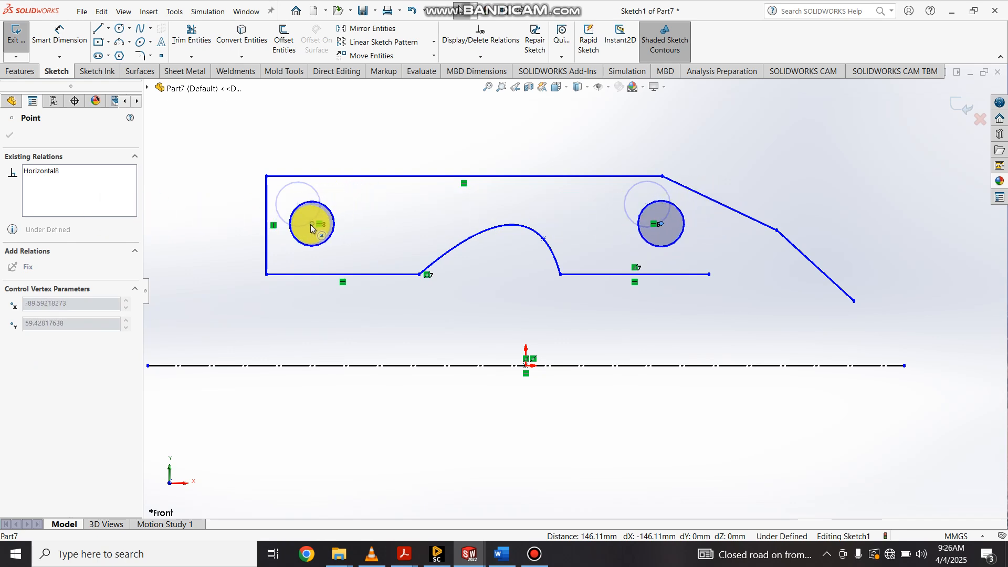
pyautogui.click(383, 124)
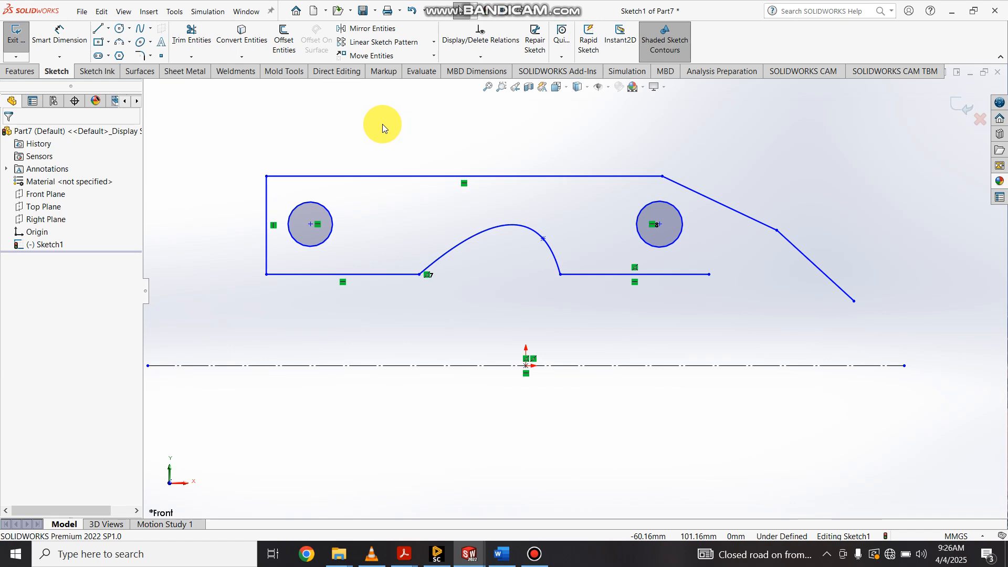
pyautogui.scroll(2, 631, 251)
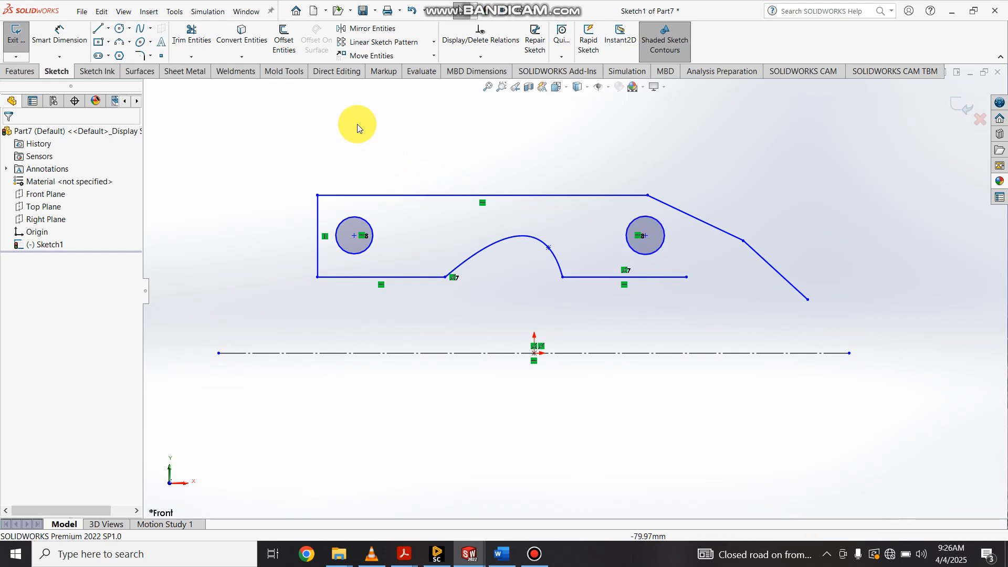
# - Dimension the horizontal distance from the profile's left vertical line to the far sloping line's free endpoint as 157 mm
pyautogui.scroll(-3, 285, 126)
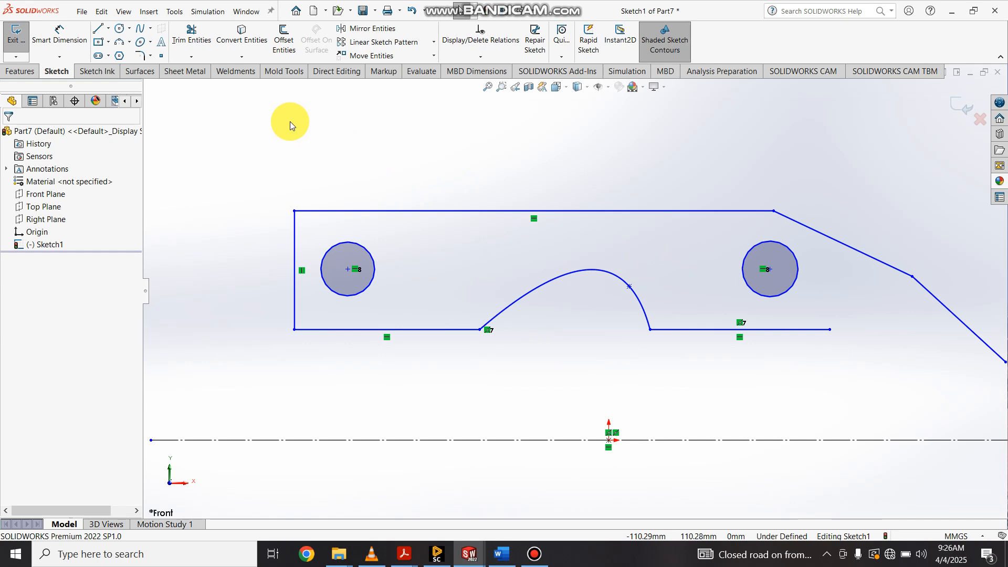
pyautogui.click(59, 33)
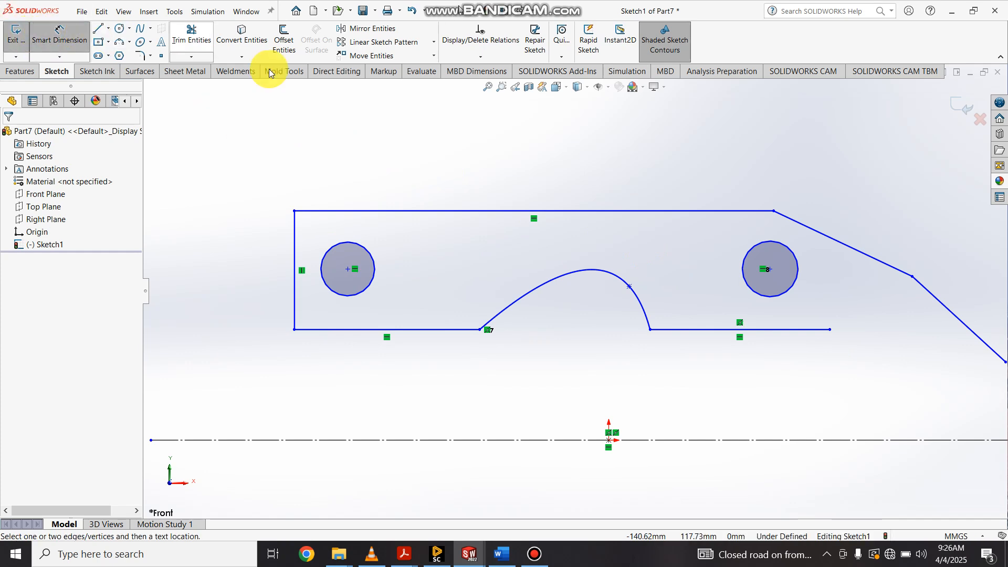
pyautogui.scroll(5, 596, 169)
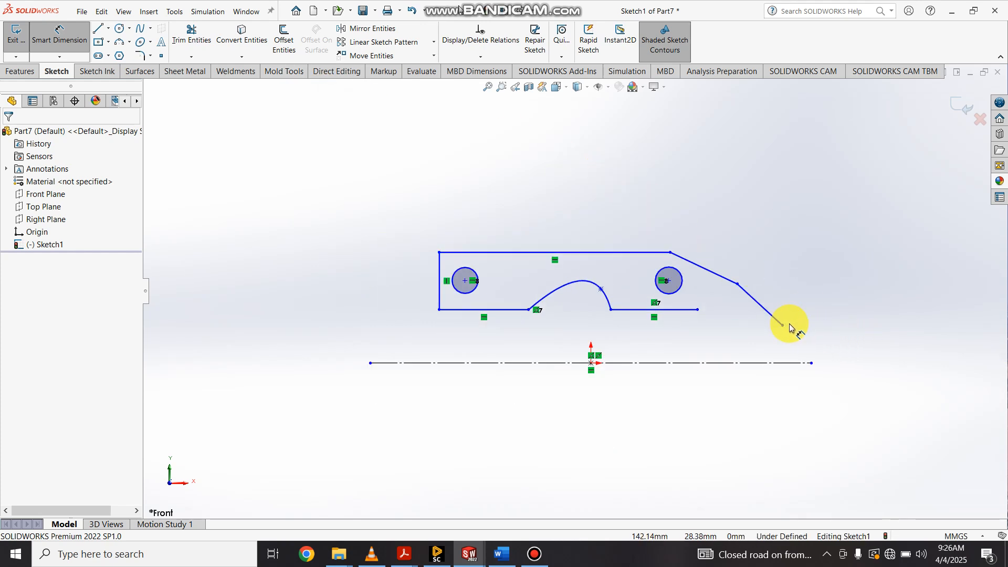
pyautogui.scroll(-10, 791, 328)
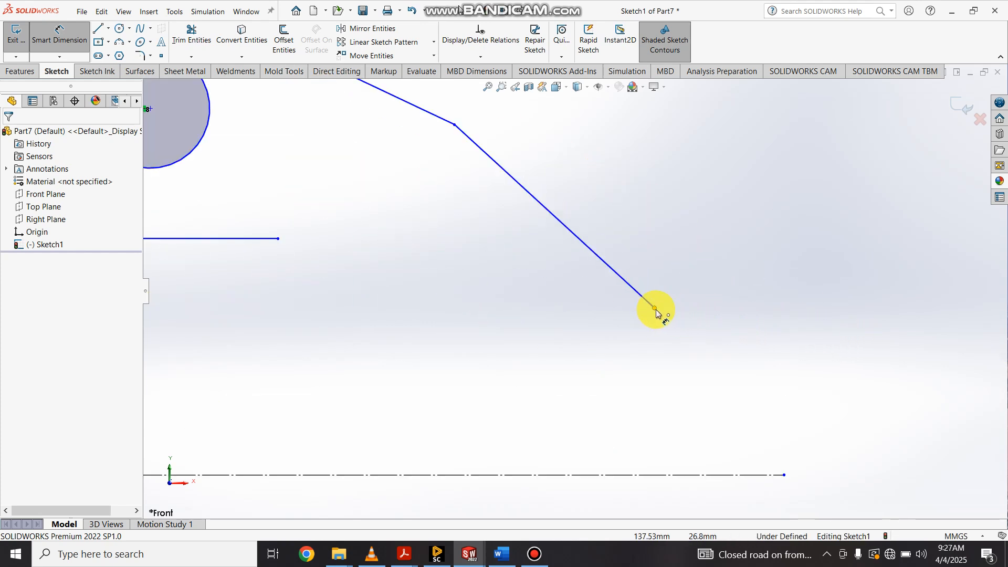
pyautogui.click(656, 311)
pyautogui.scroll(10, 654, 311)
pyautogui.scroll(-6, 367, 239)
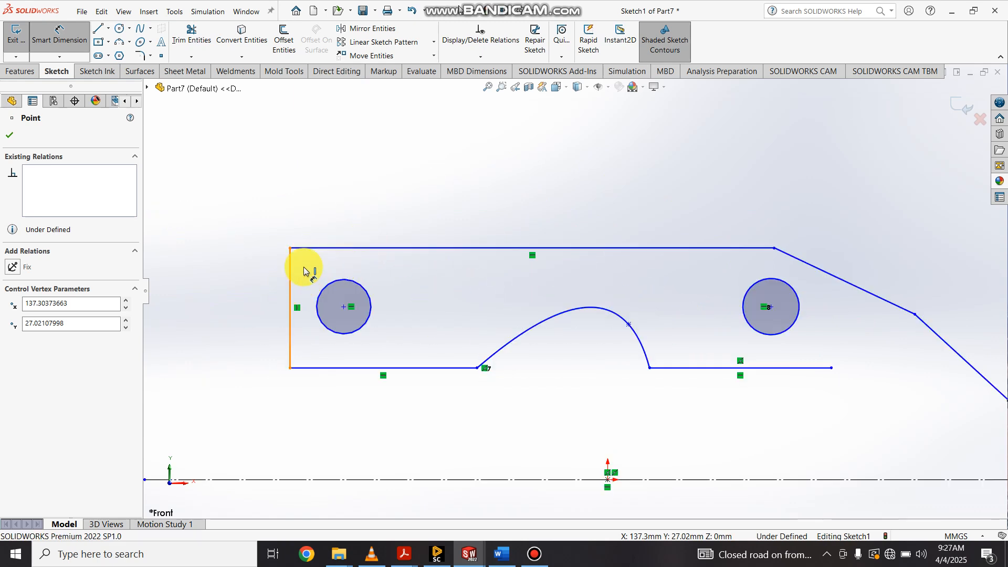
pyautogui.click(297, 282)
pyautogui.scroll(6, 582, 293)
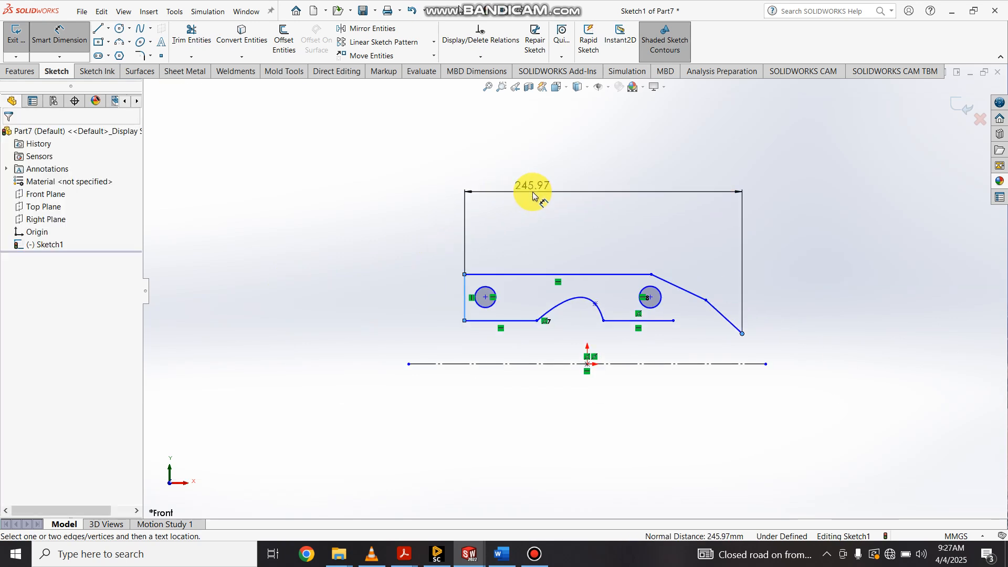
pyautogui.click(532, 194)
pyautogui.write('157')
pyautogui.press('Return')
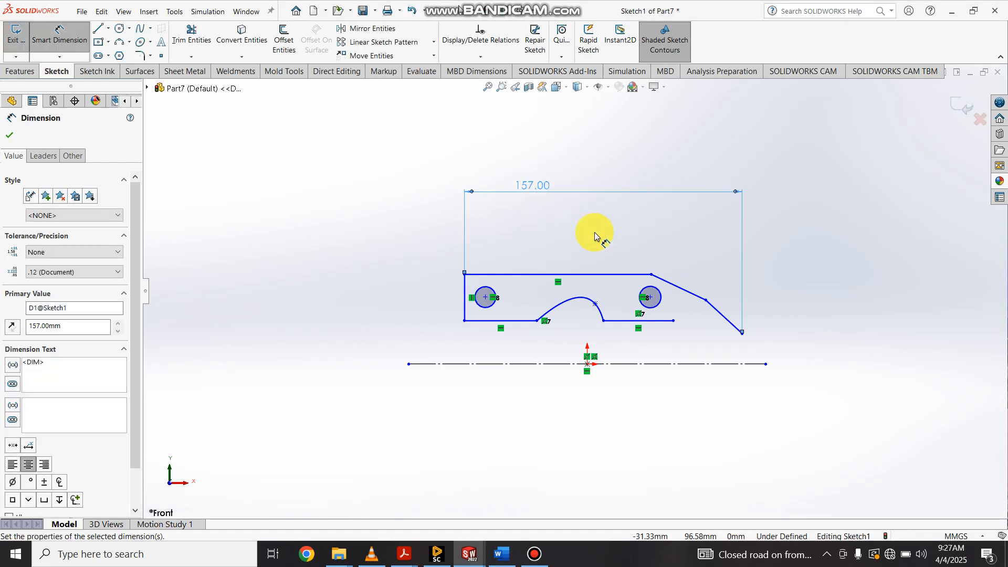
# - Dimension the horizontal distance from the spline's right endpoint to the sloping line's free endpoint as 79 mm
pyautogui.scroll(-1, 595, 235)
pyautogui.scroll(-1, 594, 247)
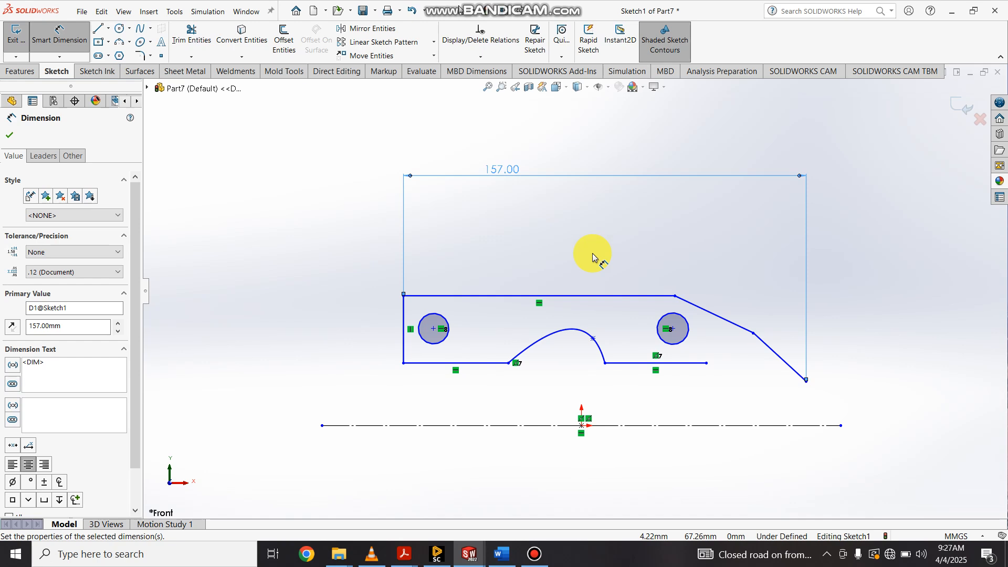
pyautogui.click(605, 364)
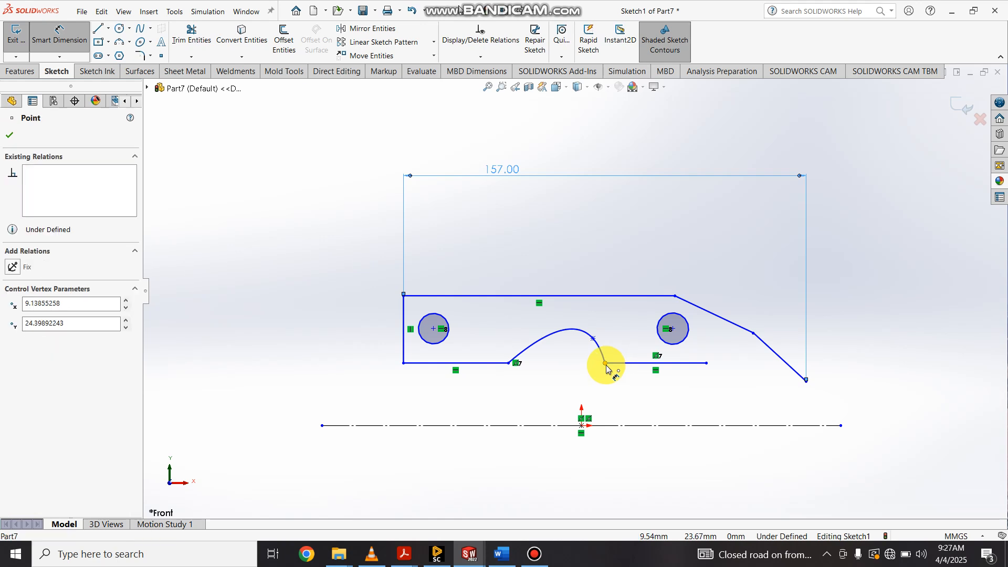
pyautogui.click(809, 385)
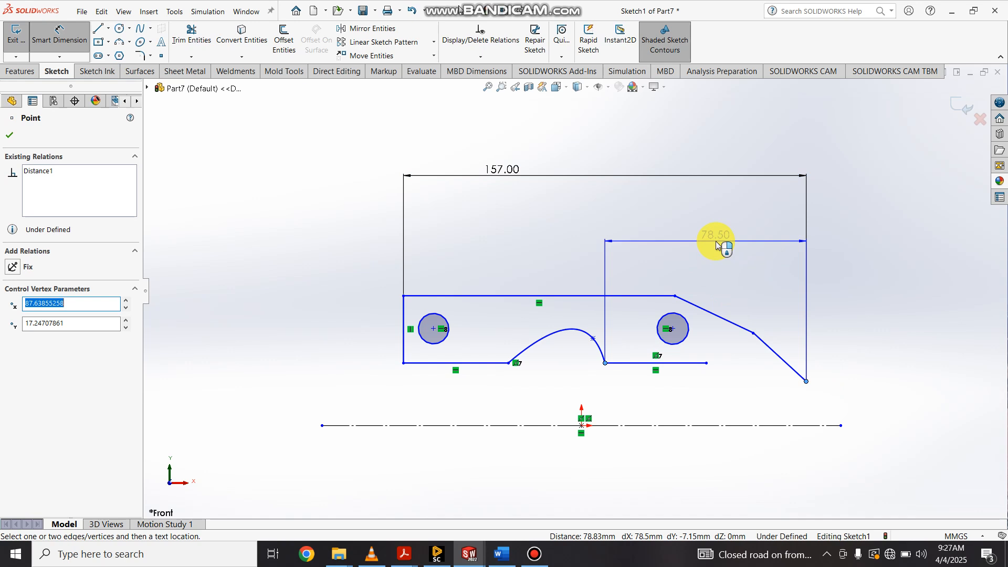
pyautogui.click(717, 246)
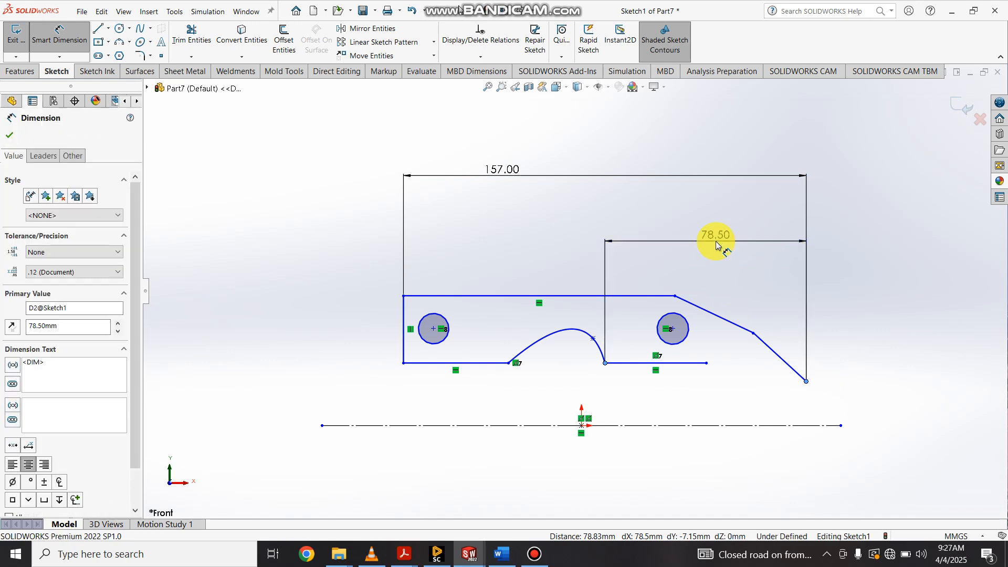
pyautogui.write('78')
pyautogui.press('Return')
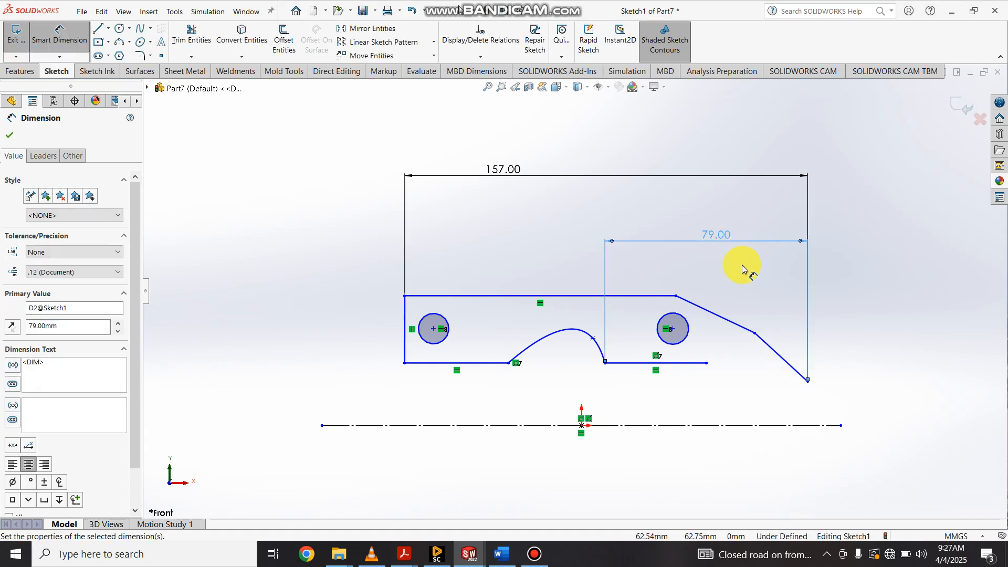
pyautogui.scroll(-1, 742, 275)
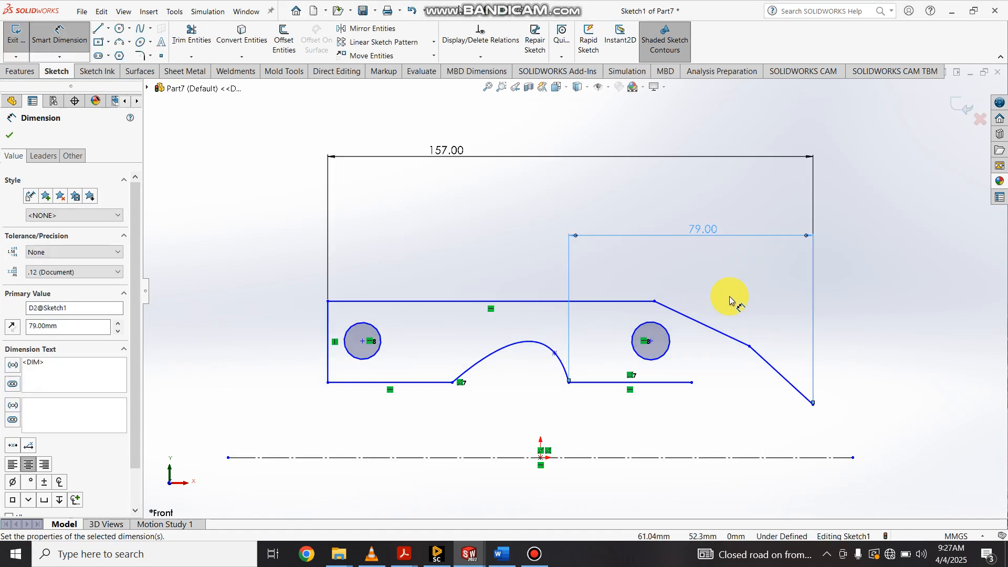
pyautogui.press('Escape')
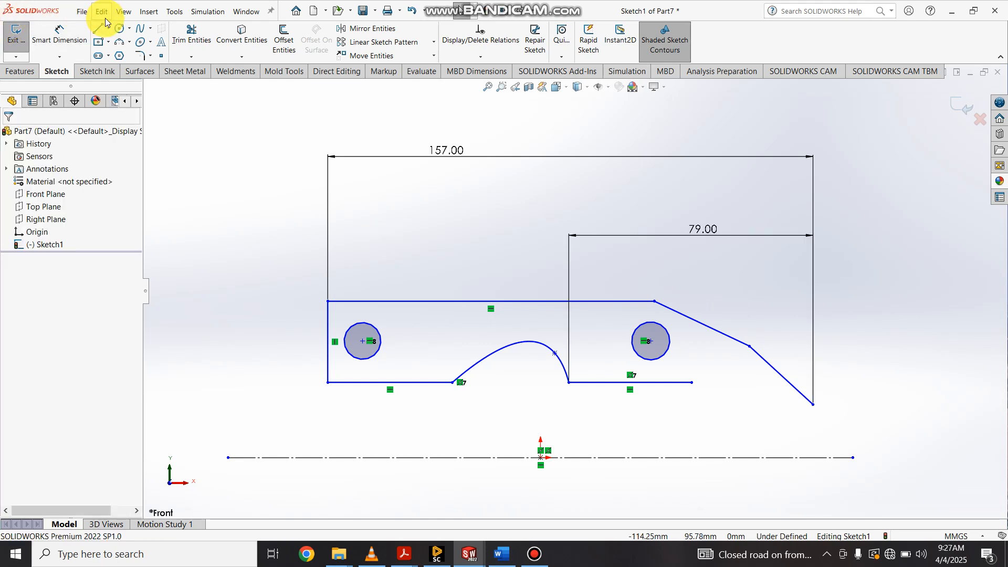
# - Round the profile's upper-left corner with a 10 mm sketch fillet
pyautogui.click(141, 56)
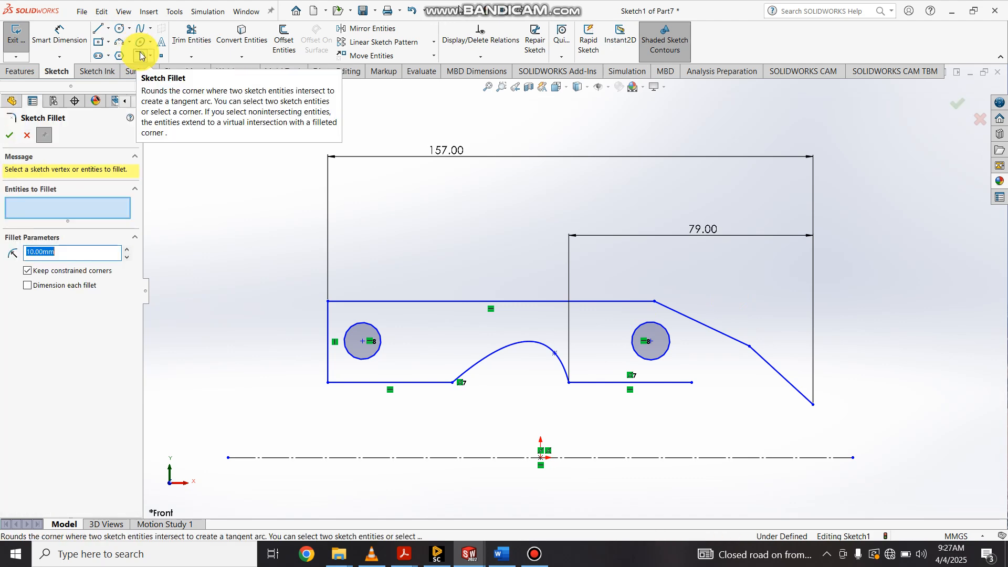
pyautogui.scroll(-5, 335, 304)
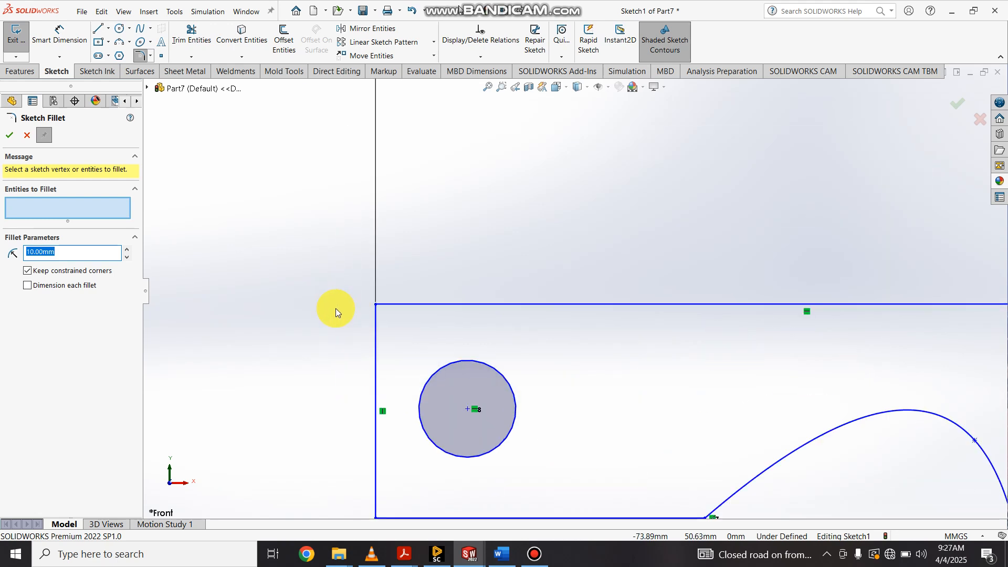
pyautogui.click(395, 278)
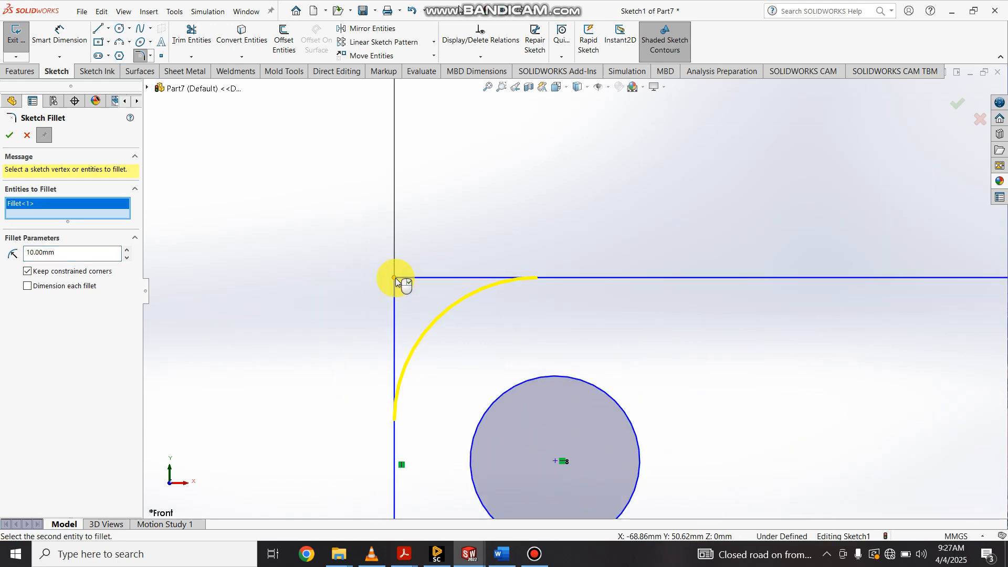
pyautogui.scroll(5, 396, 281)
pyautogui.scroll(-1, 880, 394)
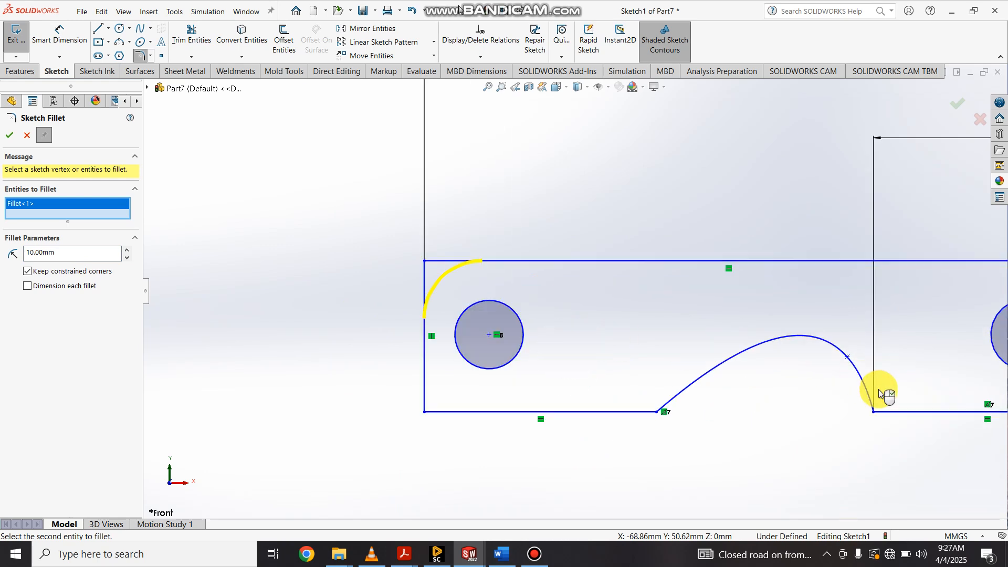
pyautogui.scroll(3, 881, 394)
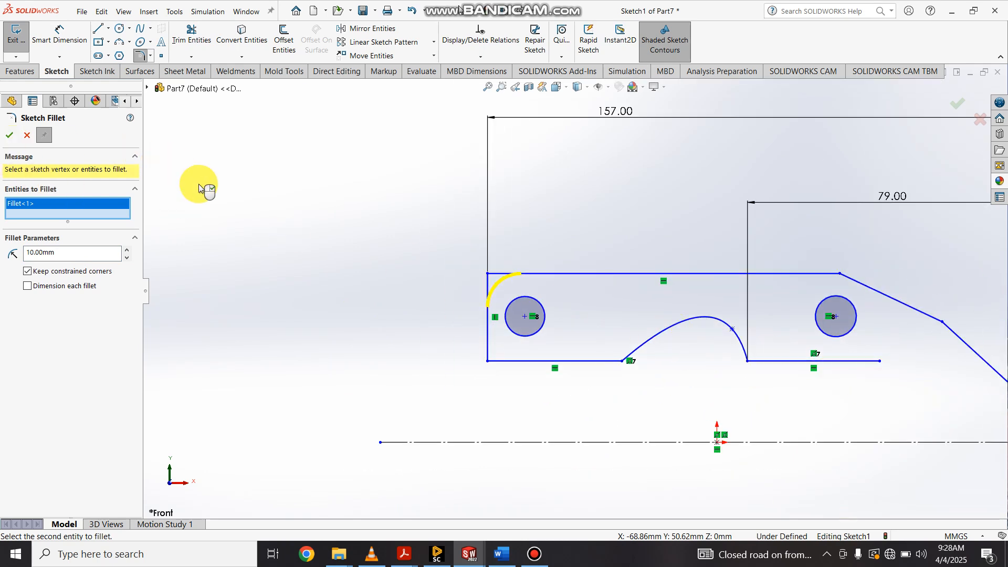
pyautogui.scroll(3, 527, 310)
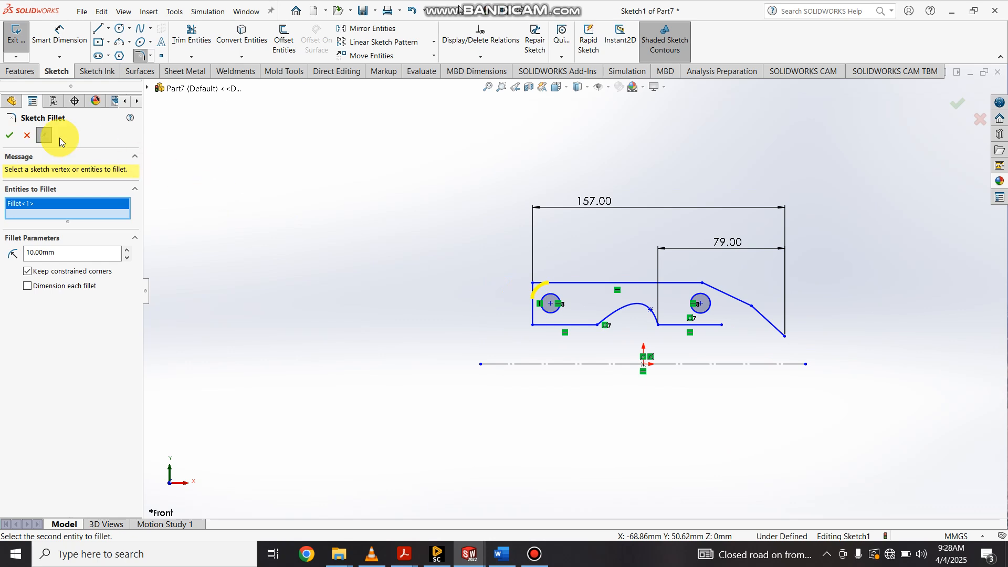
pyautogui.click(10, 135)
pyautogui.scroll(-3, 735, 315)
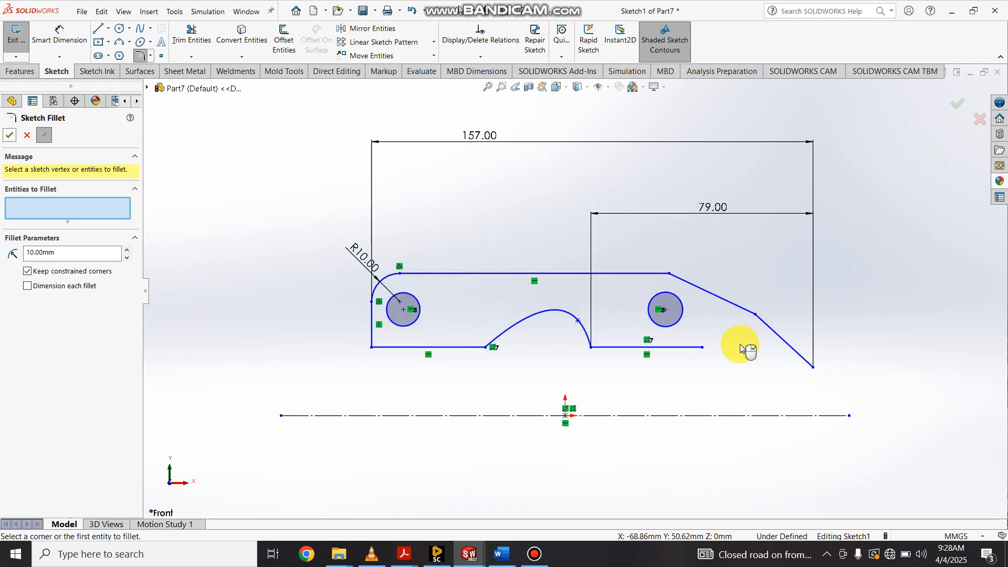
pyautogui.scroll(-2, 743, 370)
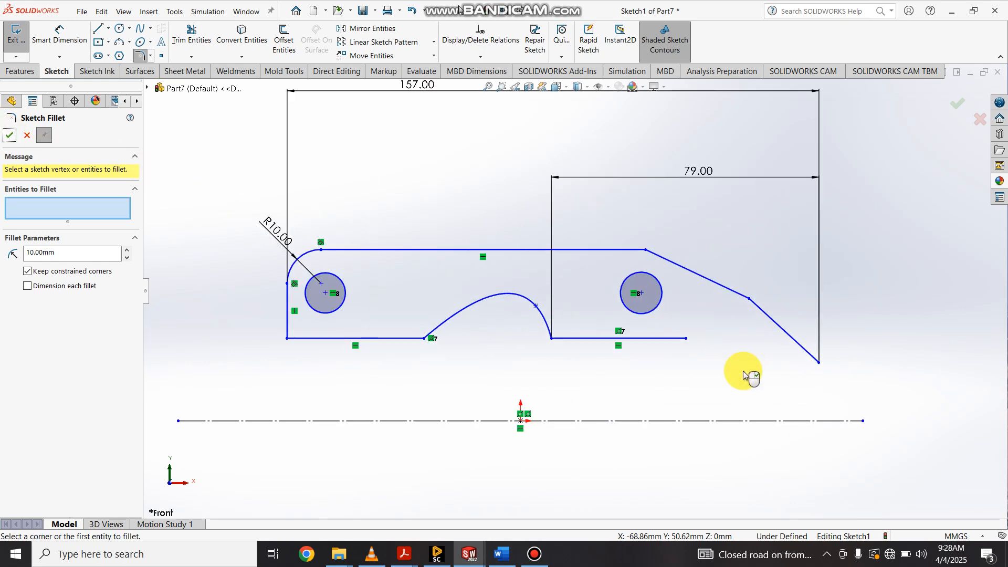
pyautogui.click(7, 135)
pyautogui.scroll(2, 568, 315)
pyautogui.scroll(-1, 660, 327)
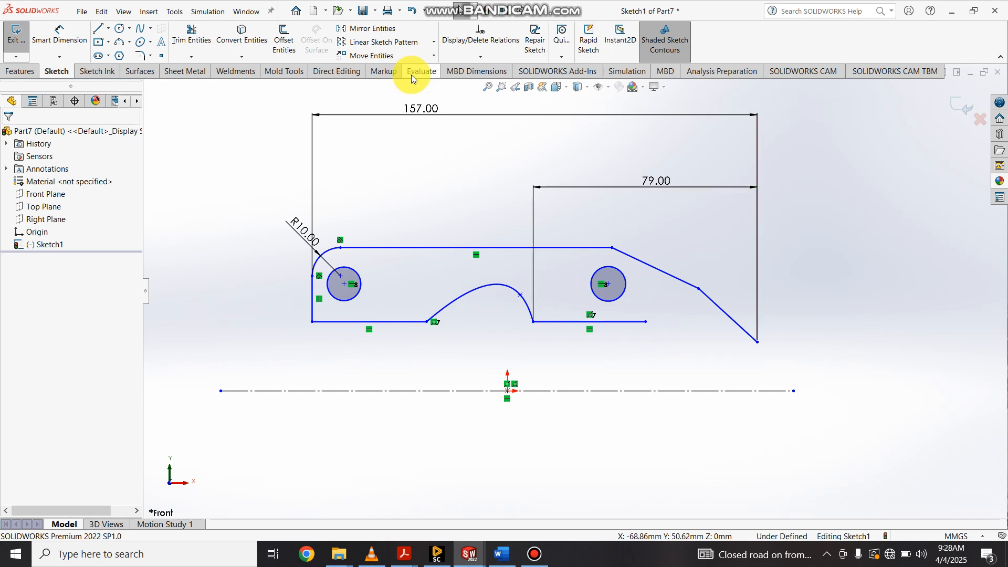
pyautogui.click(391, 32)
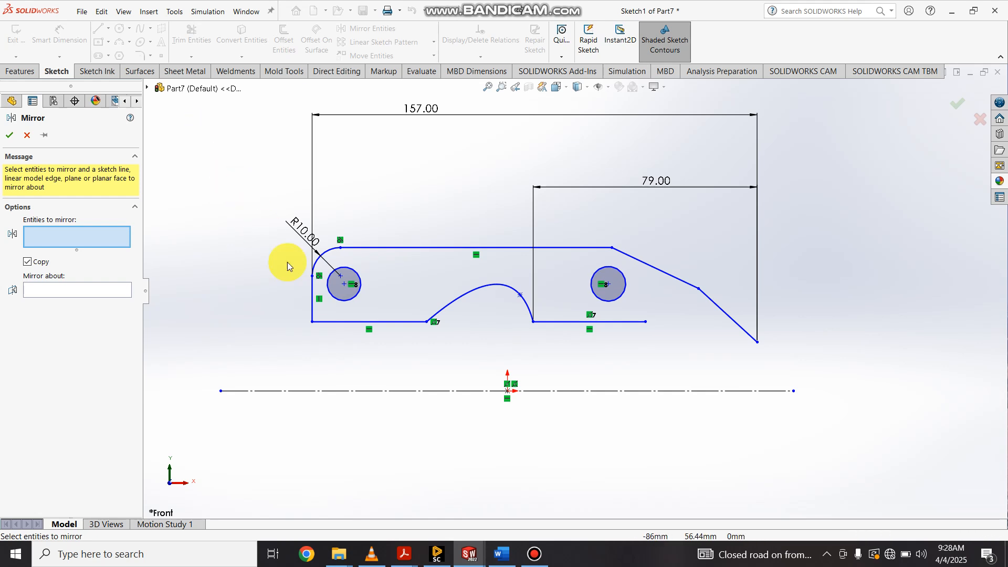
pyautogui.moveTo(719, 349); pyautogui.dragTo(827, 349)
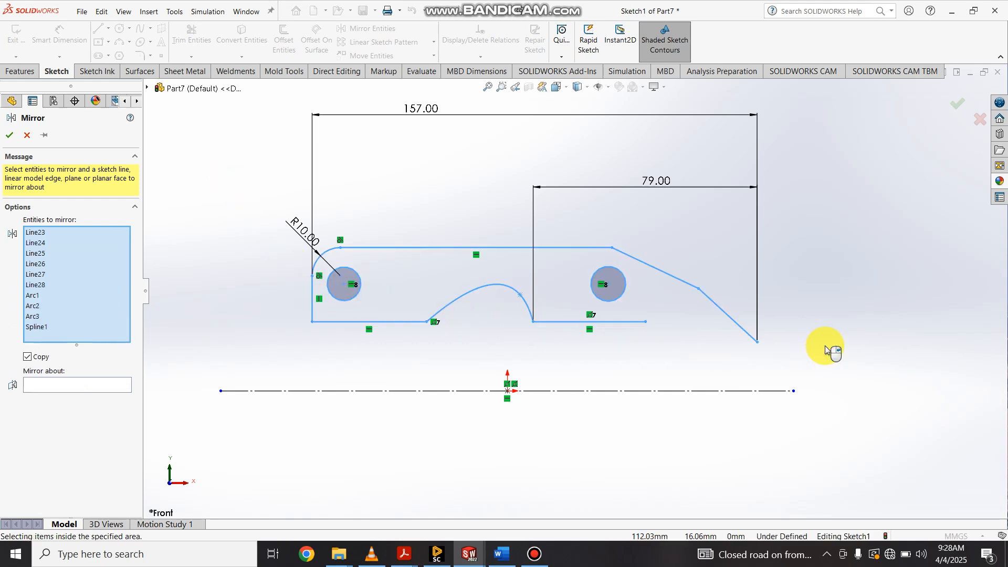
pyautogui.click(125, 386)
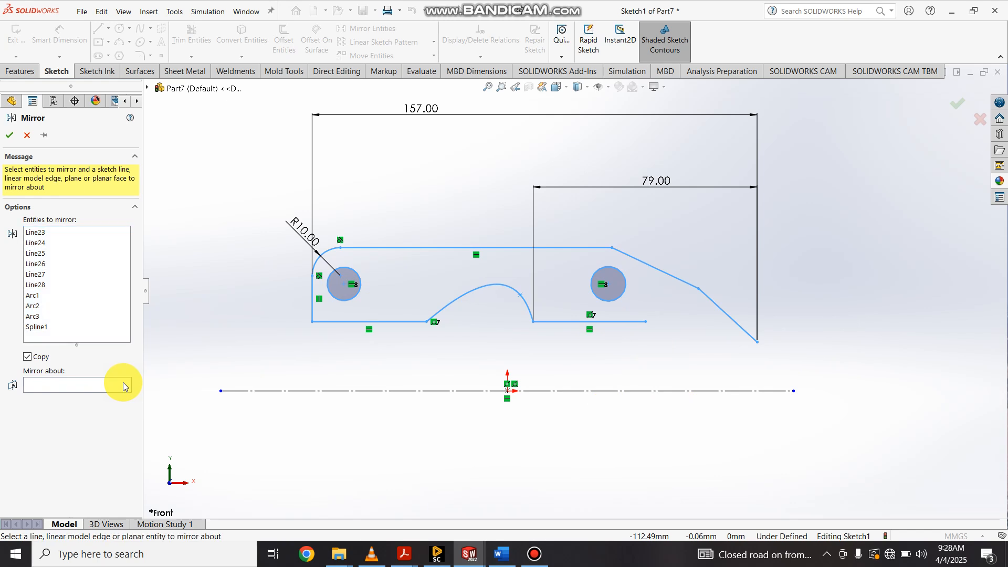
pyautogui.click(328, 392)
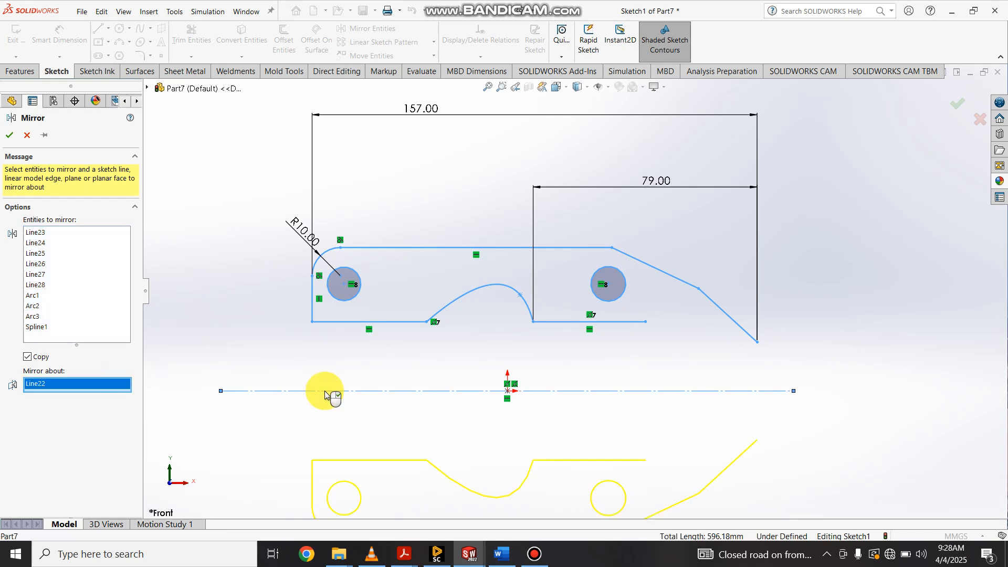
pyautogui.scroll(3, 654, 403)
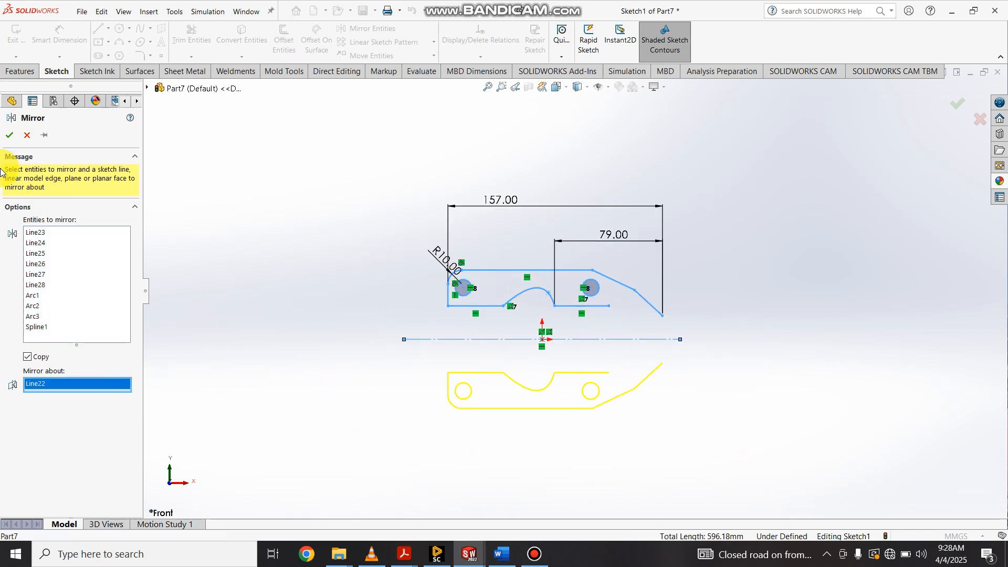
pyautogui.click(27, 135)
# - Mirror the whole upper profile, including its spline, fillet and both circles, about the horizontal centreline, keeping the original
pyautogui.moveTo(397, 209)
pyautogui.mouseDown()
pyautogui.moveTo(444, 273)
pyautogui.moveTo(673, 350)
pyautogui.moveTo(707, 323)
pyautogui.mouseUp()
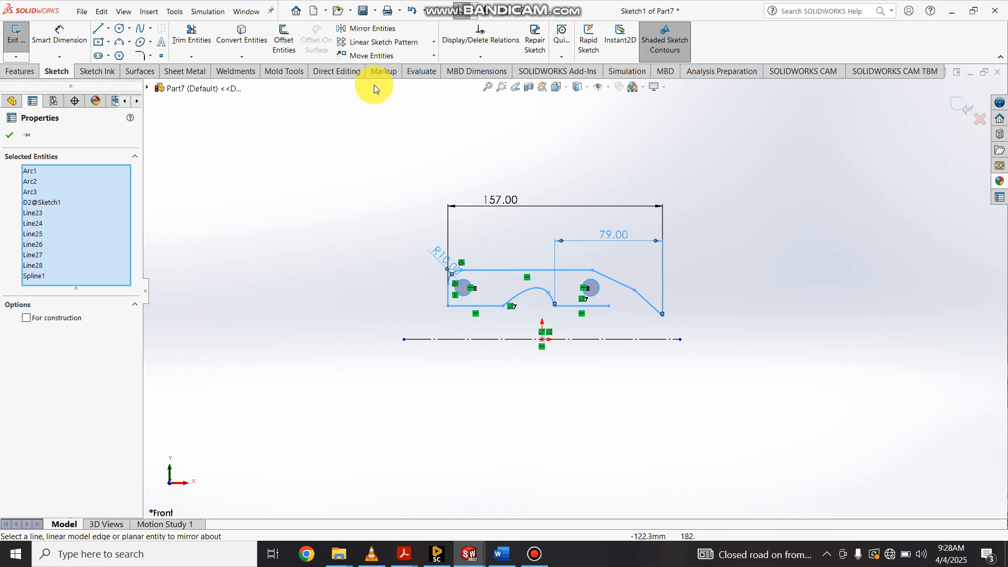
pyautogui.click(377, 33)
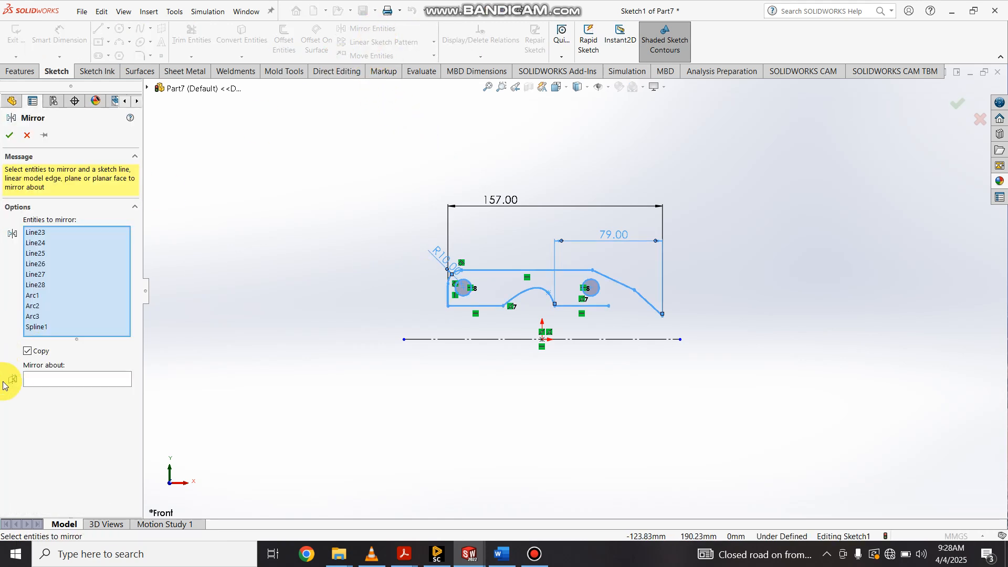
pyautogui.click(48, 379)
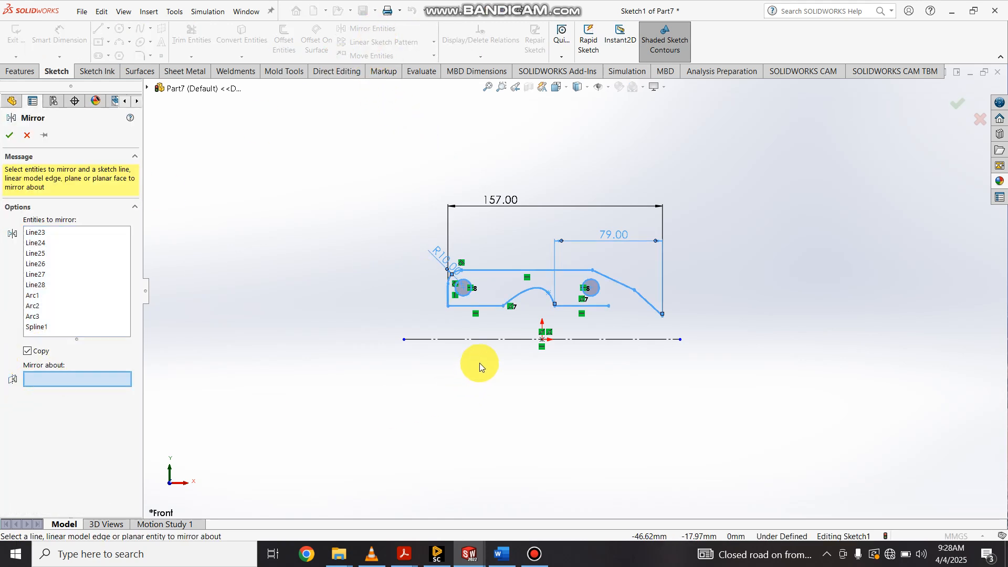
pyautogui.click(487, 339)
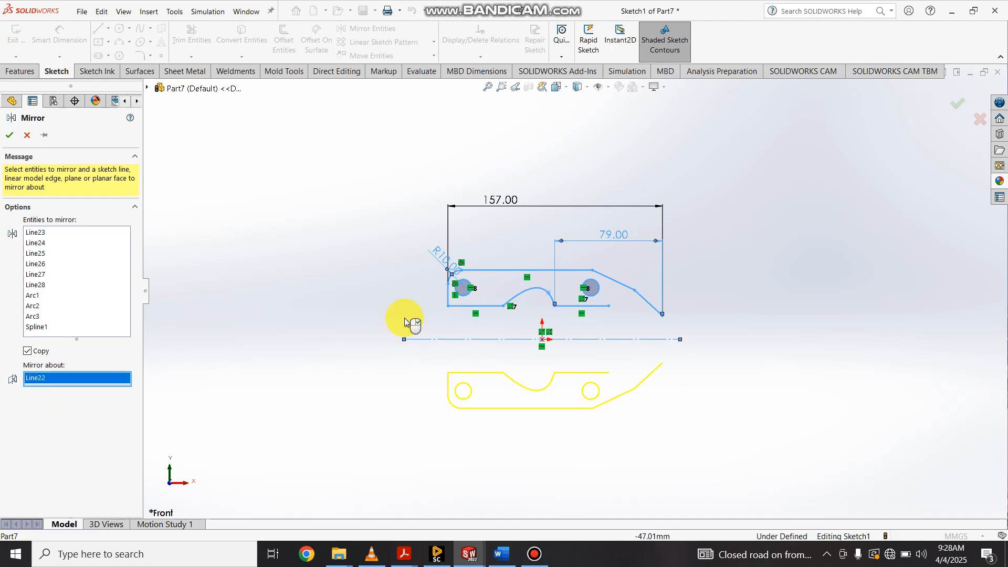
pyautogui.click(10, 135)
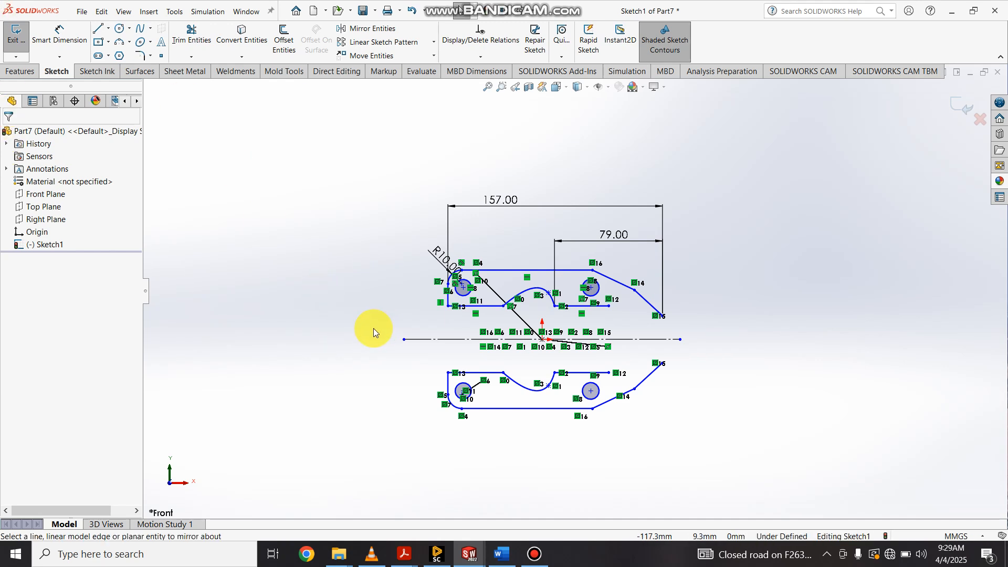
# - Close the outer profile with a vertical line joining the free endpoints of the upper and lower sloping lines
pyautogui.click(98, 28)
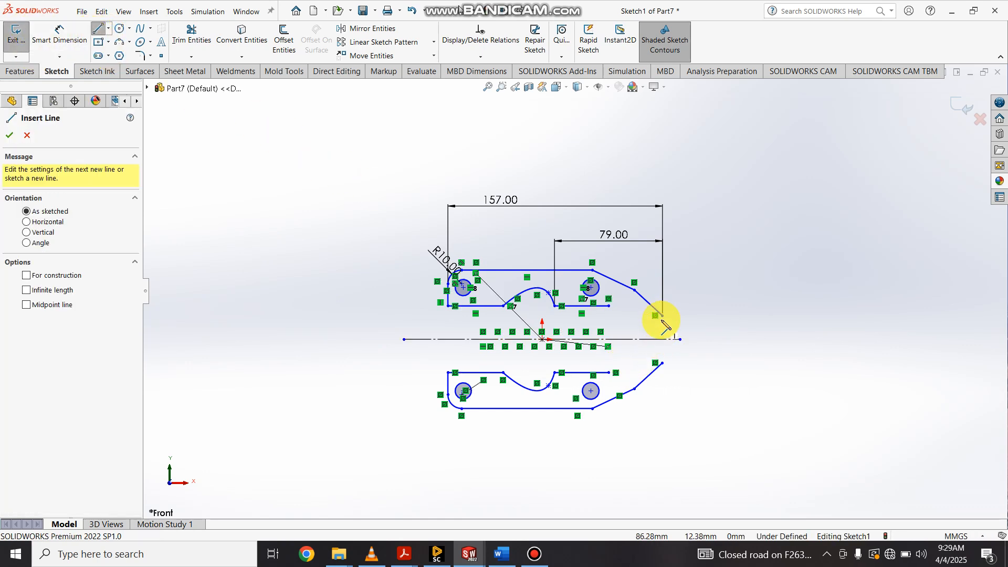
pyautogui.scroll(-3, 659, 322)
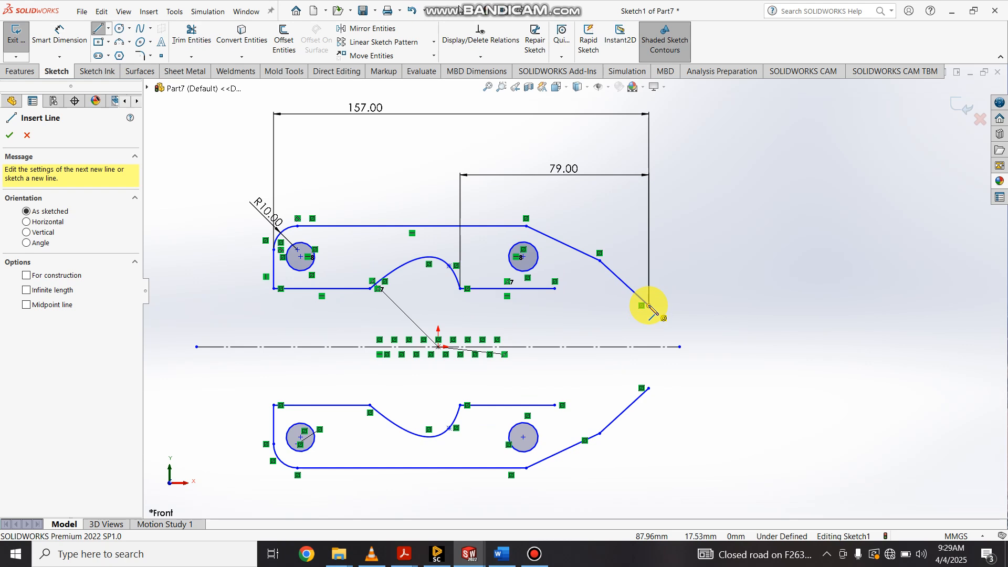
pyautogui.click(648, 305)
pyautogui.click(649, 389)
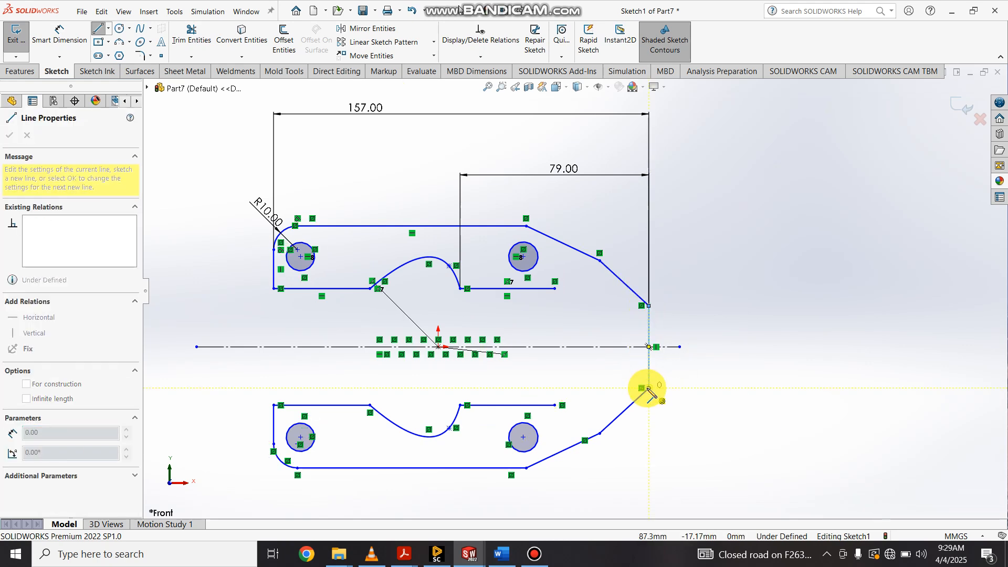
pyautogui.press('Escape')
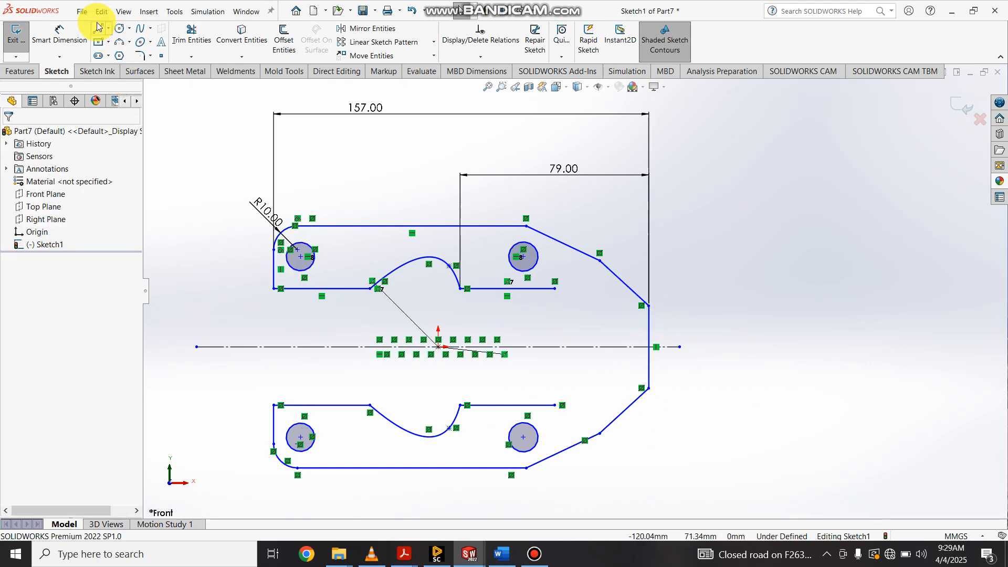
# - Close the inner opening with a vertical line joining the free endpoints of the upper and lower inner horizontal lines
pyautogui.click(98, 28)
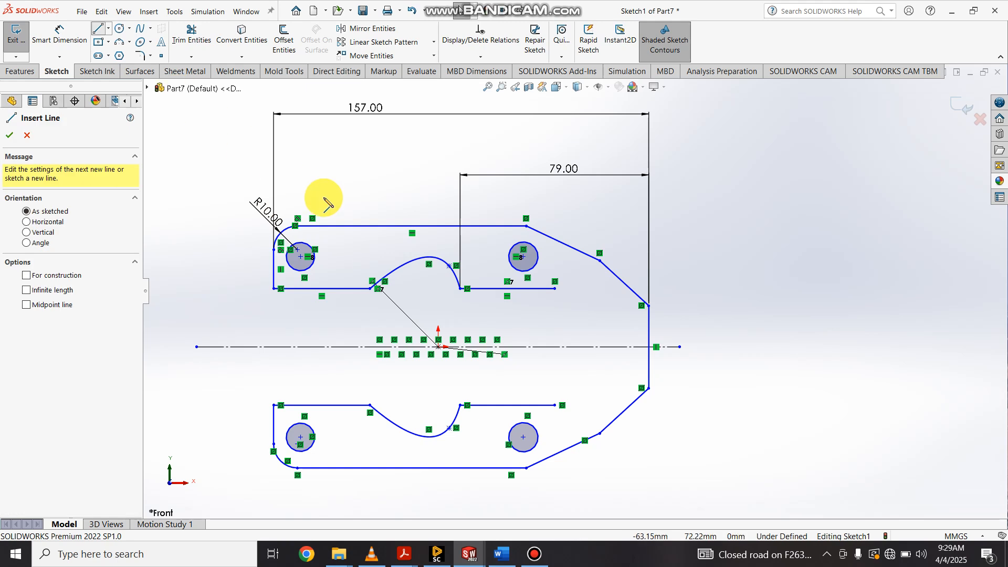
pyautogui.click(555, 288)
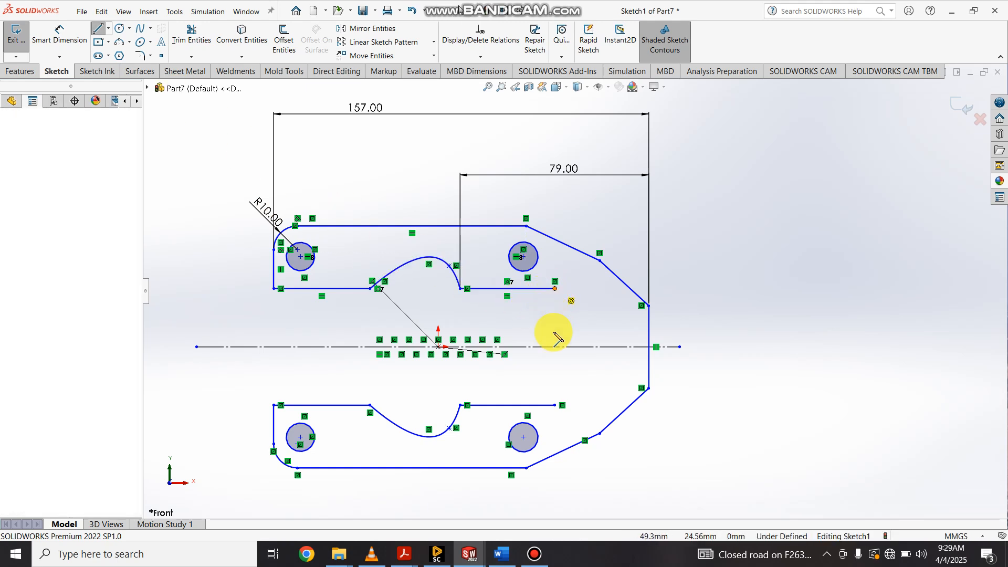
pyautogui.click(555, 405)
pyautogui.scroll(1, 597, 467)
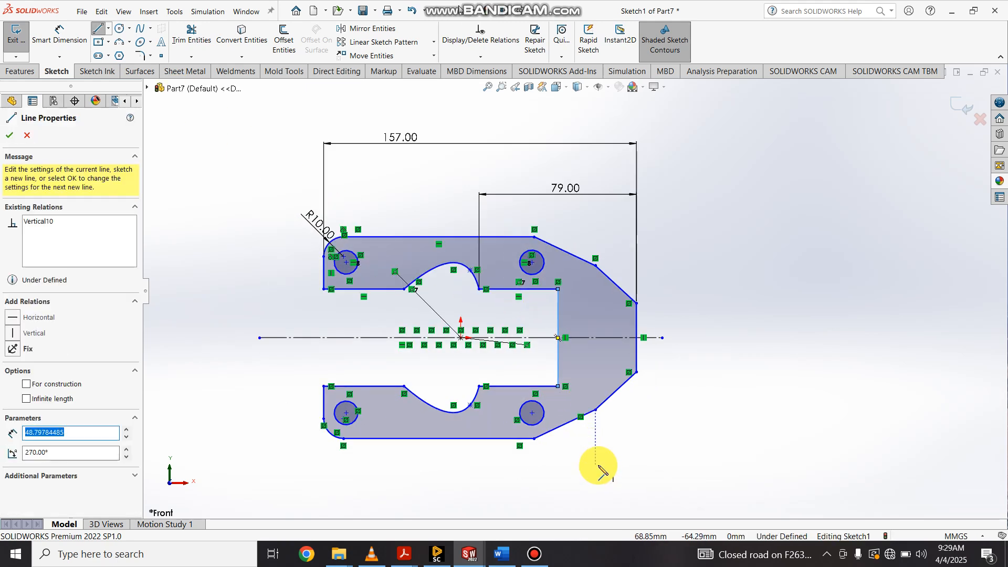
pyautogui.press('Escape')
# - Round both corners at the closed end of the inner opening with 10 mm sketch fillets
pyautogui.scroll(-2, 423, 376)
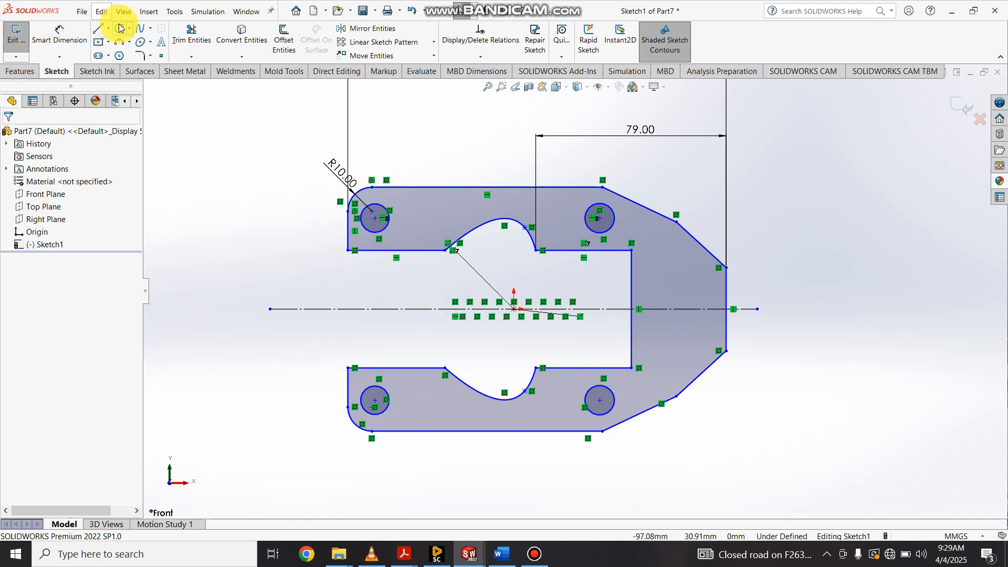
pyautogui.click(140, 55)
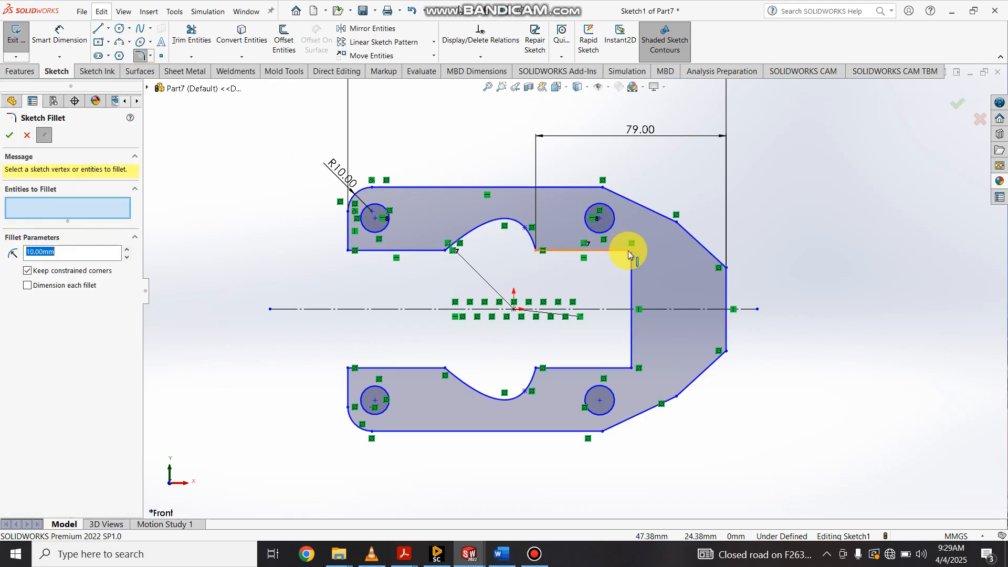
pyautogui.click(632, 252)
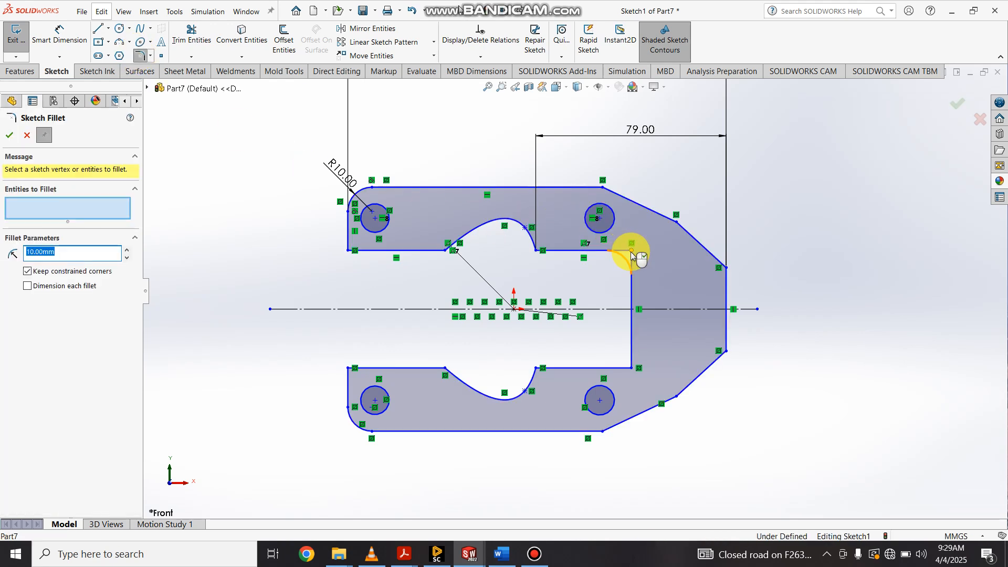
pyautogui.click(633, 369)
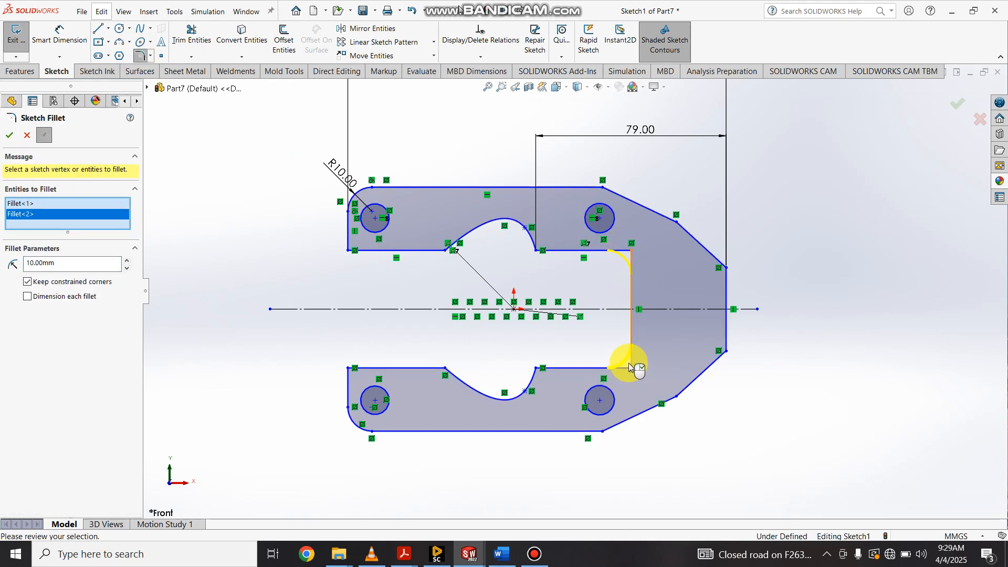
pyautogui.click(9, 137)
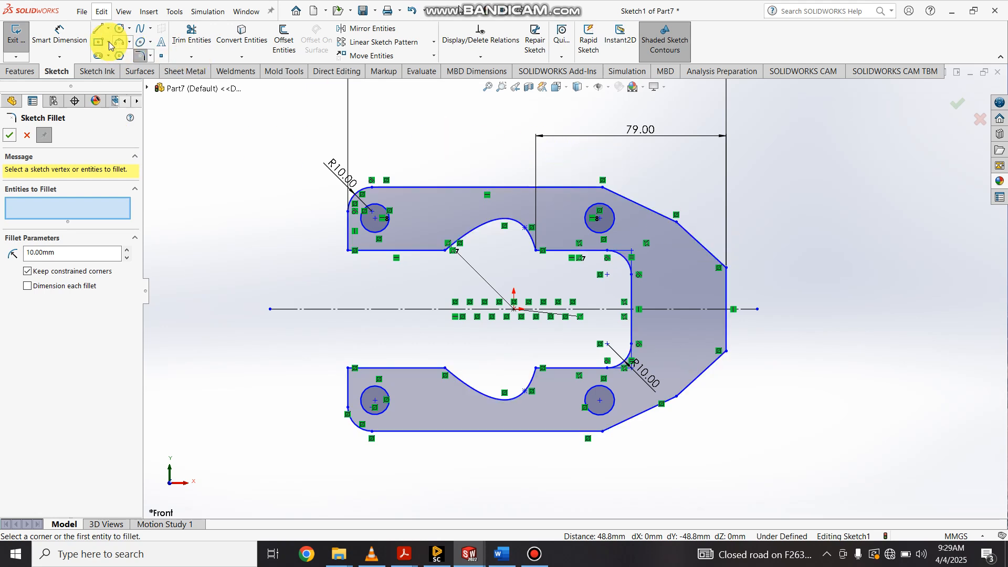
# - Dimension the angle between the outer vertical line and the adjoining lower sloping line as 135°
pyautogui.click(65, 38)
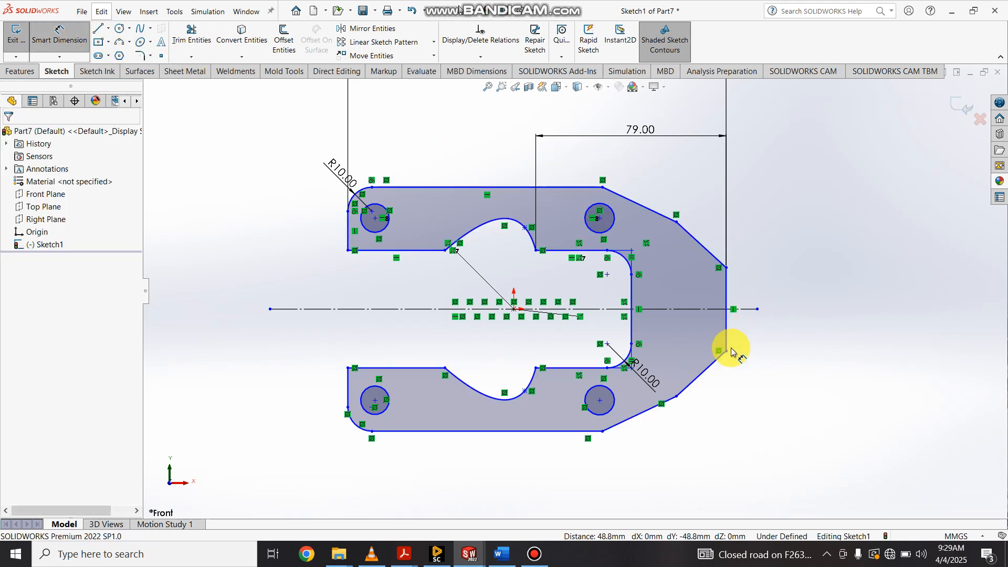
pyautogui.scroll(-1, 729, 358)
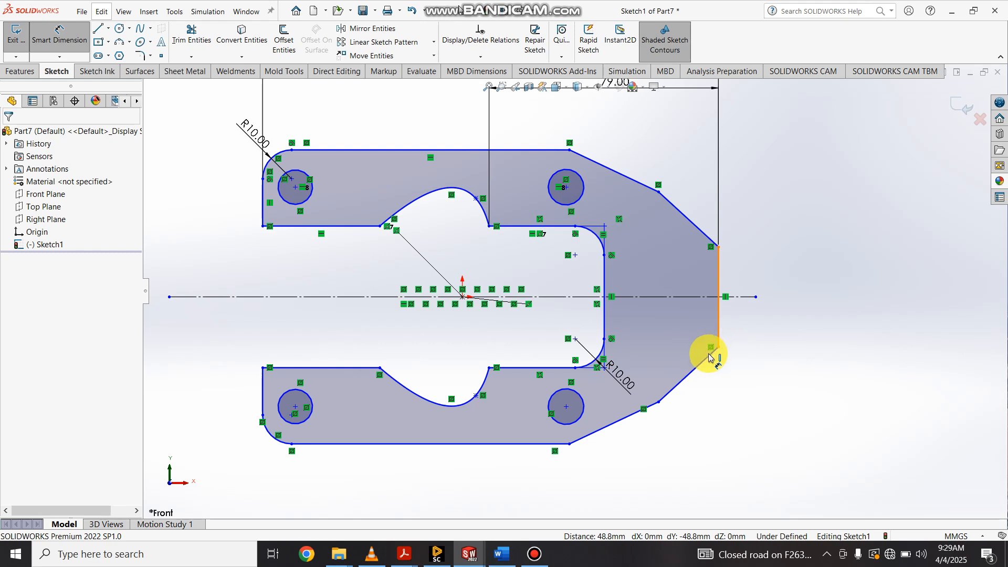
pyautogui.click(711, 355)
pyautogui.click(706, 359)
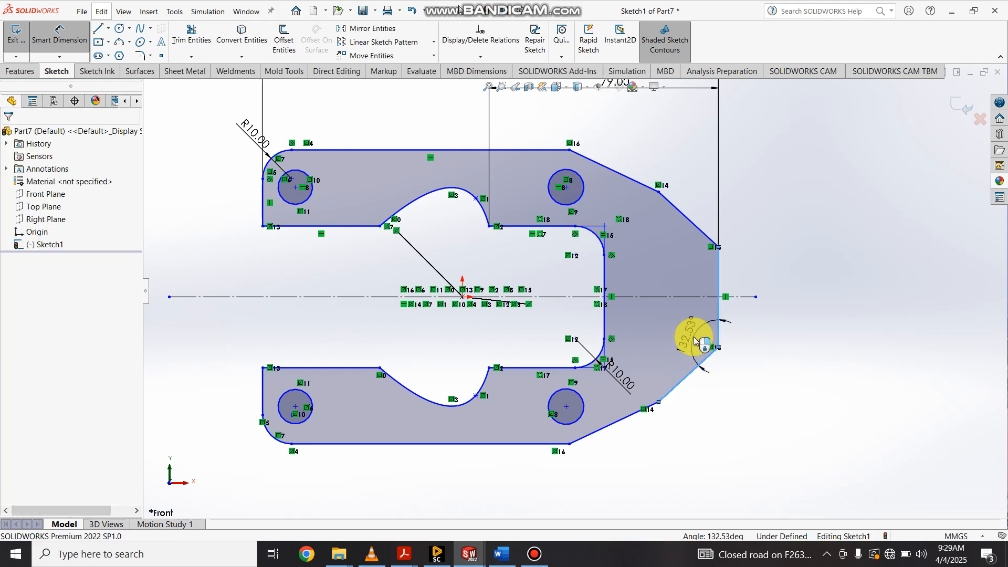
pyautogui.click(694, 340)
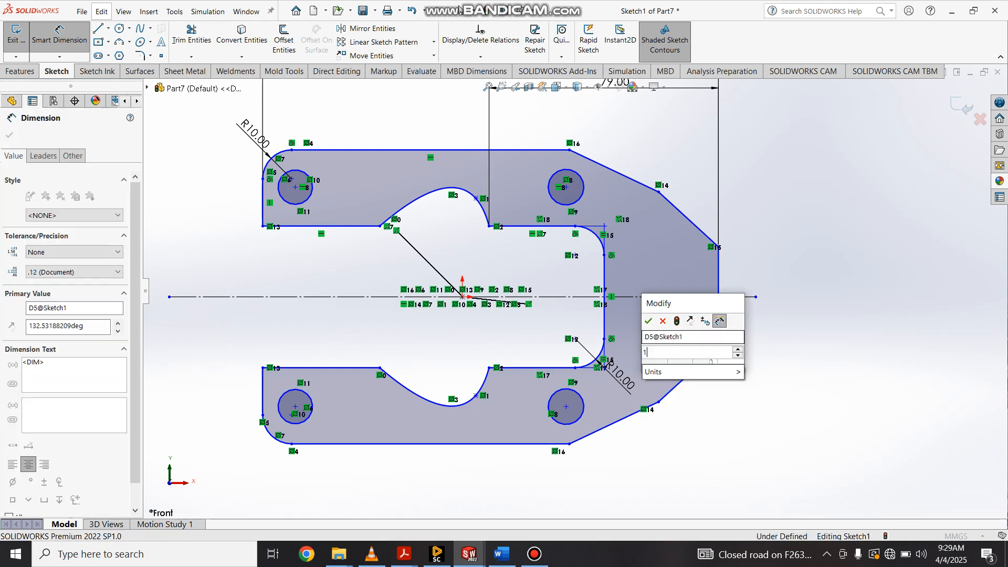
pyautogui.press('Return')
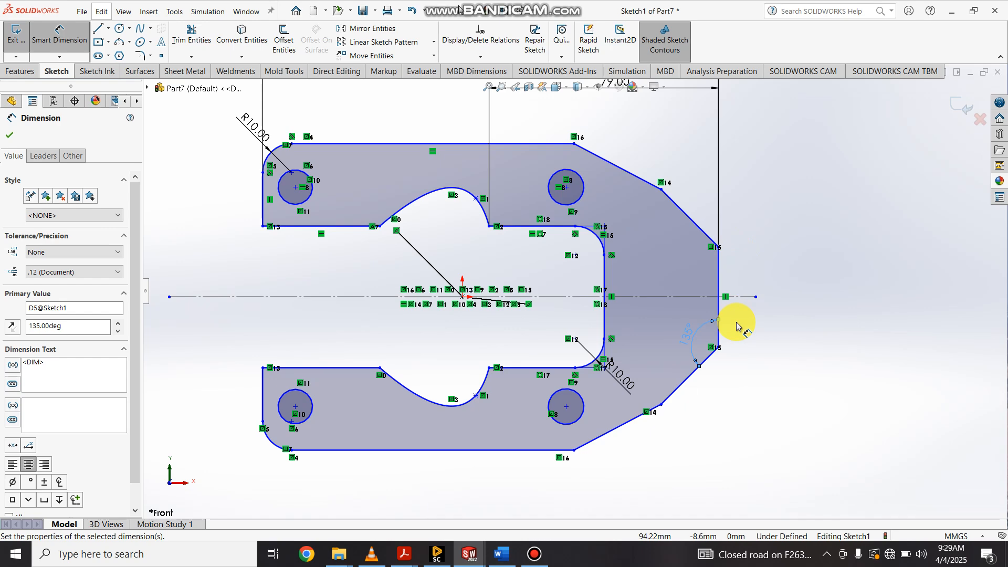
# - Set the radius of the inner opening's corner fillets to 6 mm
pyautogui.doubleClick(632, 387)
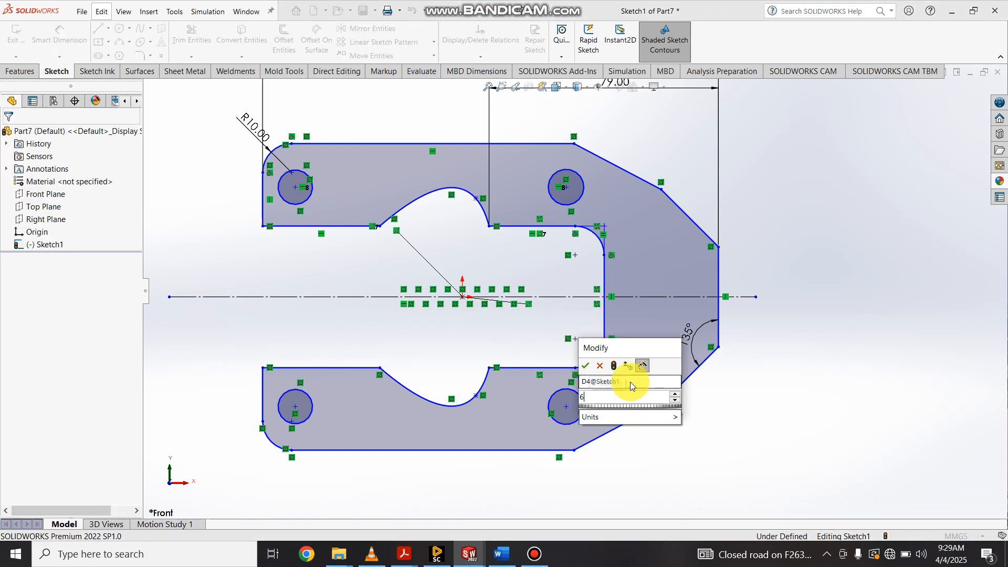
pyautogui.press('Return')
pyautogui.click(631, 386)
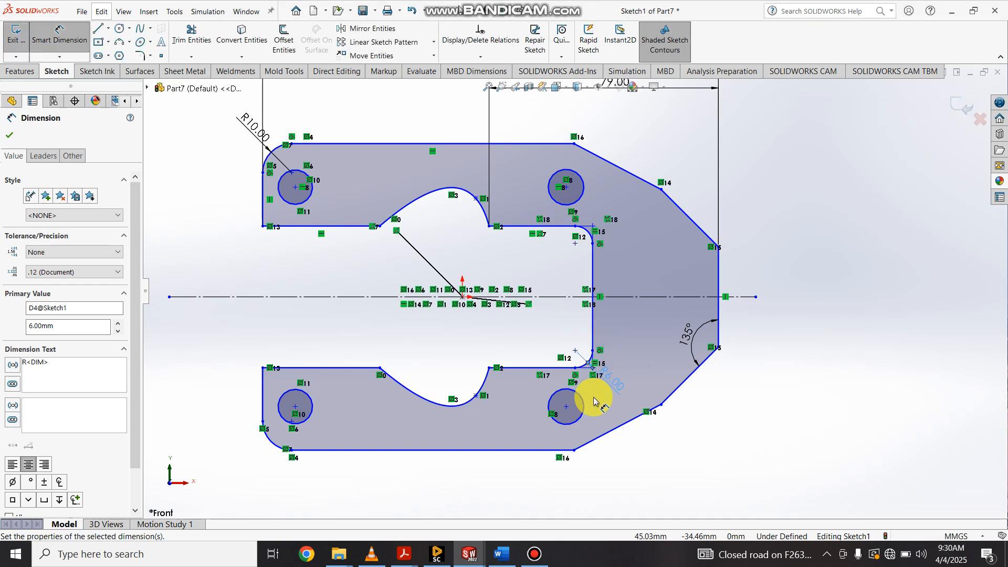
# - Dimension the length of the outer vertical line that joins the two sloping lines as 36 mm
pyautogui.press('f')
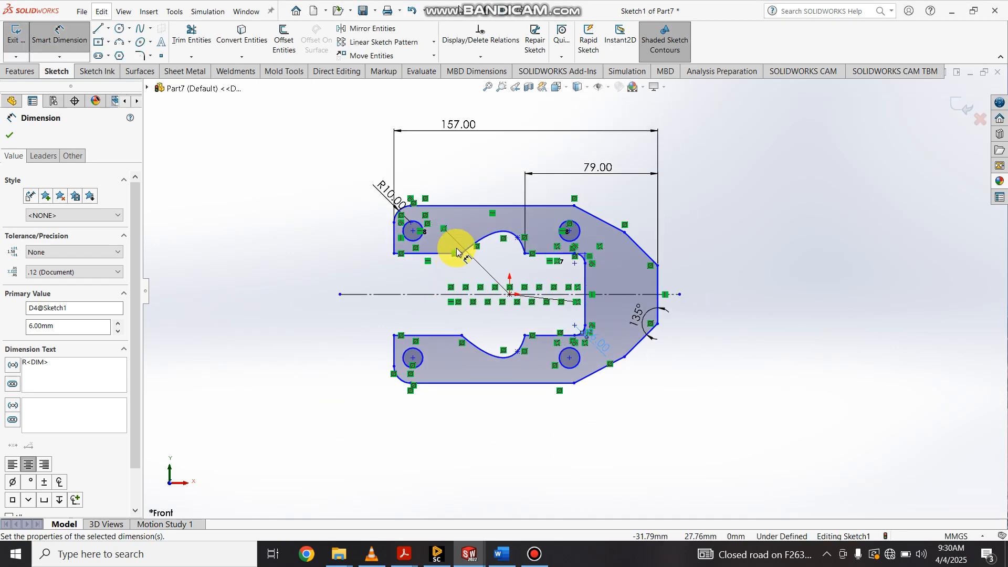
pyautogui.scroll(-6, 657, 315)
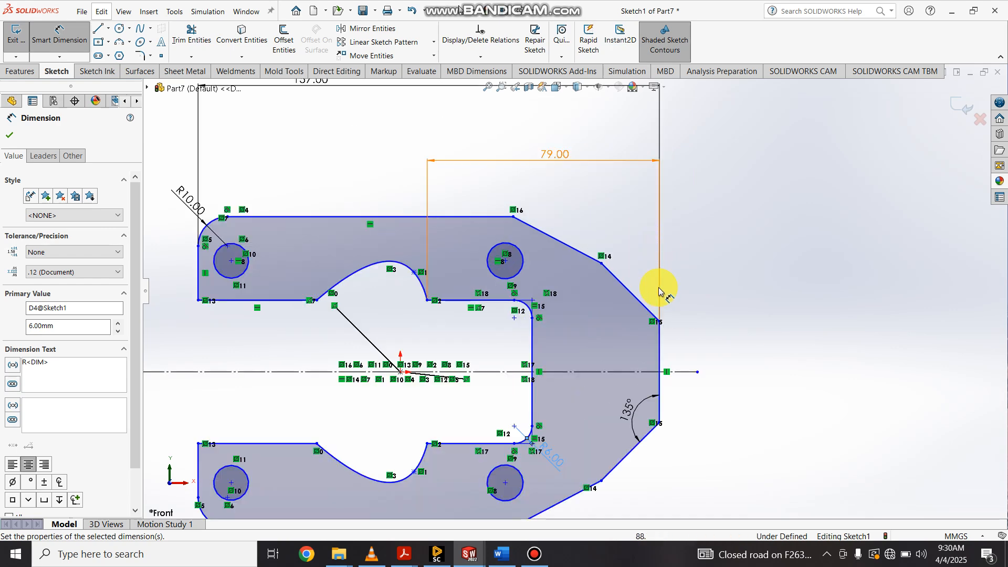
pyautogui.click(653, 345)
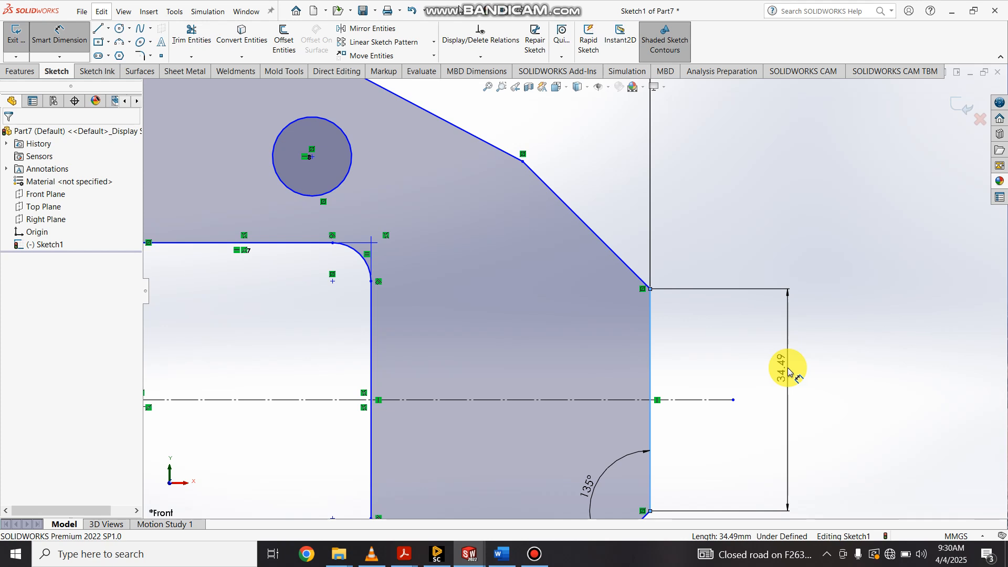
pyautogui.click(788, 371)
pyautogui.write('3')
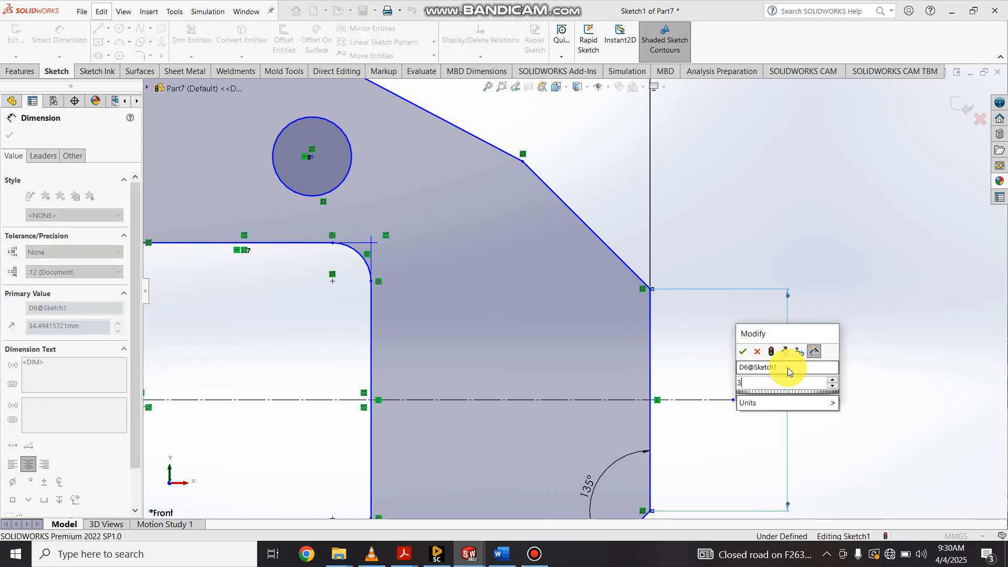
pyautogui.write('6')
pyautogui.press('Return')
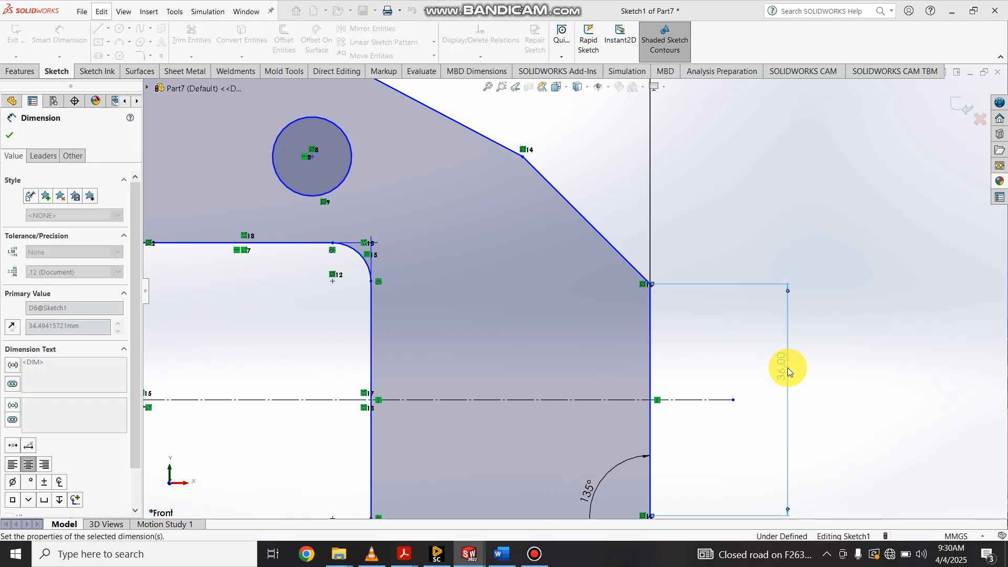
# - Dimension the horizontal distance from the lower arm's left vertical line to the nearest circle's centre as 13 mm
pyautogui.scroll(6, 727, 392)
pyautogui.scroll(-2, 340, 304)
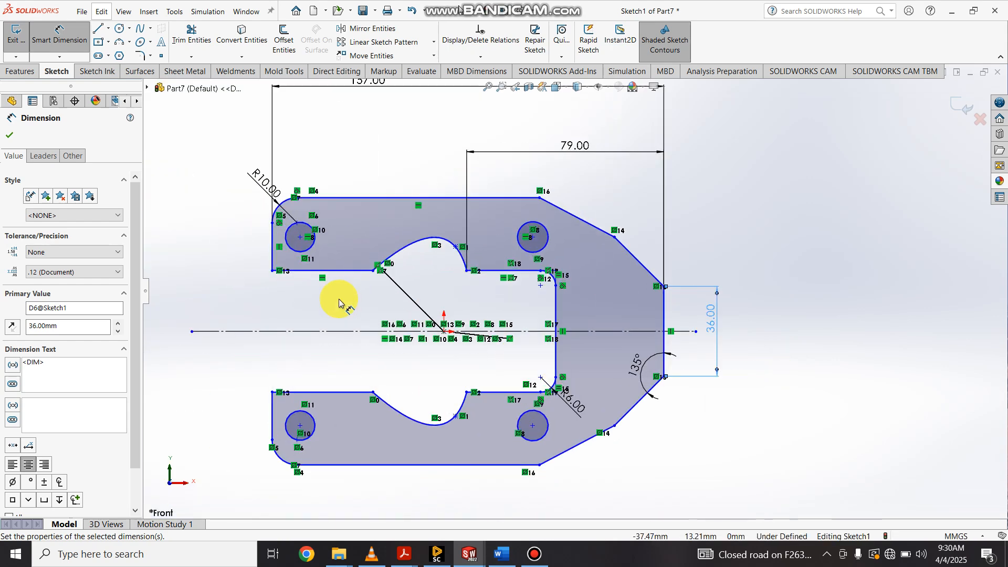
pyautogui.scroll(2, 400, 309)
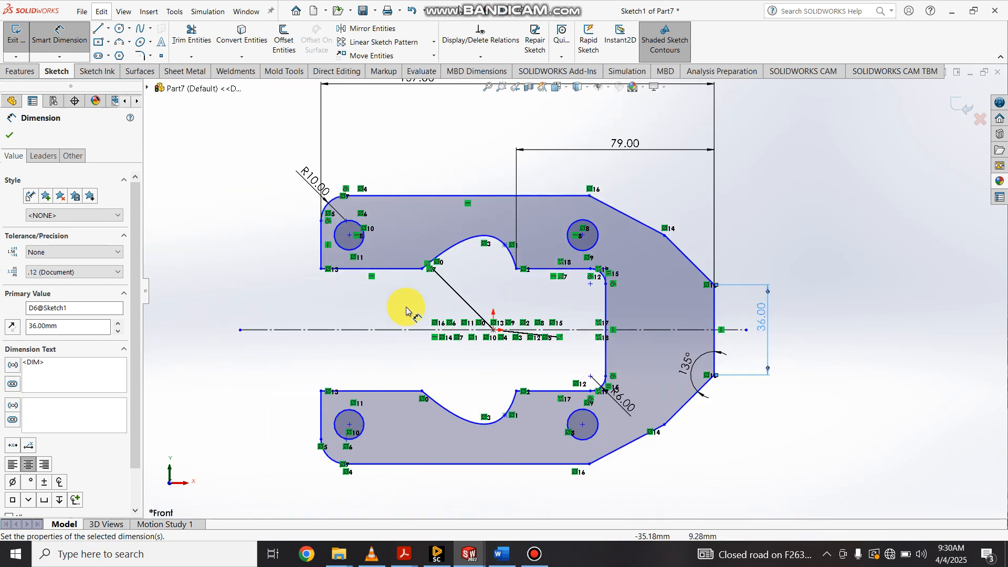
pyautogui.click(348, 426)
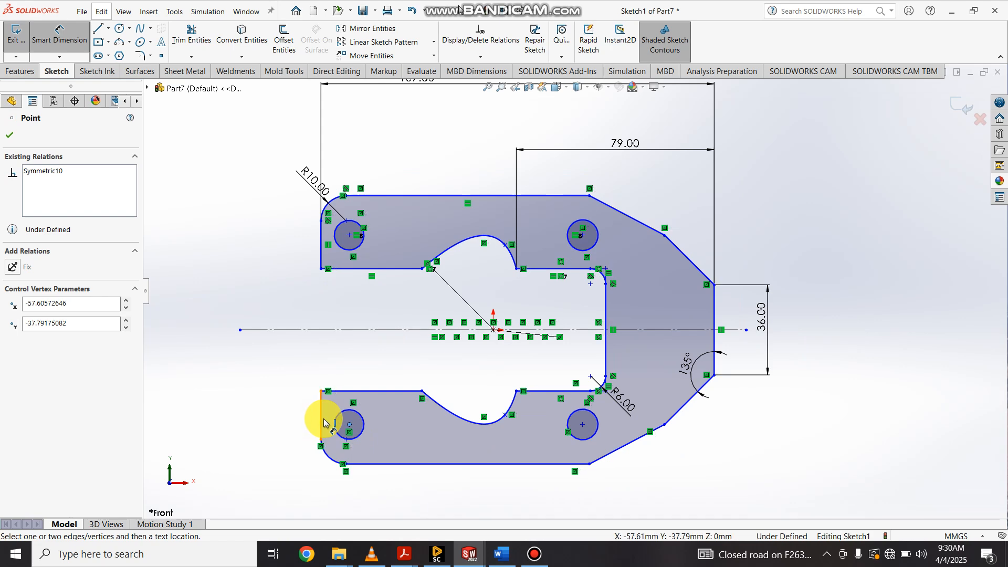
pyautogui.click(323, 418)
pyautogui.scroll(3, 345, 446)
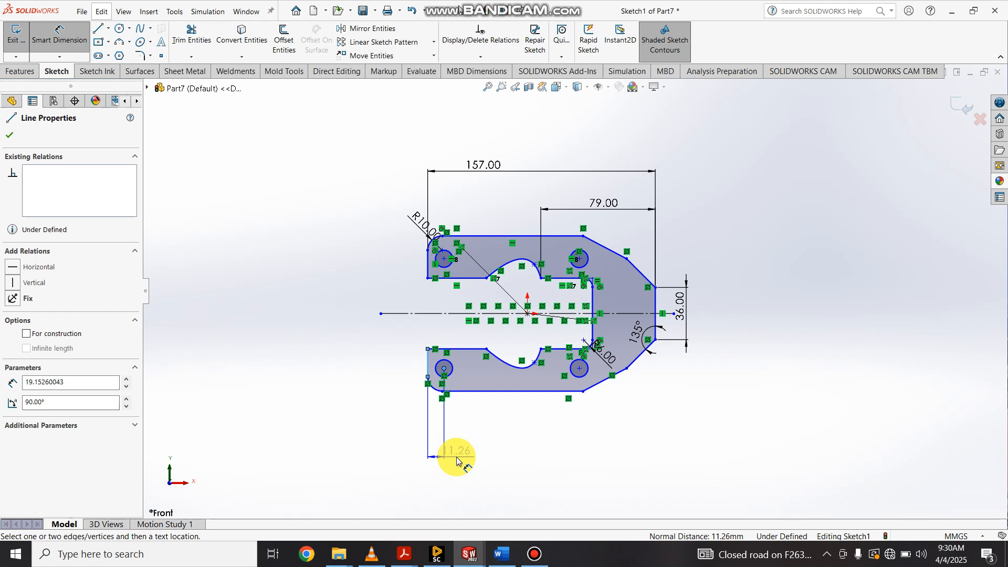
pyautogui.click(457, 460)
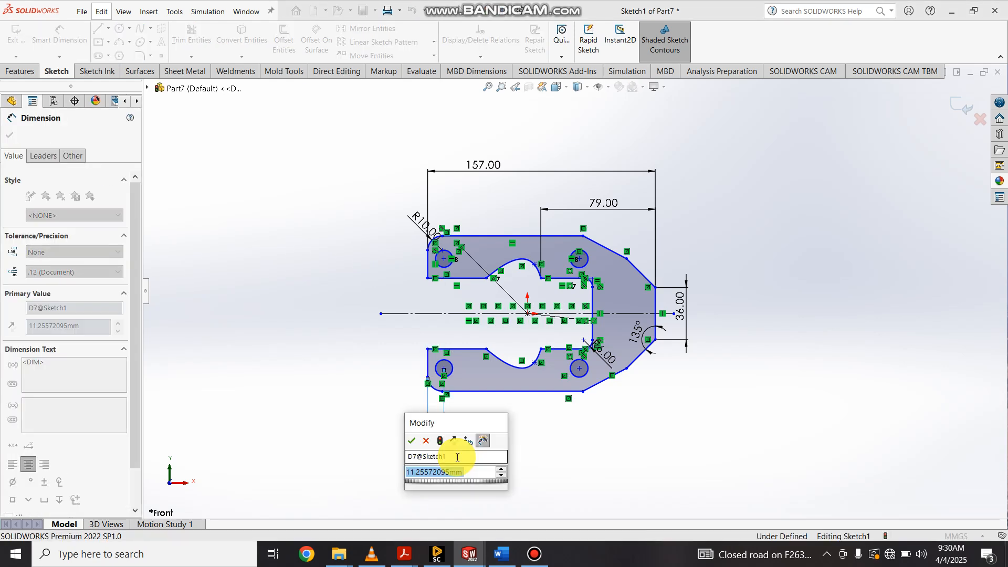
pyautogui.press('Return')
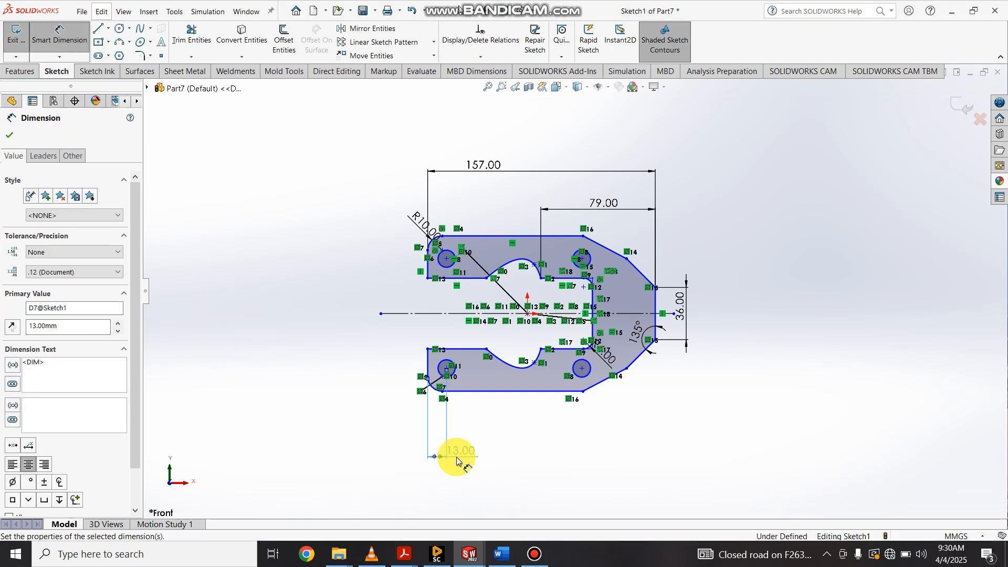
# - Dimension the horizontal distance between the centres of the two lower circles as 84 mm
pyautogui.scroll(-5, 568, 379)
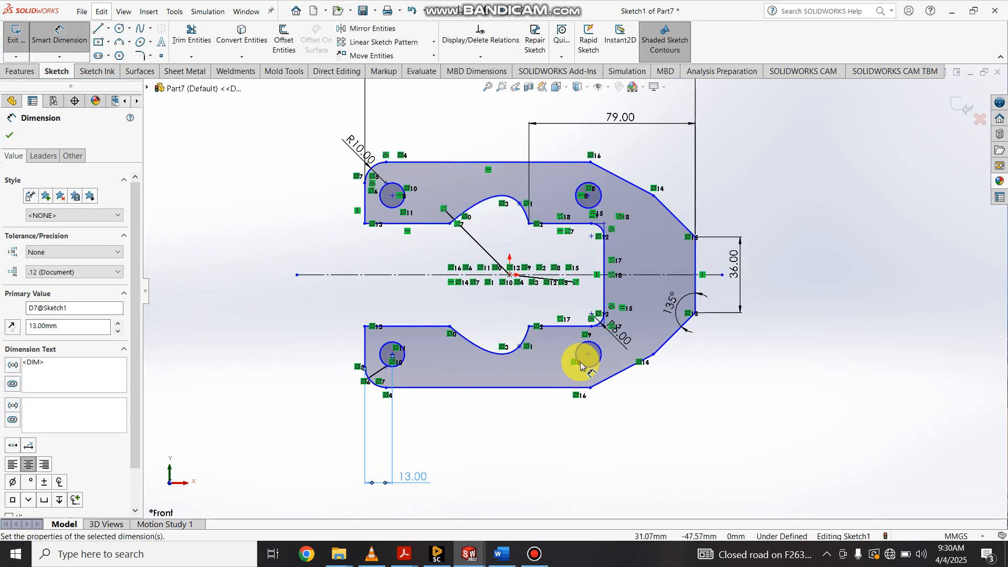
pyautogui.click(320, 338)
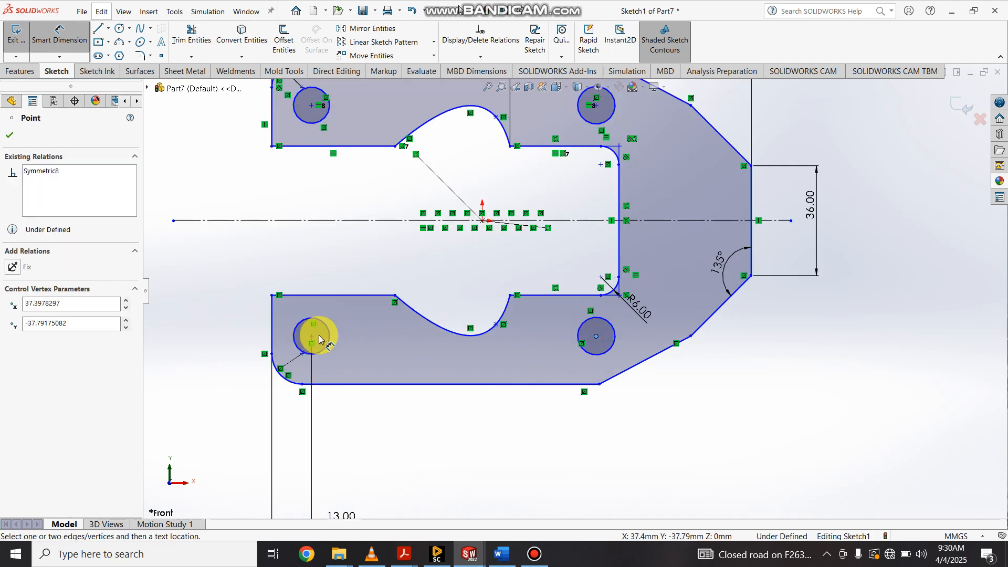
pyautogui.click(311, 337)
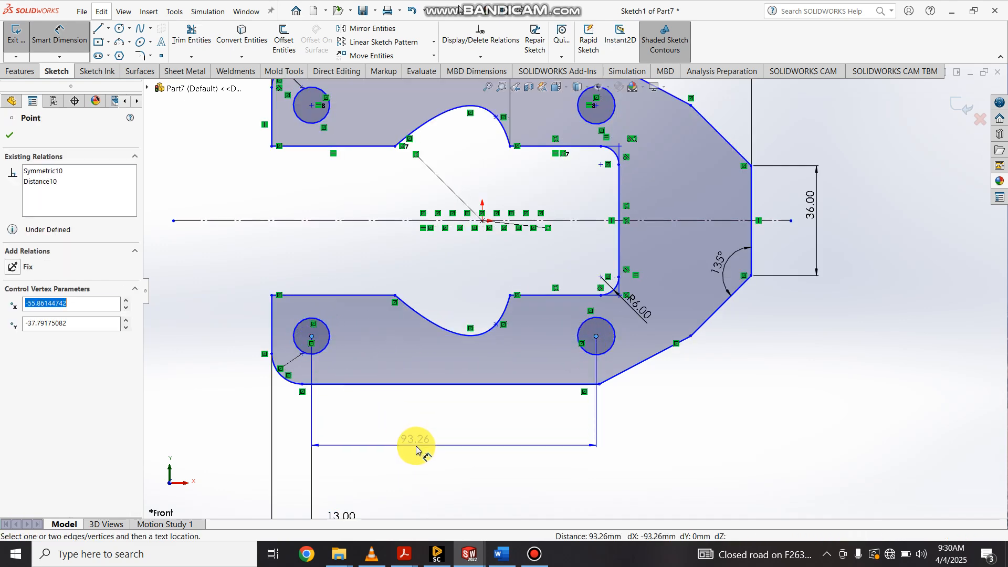
pyautogui.click(418, 449)
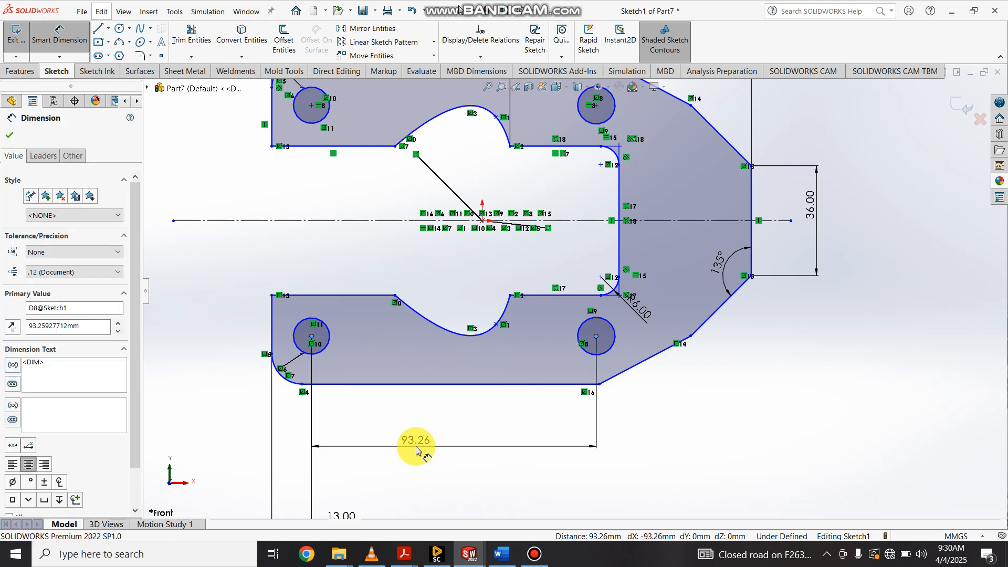
pyautogui.write('84')
pyautogui.press('Return')
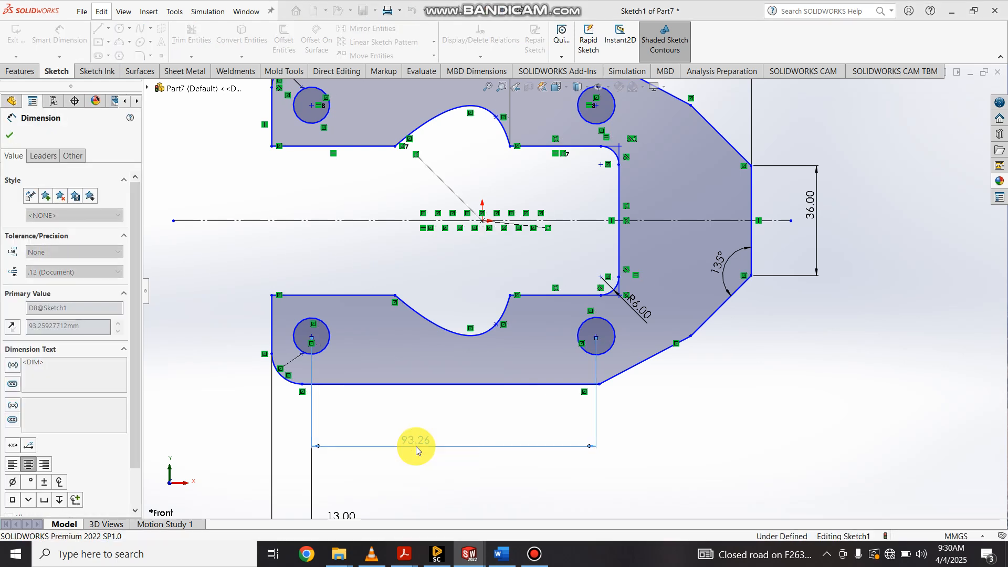
# - Dimension the vertical distance between the two inner horizontal lines at the opening's entrance as 30 mm
pyautogui.scroll(1, 512, 449)
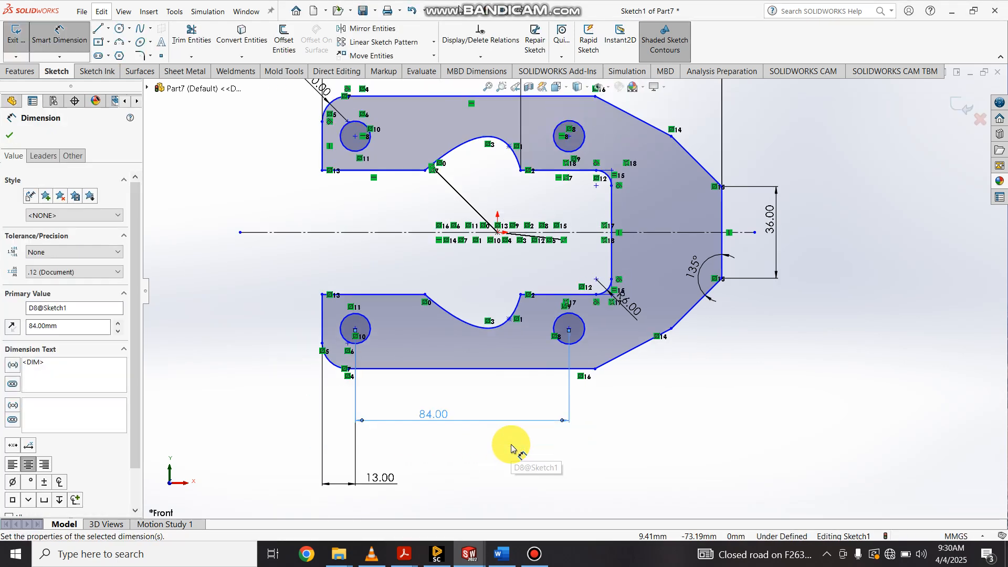
pyautogui.scroll(2, 475, 409)
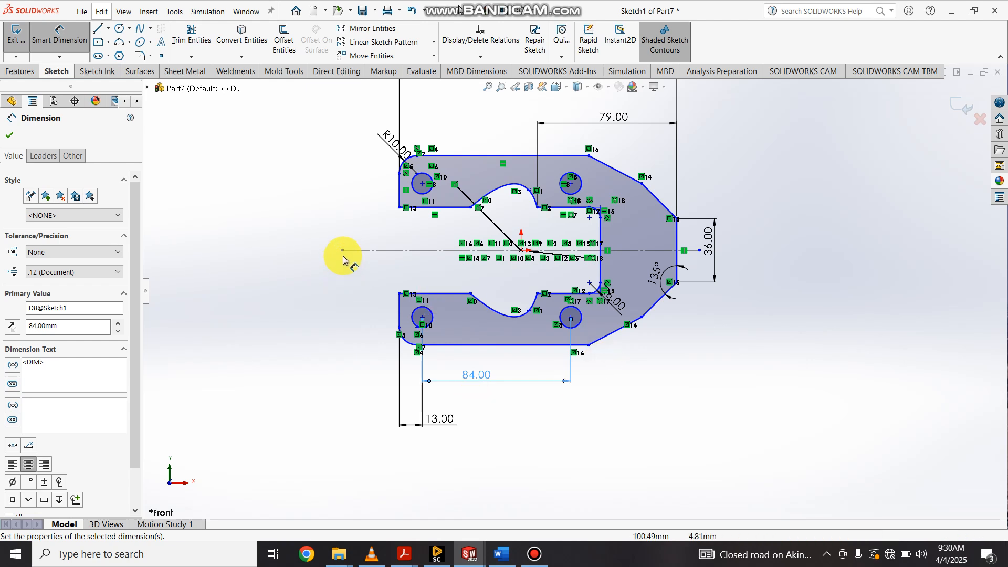
pyautogui.click(425, 208)
pyautogui.click(422, 293)
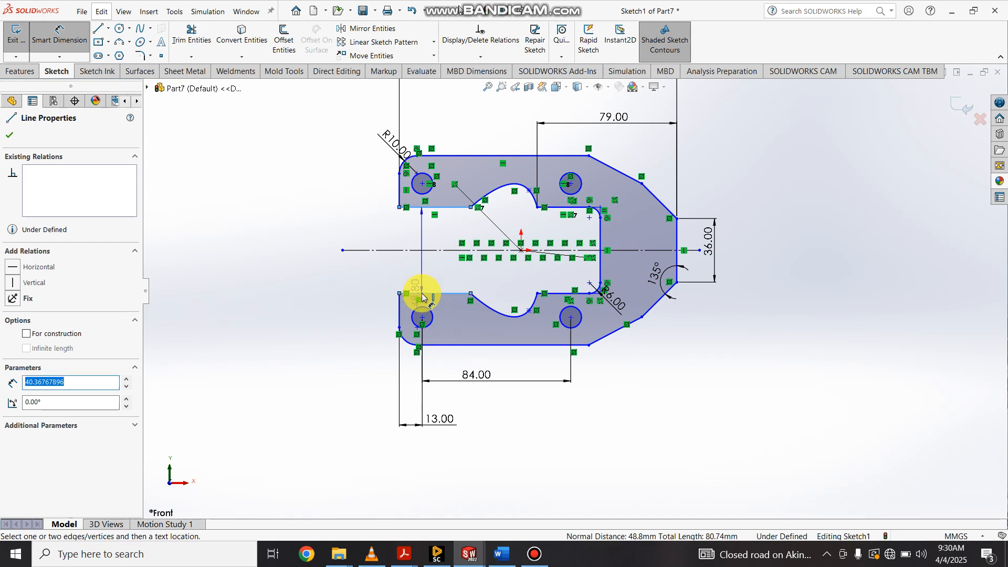
pyautogui.click(362, 251)
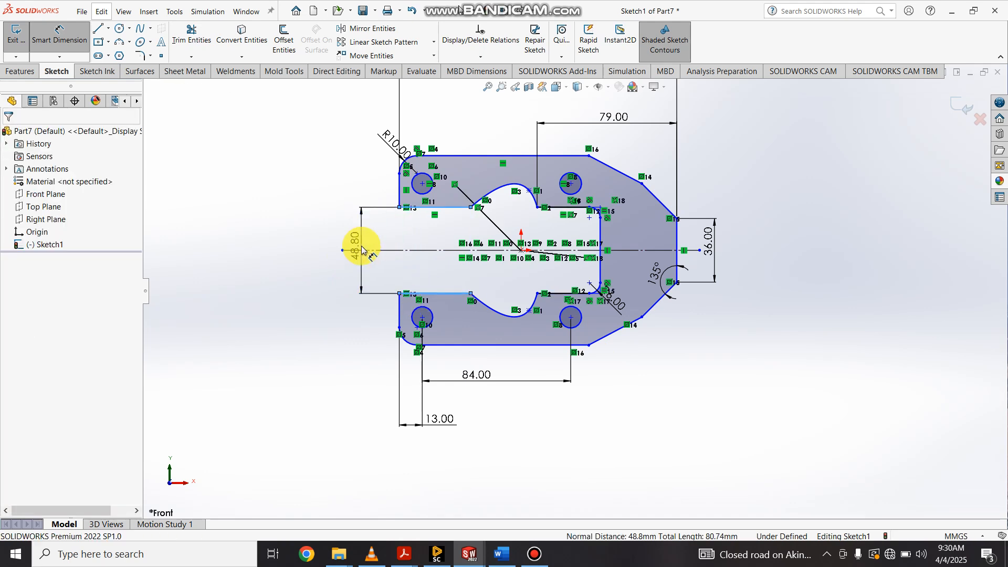
pyautogui.write('50')
pyautogui.press('Return')
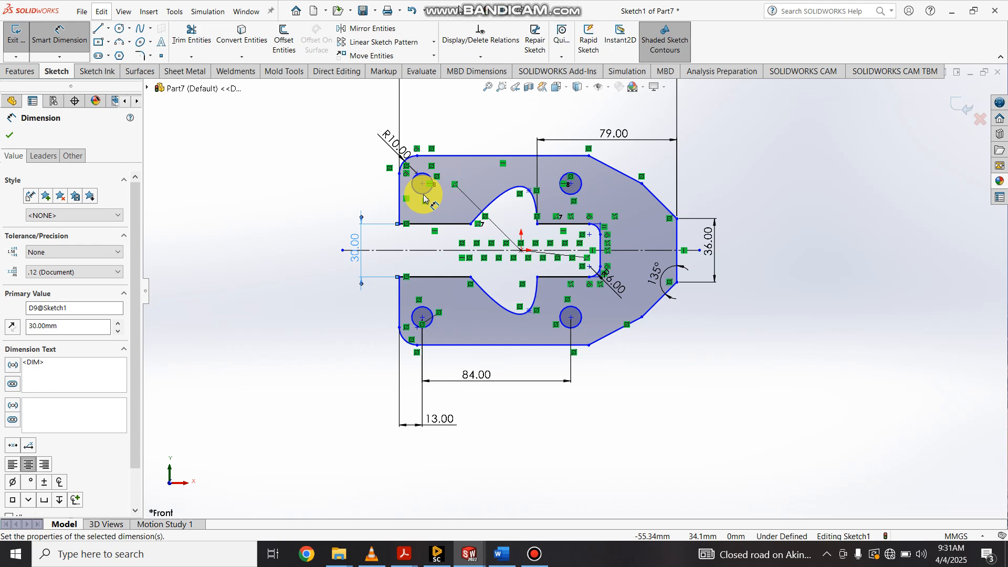
# - Dimension the vertical distance between the centres of the upper and lower circles nearest the open end as 72 mm
pyautogui.scroll(-5, 426, 209)
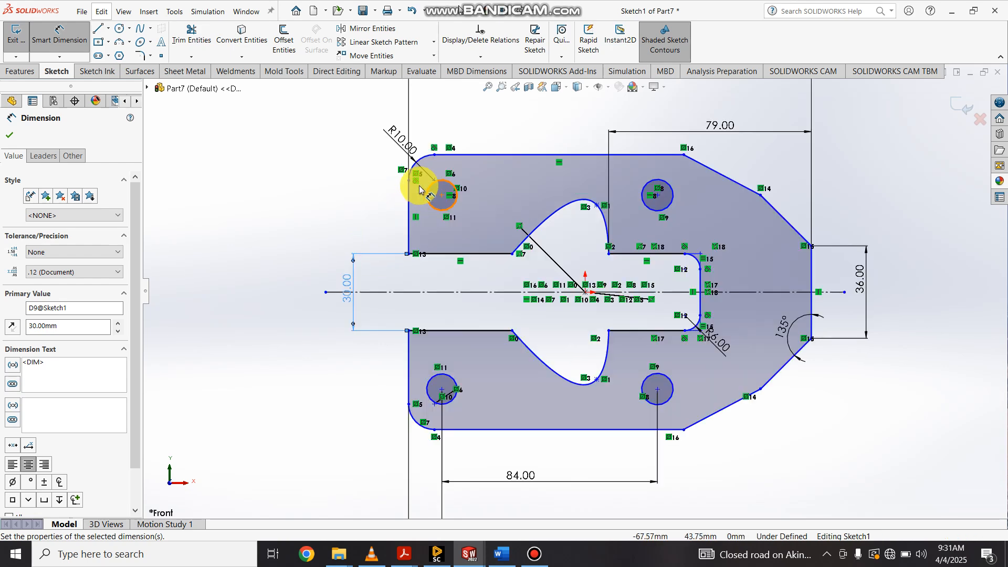
pyautogui.click(483, 224)
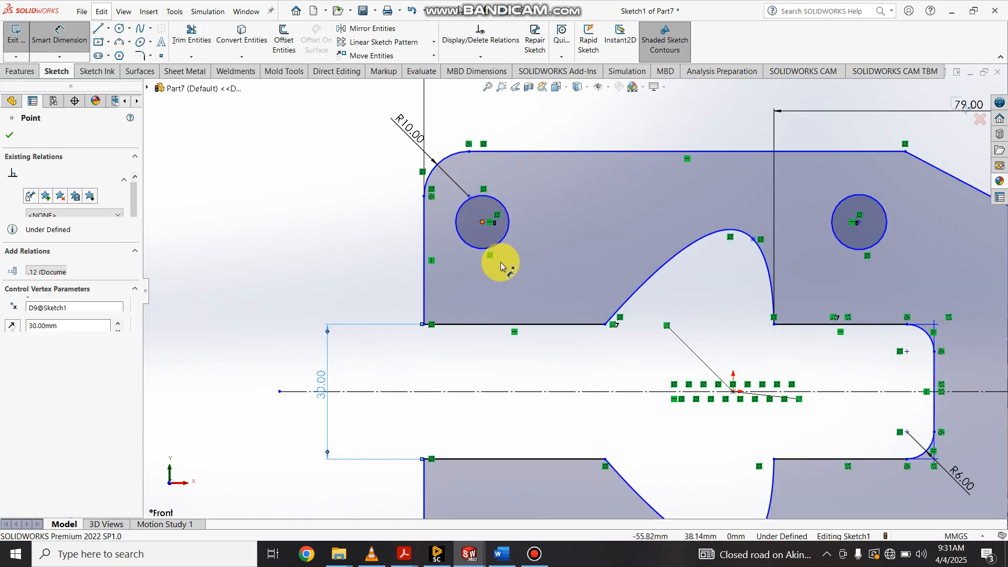
pyautogui.scroll(5, 500, 260)
pyautogui.scroll(-5, 561, 380)
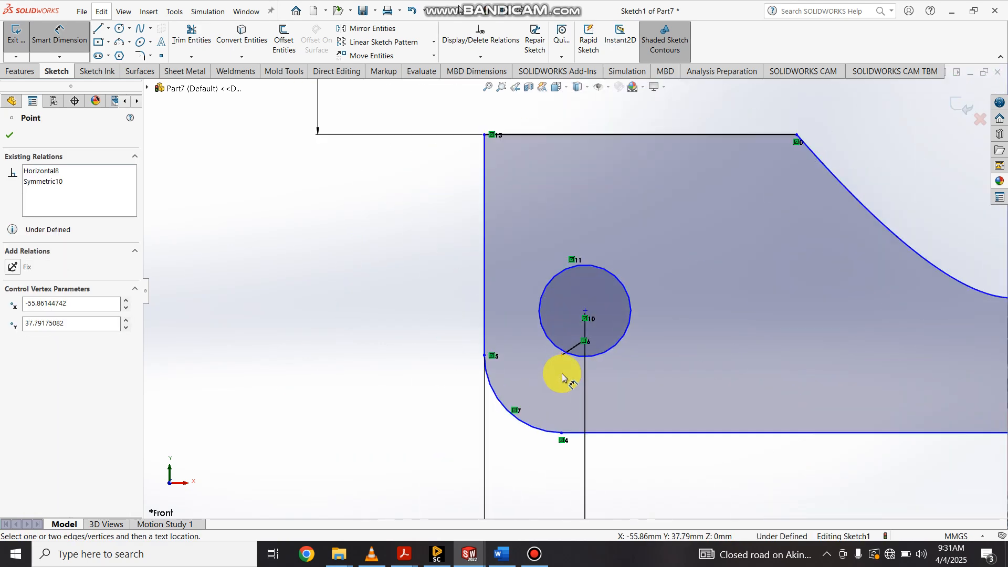
pyautogui.click(586, 315)
pyautogui.scroll(3, 472, 275)
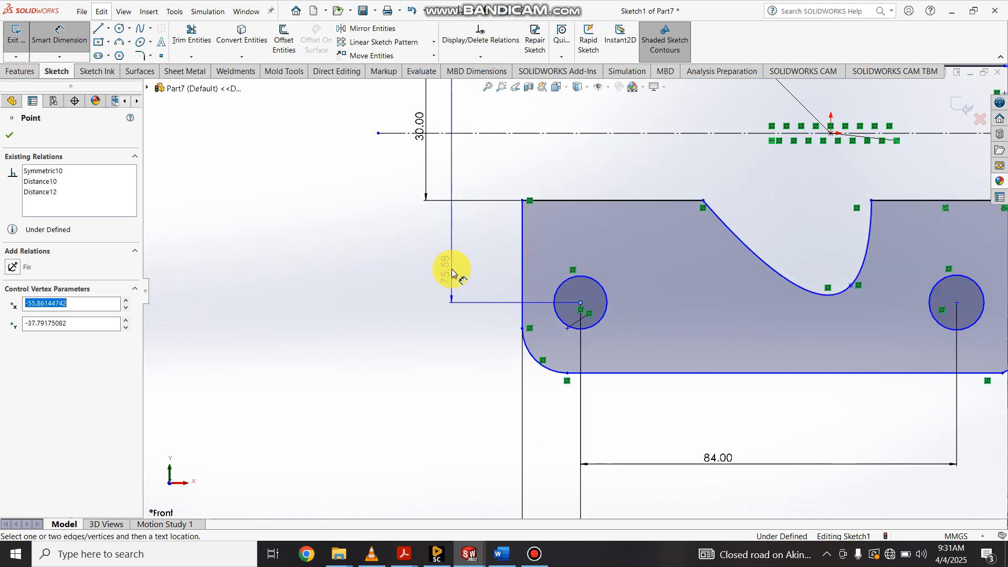
pyautogui.scroll(2, 360, 250)
pyautogui.scroll(1, 360, 247)
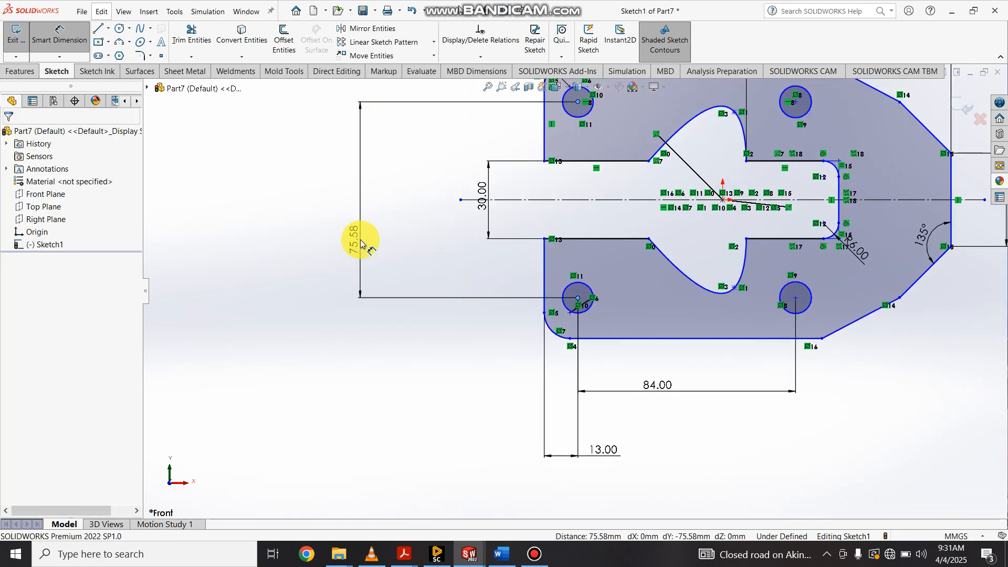
pyautogui.click(360, 243)
pyautogui.write('72')
pyautogui.press('Return')
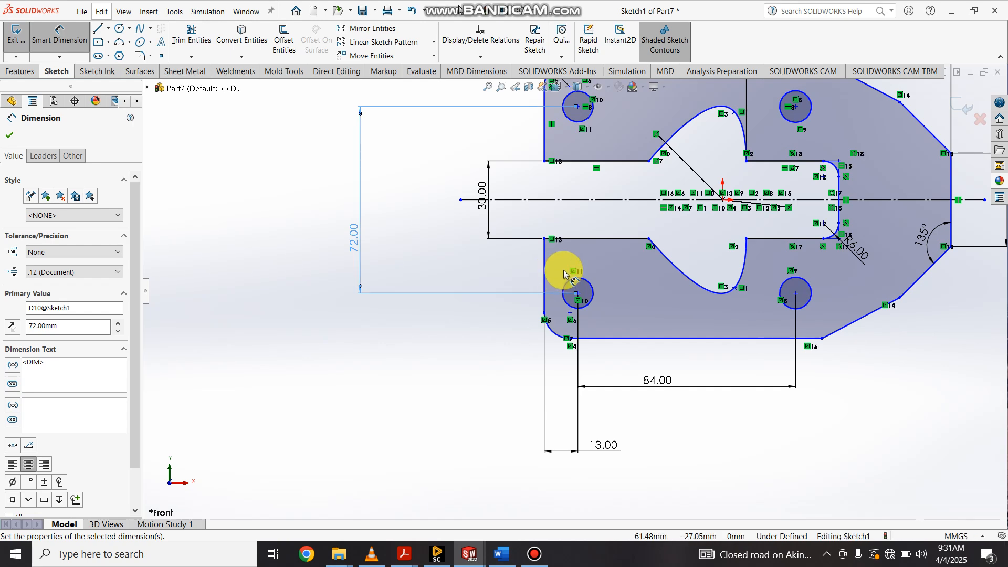
# - Dimension the overall height between the profile's upper and lower outer horizontal lines as 98 mm
pyautogui.scroll(3, 588, 252)
pyautogui.scroll(-2, 618, 192)
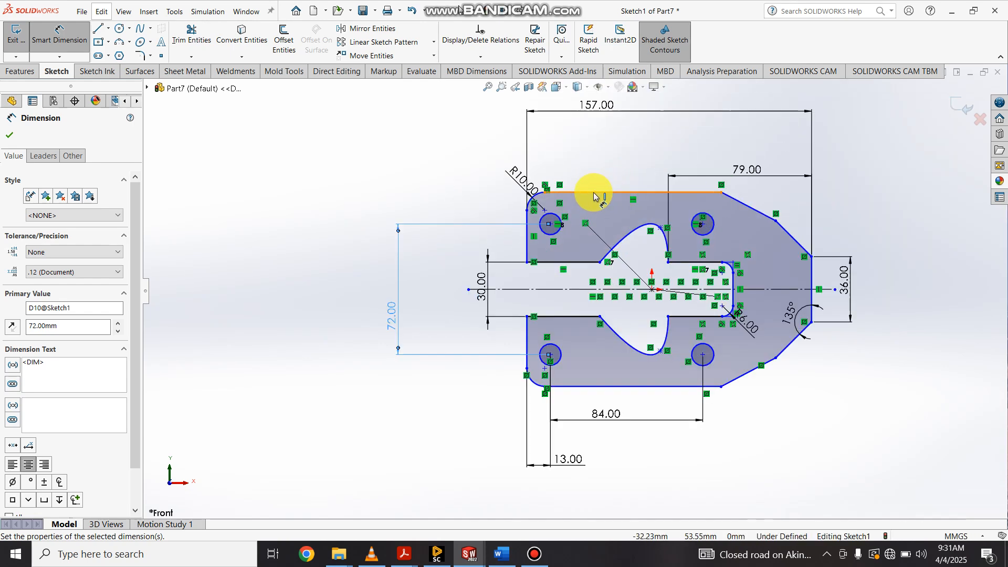
pyautogui.click(595, 197)
pyautogui.click(576, 388)
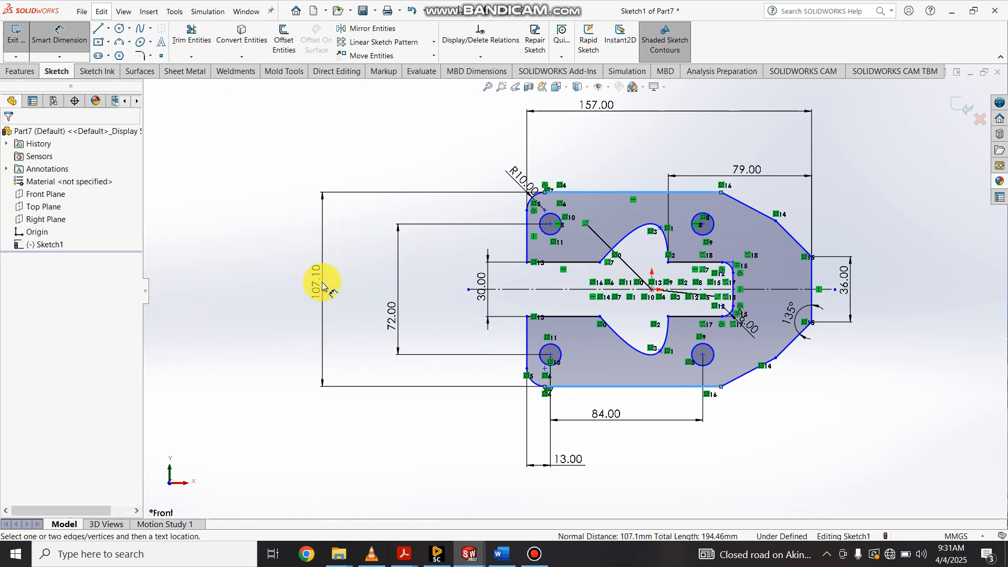
pyautogui.click(323, 286)
pyautogui.write('98')
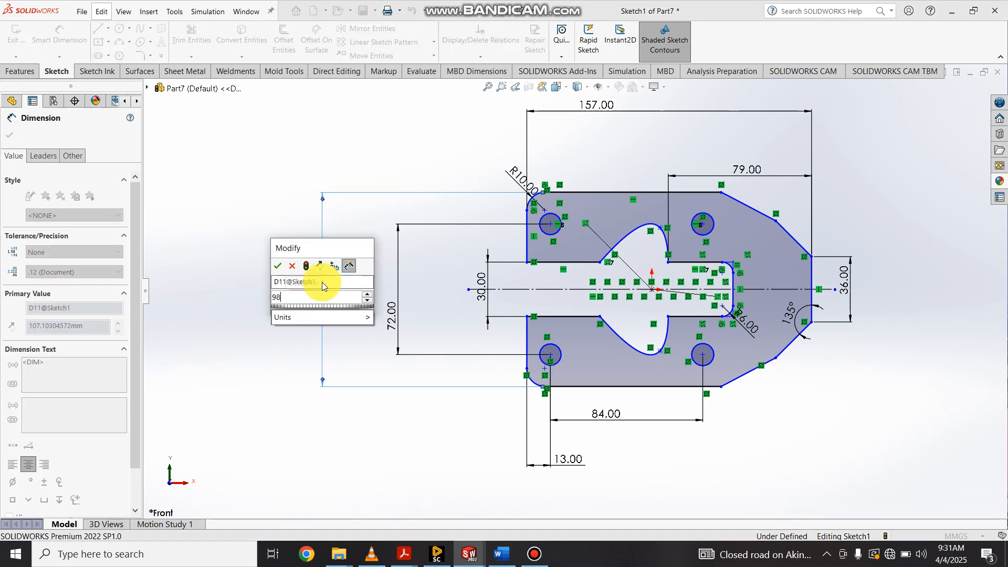
pyautogui.press('Return')
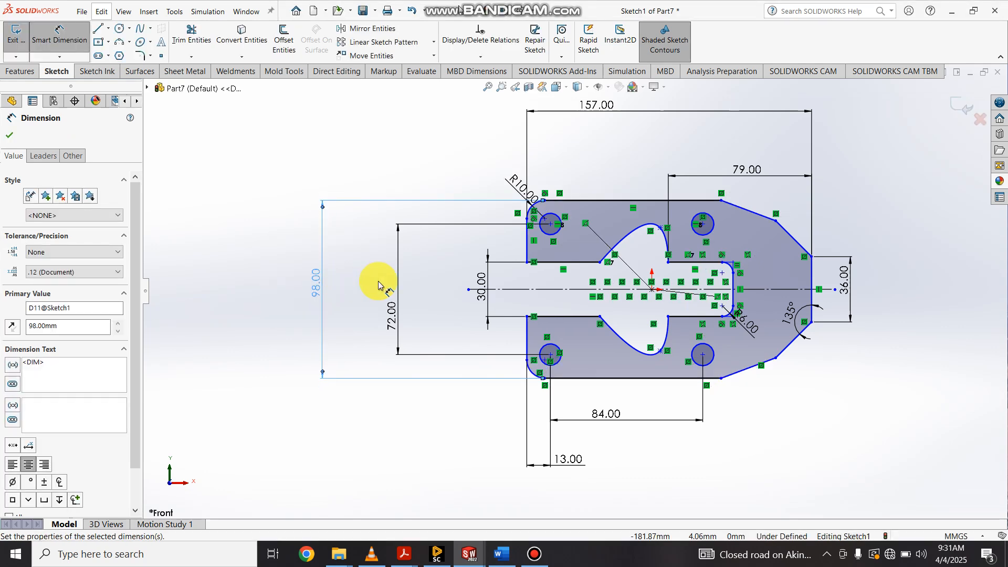
# - Try to dimension the vertical distance between the two inner horizontal lines next to the 6 mm fillets
pyautogui.scroll(-2, 750, 324)
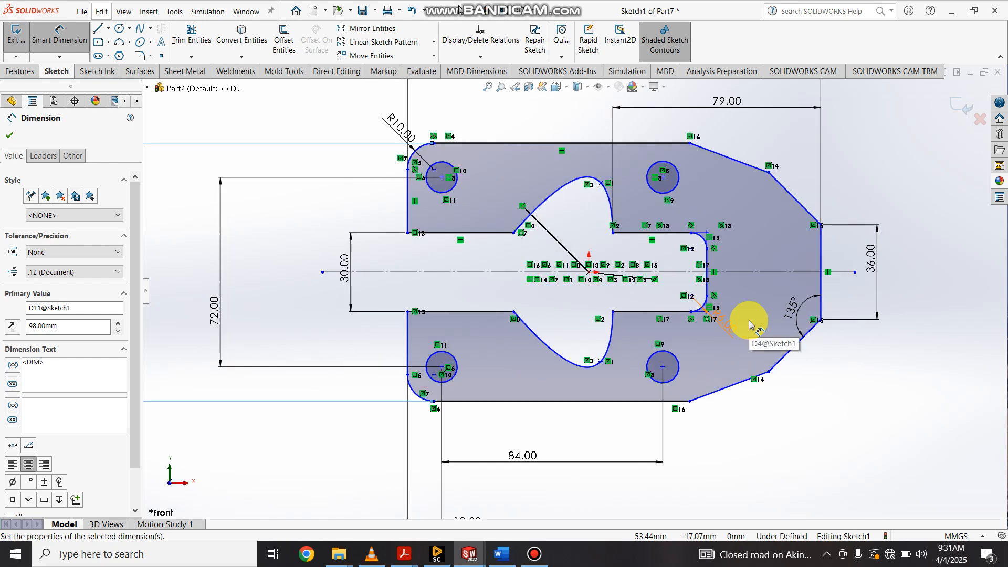
pyautogui.scroll(-2, 750, 324)
pyautogui.scroll(-4, 646, 252)
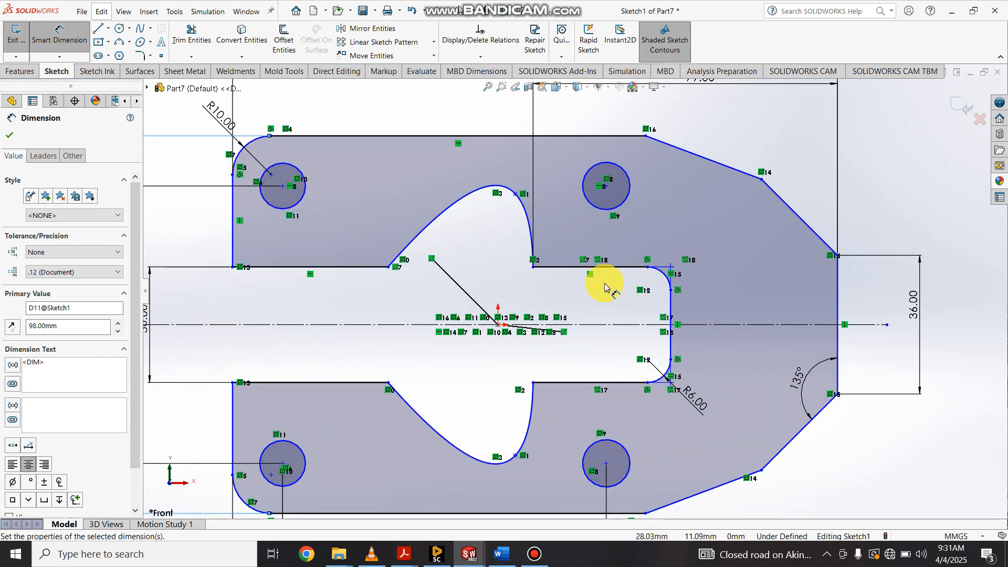
pyautogui.click(603, 267)
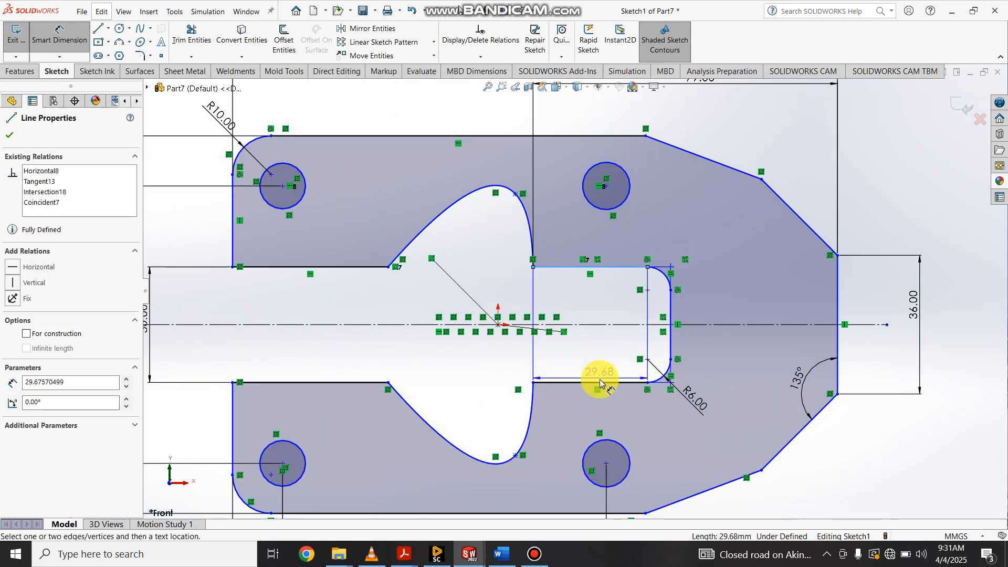
pyautogui.click(603, 384)
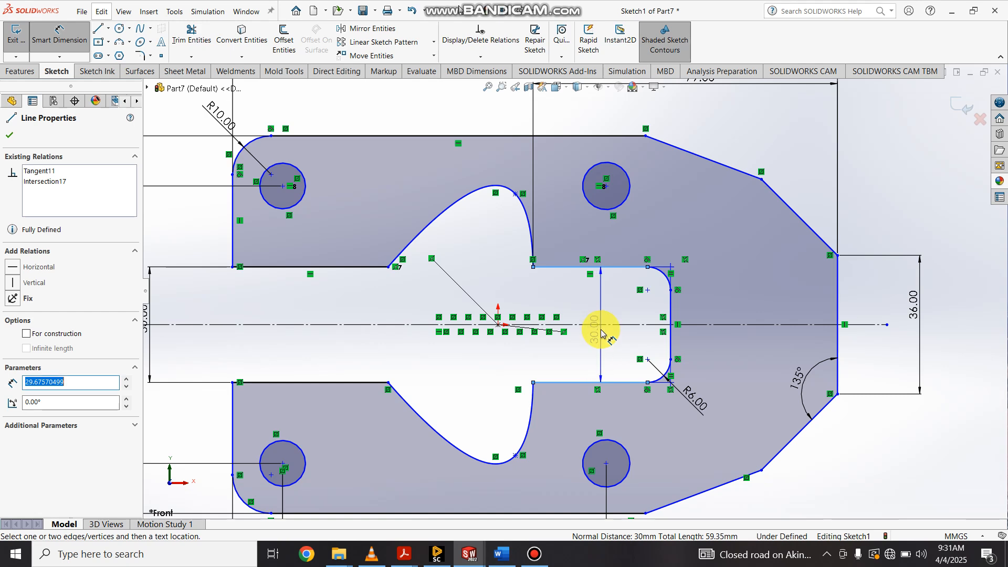
pyautogui.click(601, 335)
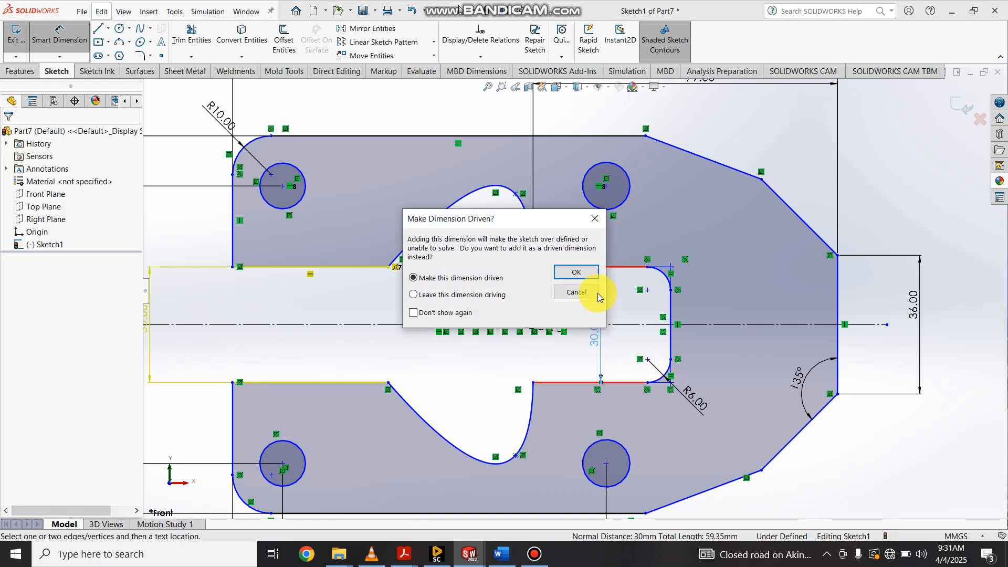
pyautogui.click(596, 226)
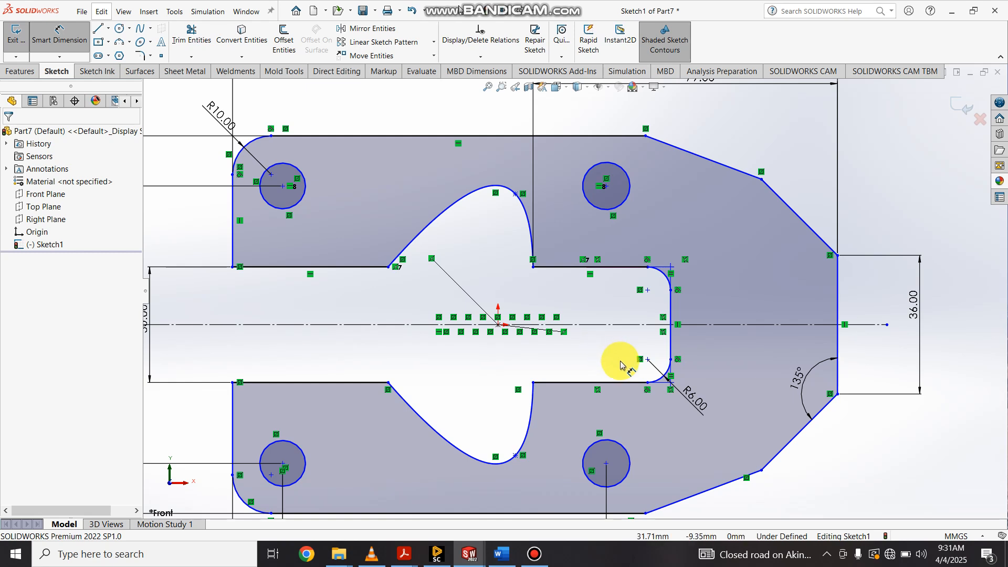
# - Set the diameter of the lower circle nearest the open end to 13 mm and finish dimensioning
pyautogui.scroll(5, 609, 354)
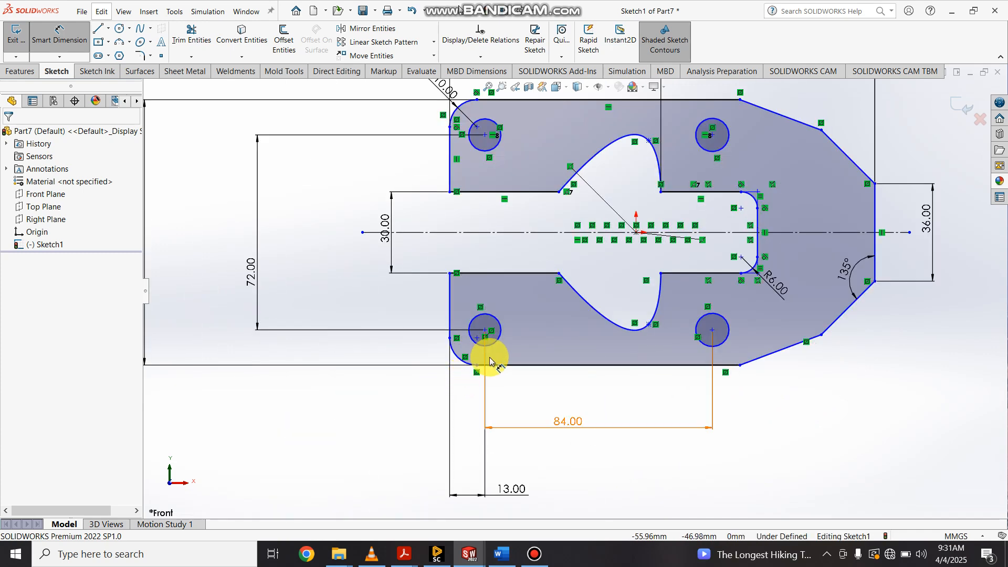
pyautogui.scroll(-3, 520, 330)
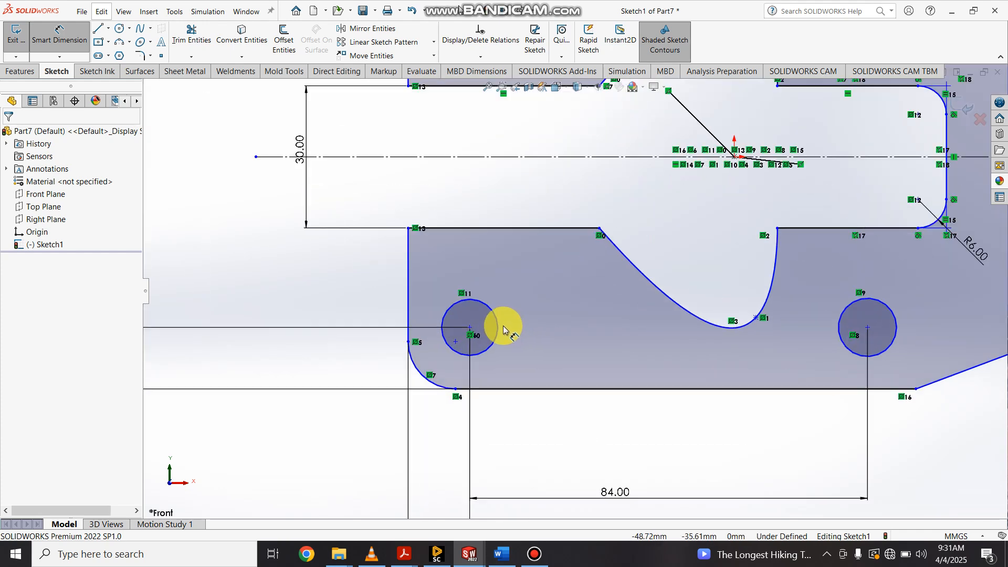
pyautogui.click(523, 330)
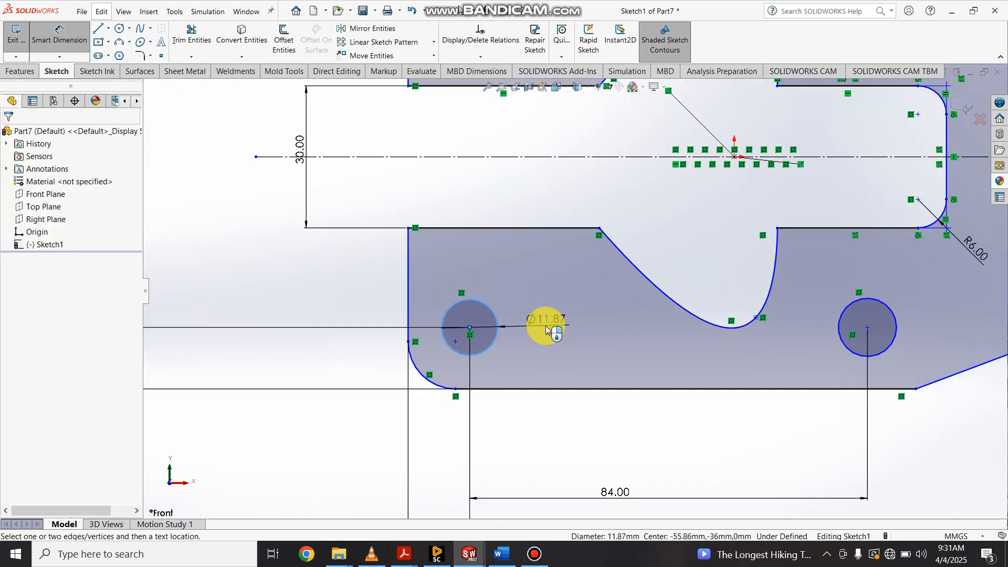
pyautogui.click(546, 329)
pyautogui.write('21')
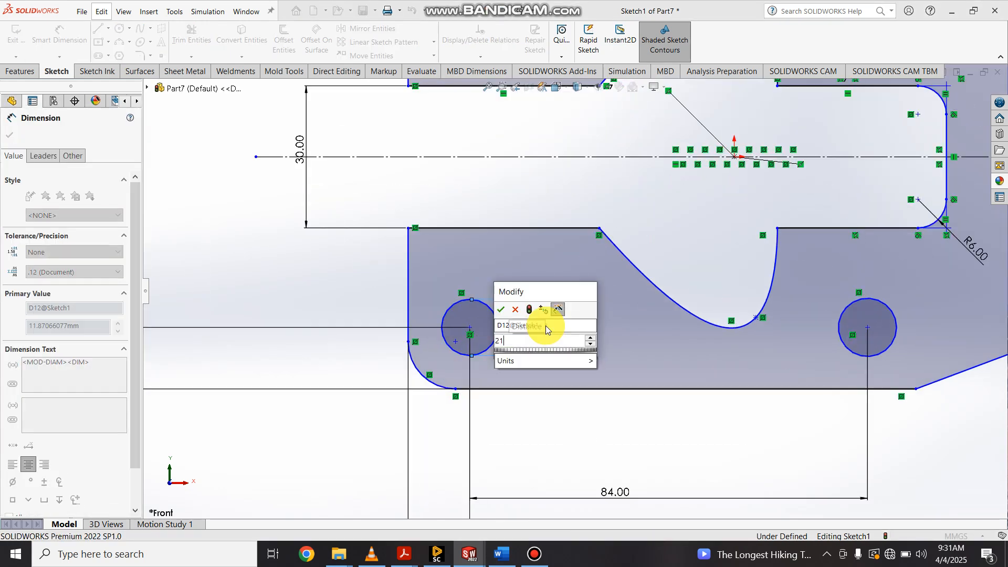
pyautogui.press('BackSpace')
pyautogui.press('BackSpace')
pyautogui.write('13')
pyautogui.press('Return')
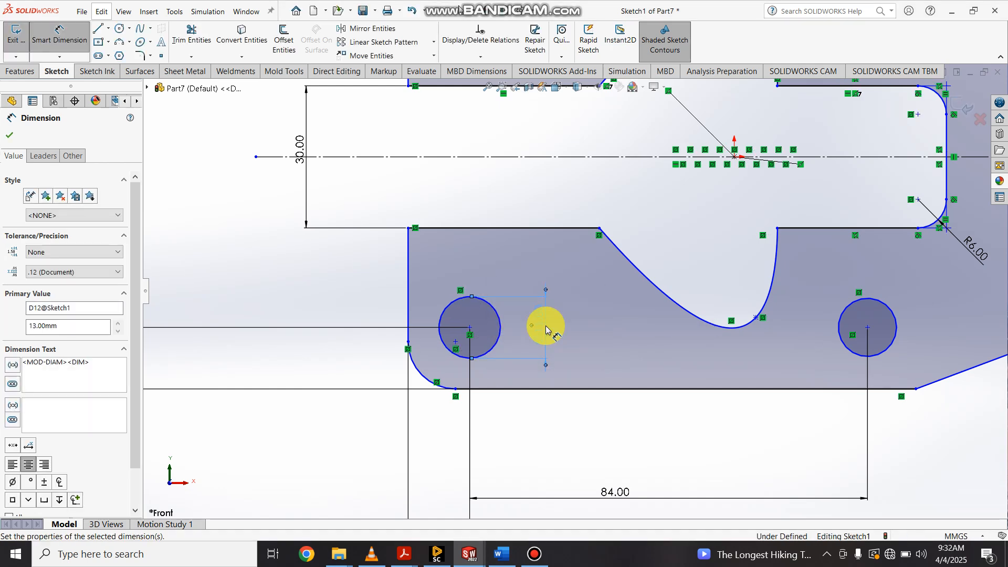
pyautogui.press('f')
pyautogui.scroll(-3, 709, 198)
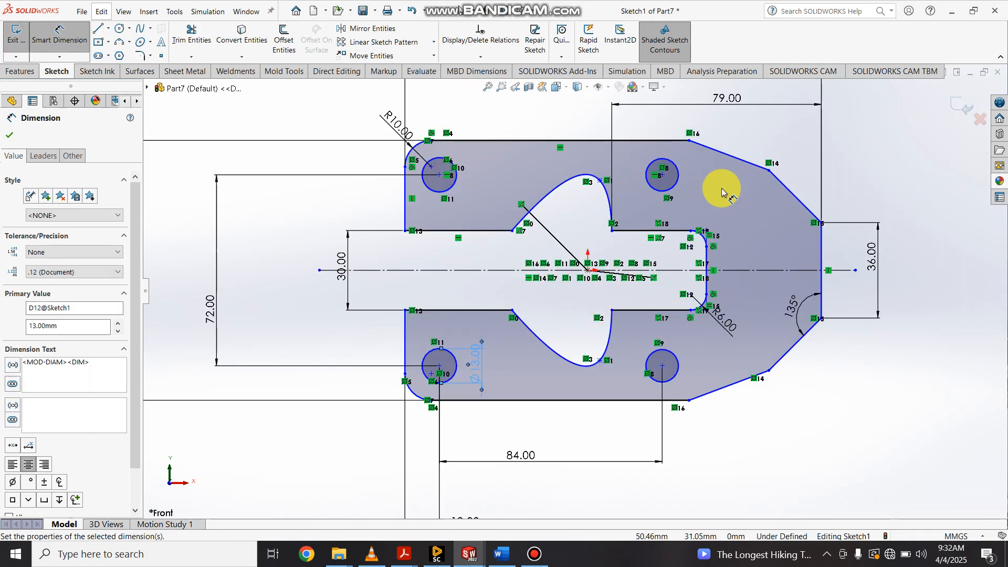
pyautogui.click(10, 136)
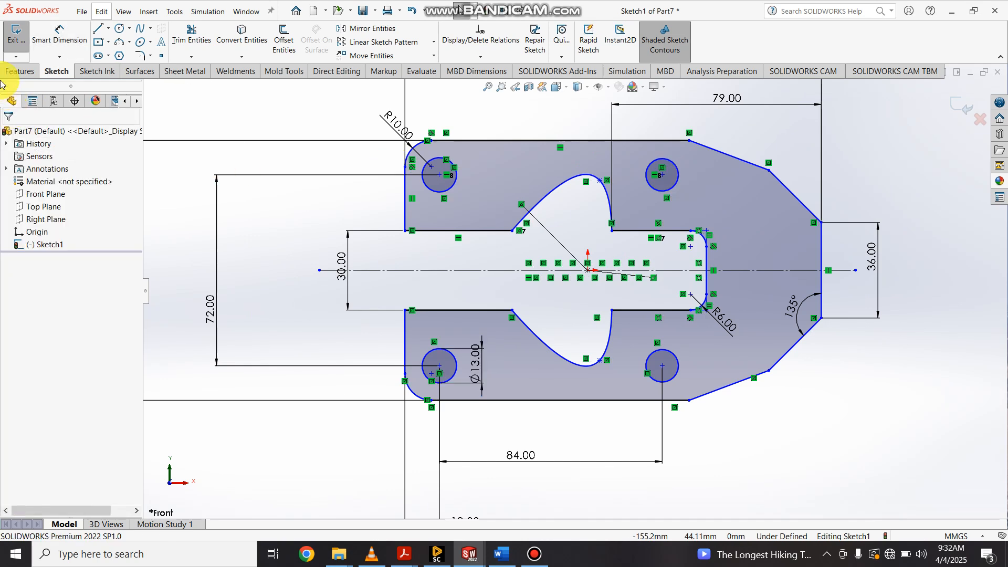
# - Extrude the profile as a solid boss with the Mid Plane end condition and a depth of 20 mm
pyautogui.click(23, 76)
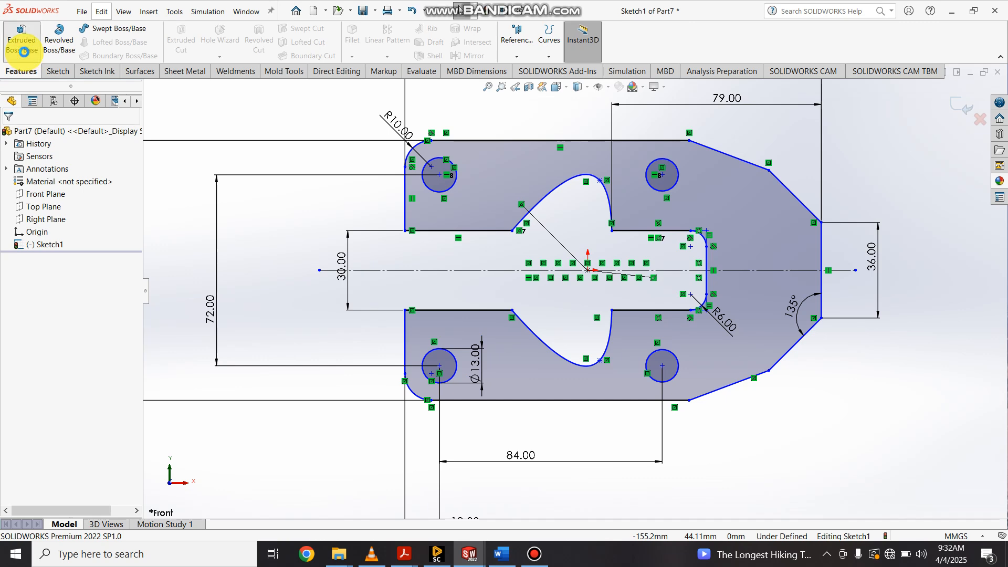
pyautogui.click(24, 51)
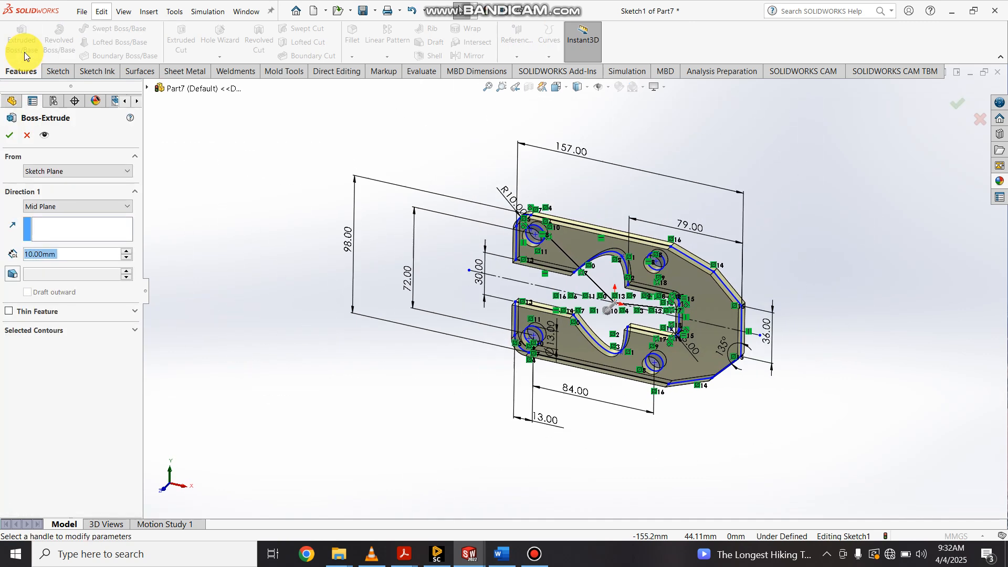
pyautogui.click(128, 252)
pyautogui.click(6, 135)
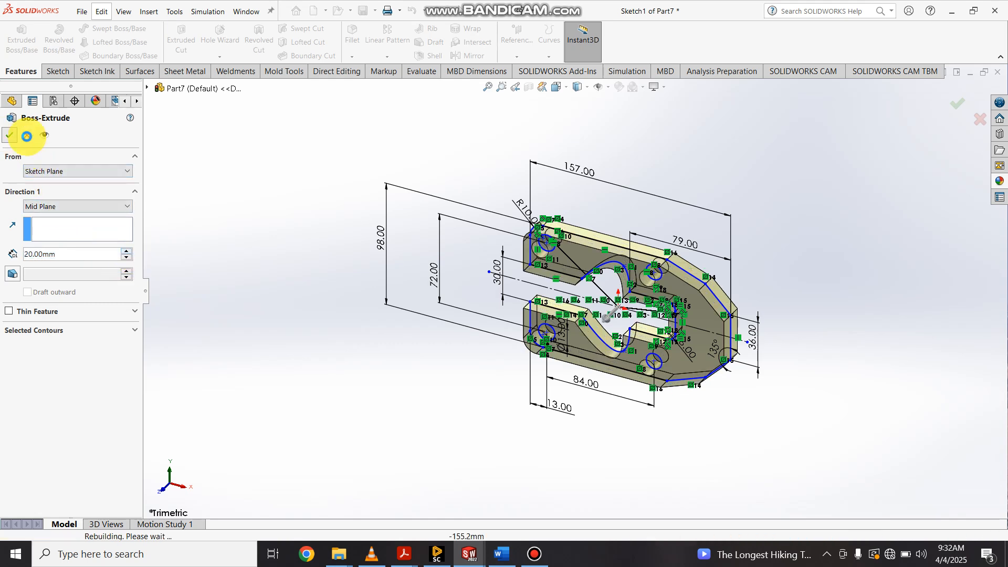
# - Turn on the Perspective view setting for the extruded plate
pyautogui.moveTo(699, 367); pyautogui.dragTo(601, 331, button='middle')
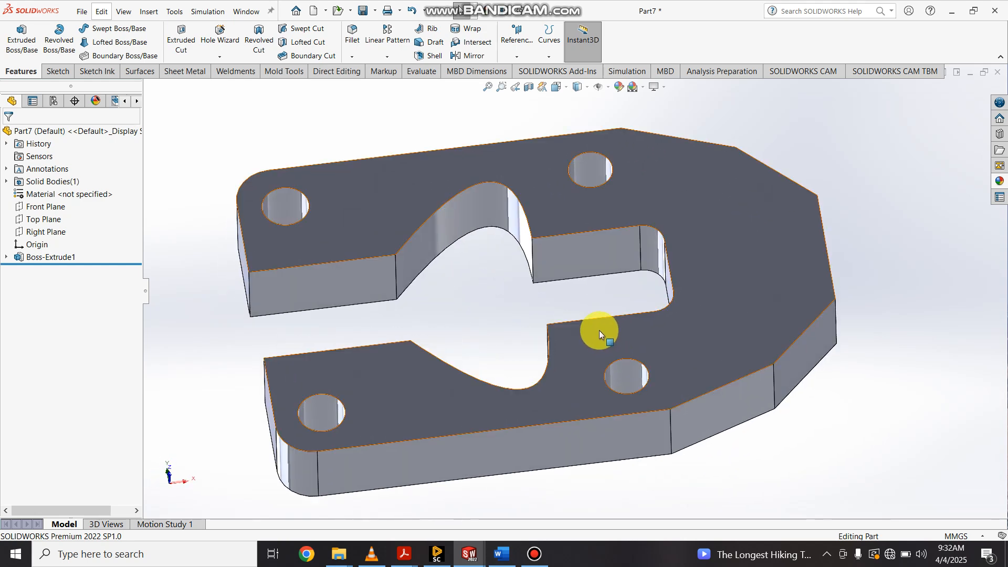
pyautogui.click(664, 87)
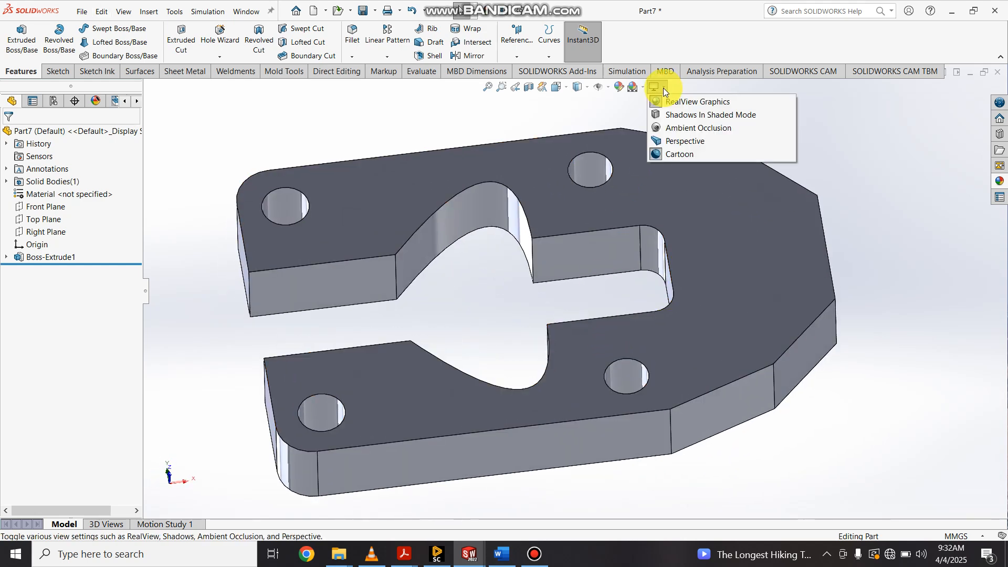
pyautogui.click(667, 141)
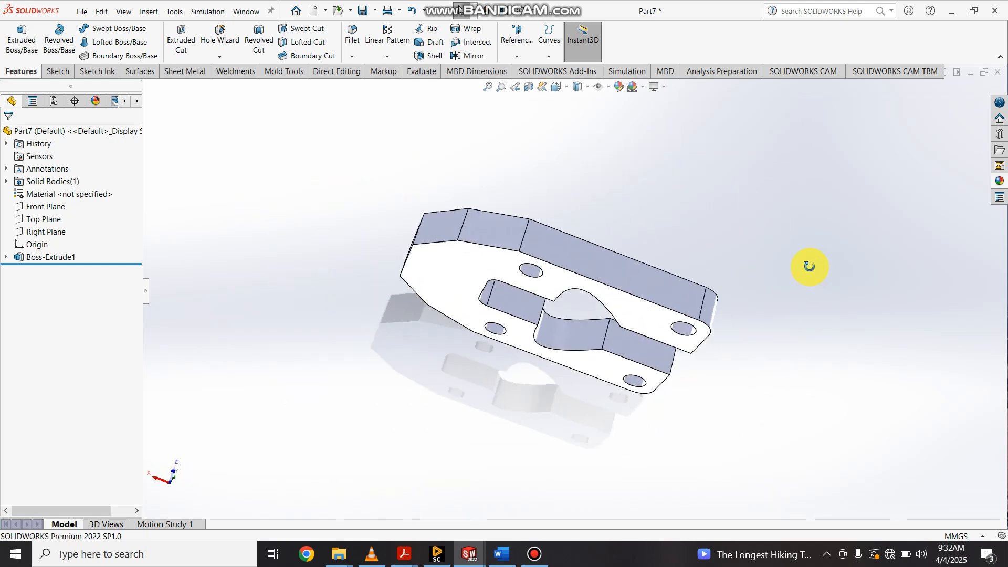